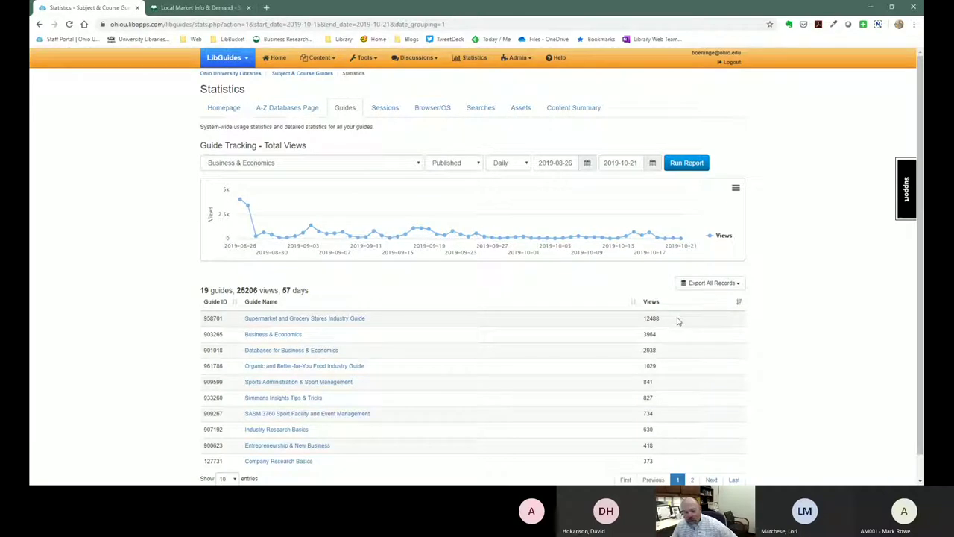
Highlight the view count of the Supermarket and Grocery Stores Industry Guide, clear the highlight and close the Statistics page.
drag(673, 321, 638, 319)
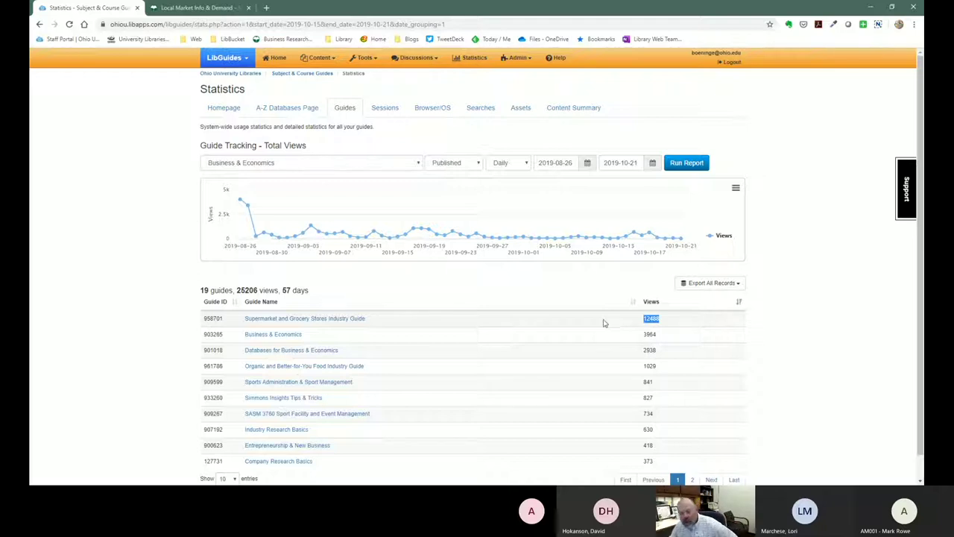
click(558, 294)
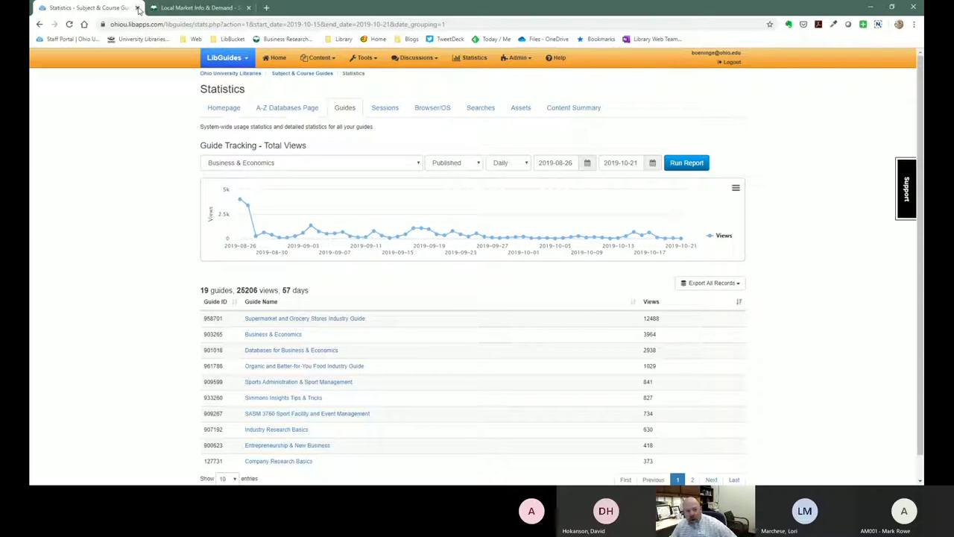
click(138, 8)
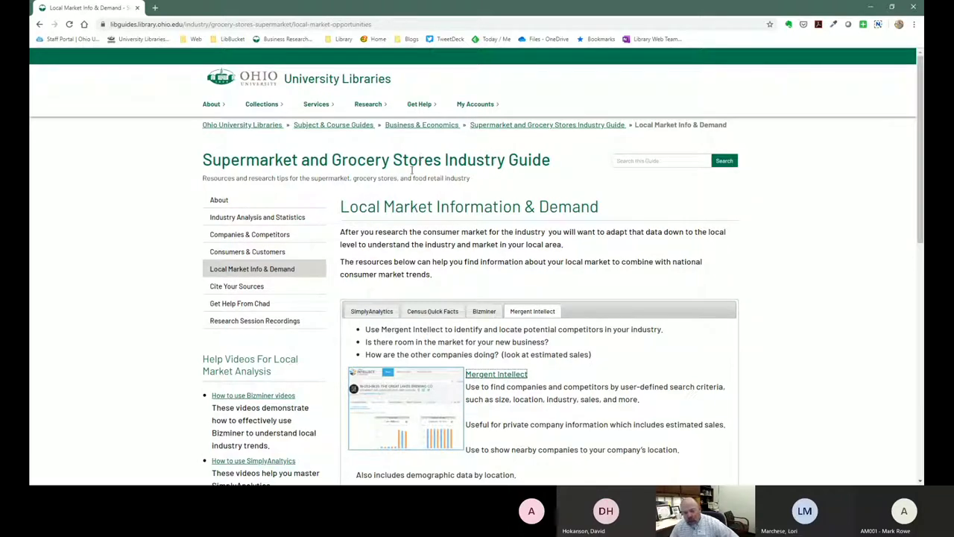
Open the Simmons Insights database from the Consumers & Customers page of the Supermarket and Grocery Stores Industry Guide.
click(279, 253)
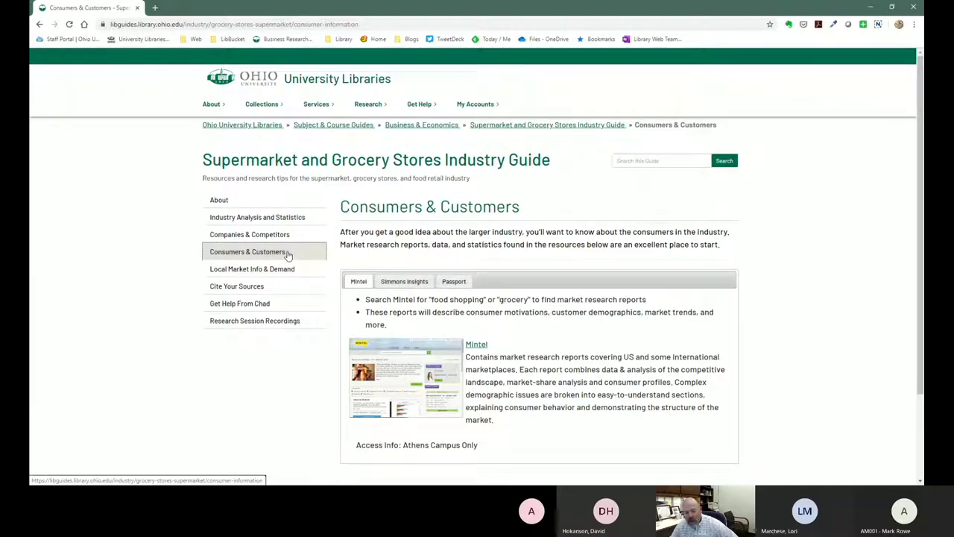
click(407, 286)
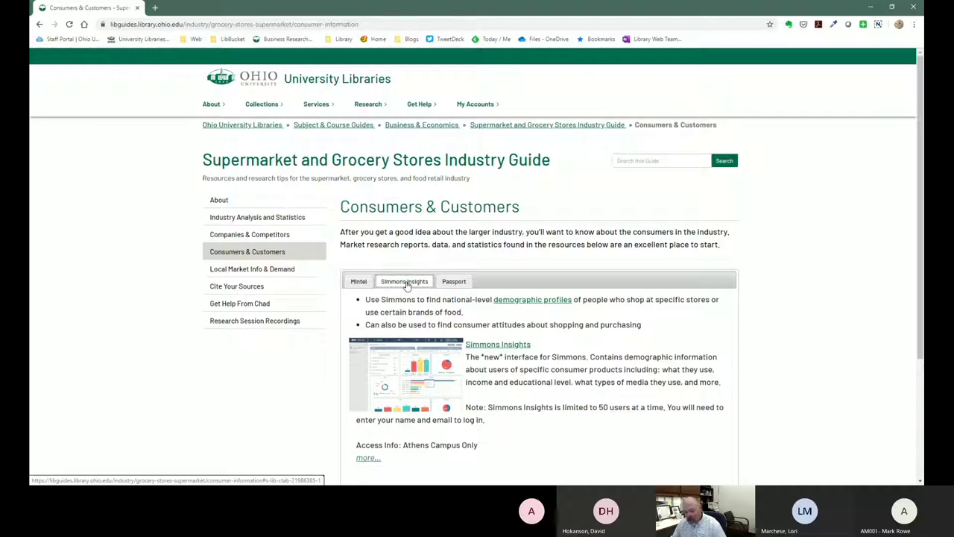
click(417, 367)
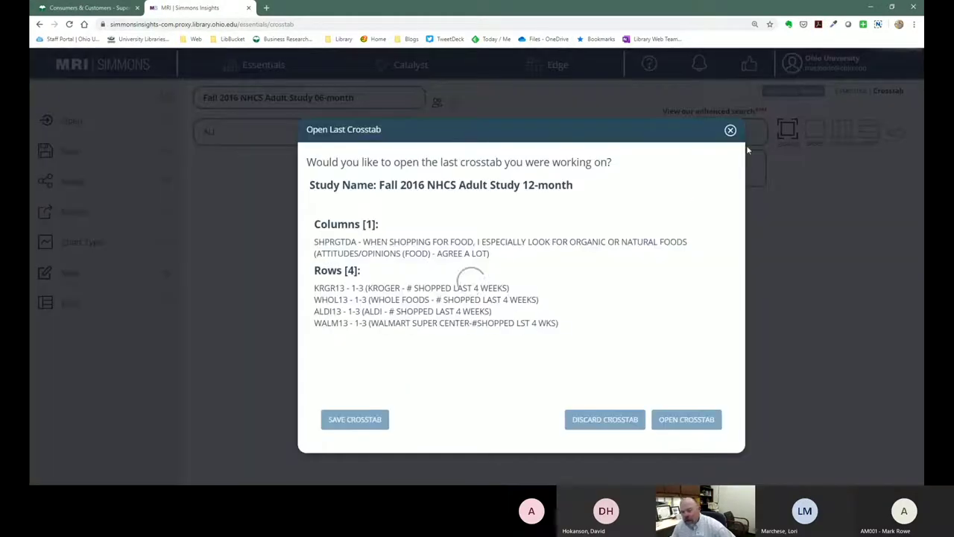
Dismiss the offer to reopen the last crosstab and go to Quick Reports.
click(730, 130)
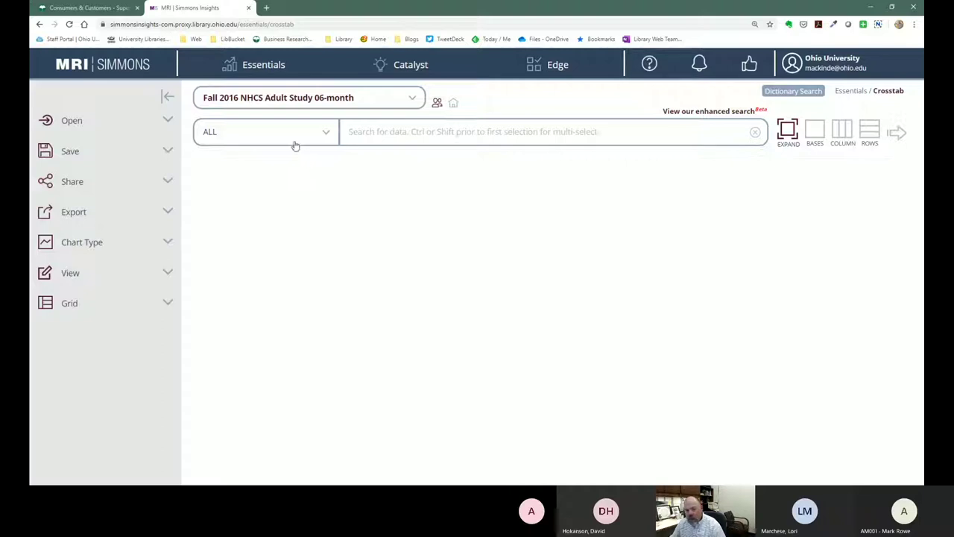
mouse_move(264, 68)
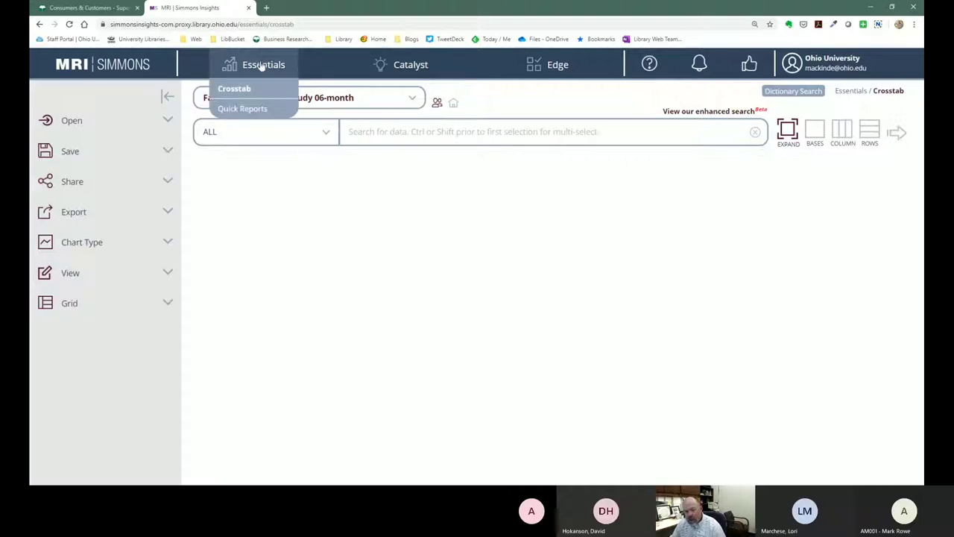
click(252, 111)
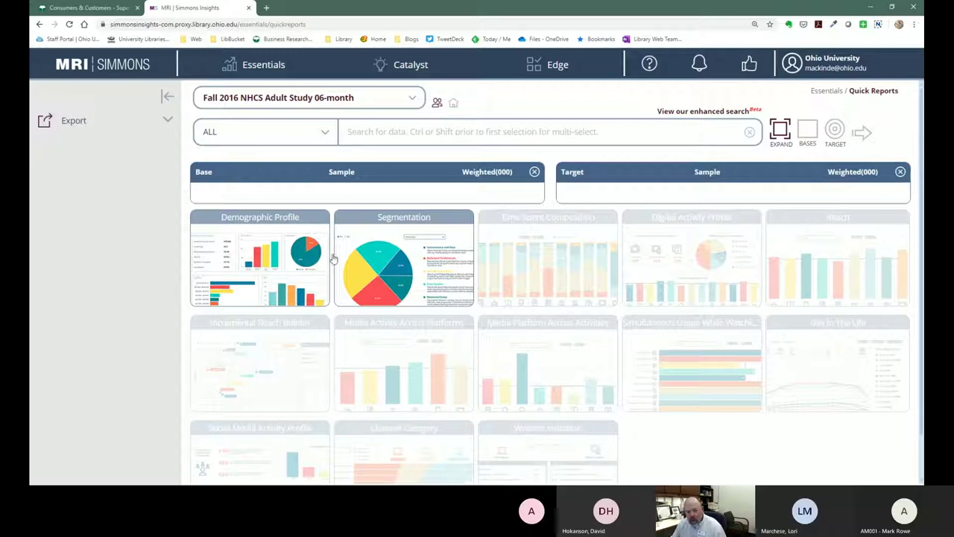
Search the study data for "health food" and look through the matching attitude statements.
click(374, 133)
text(health food)
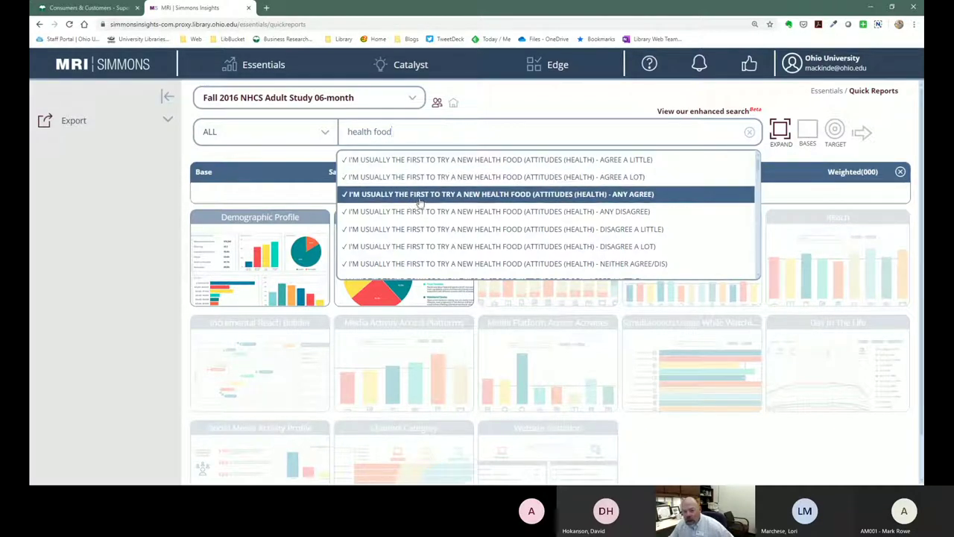
scroll(424, 204, down, 3)
scroll(425, 202, down, 4)
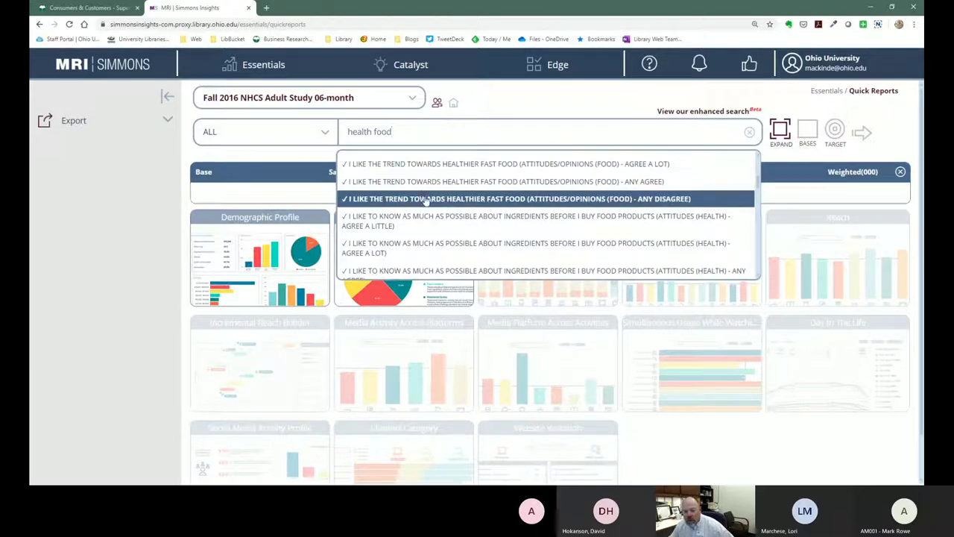
scroll(426, 199, down, 3)
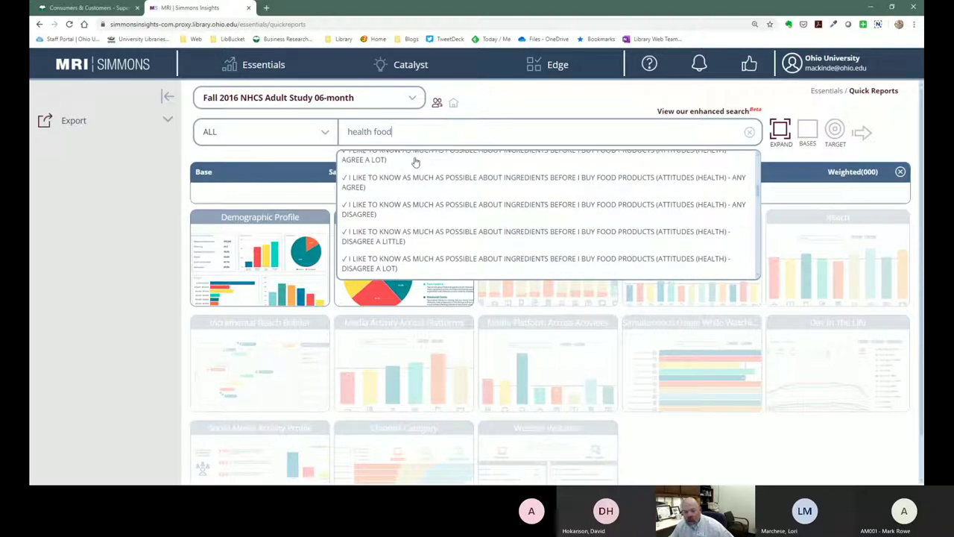
Search for "natural food" instead and select the statement about especially looking for organic or natural foods (Attitudes/Opinions (Food) - Agree a Lot).
drag(394, 131, 347, 131)
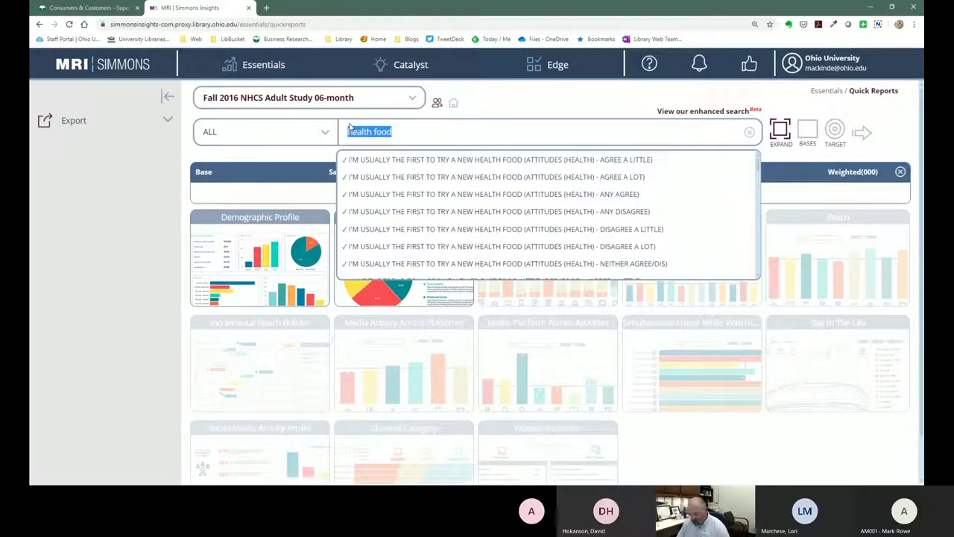
text(natural food)
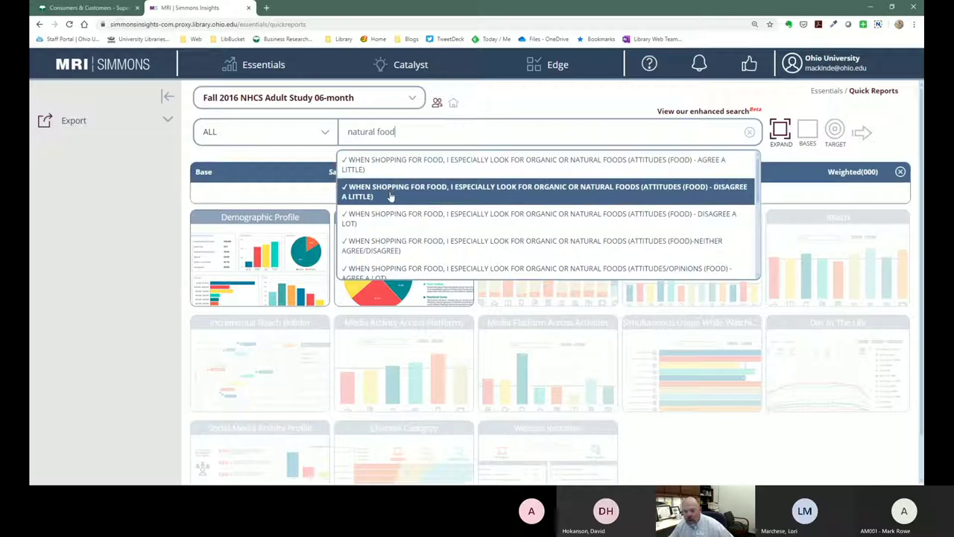
scroll(419, 215, down, 1)
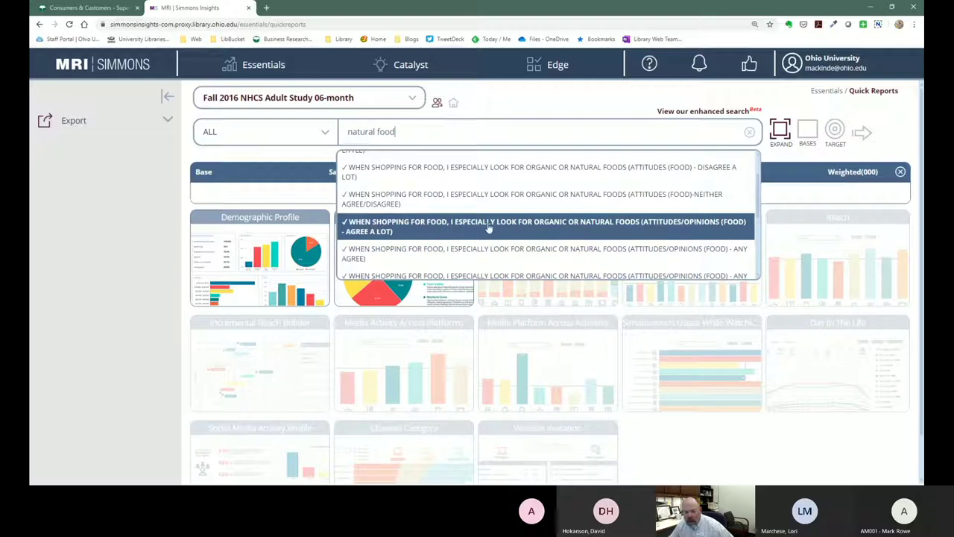
click(395, 229)
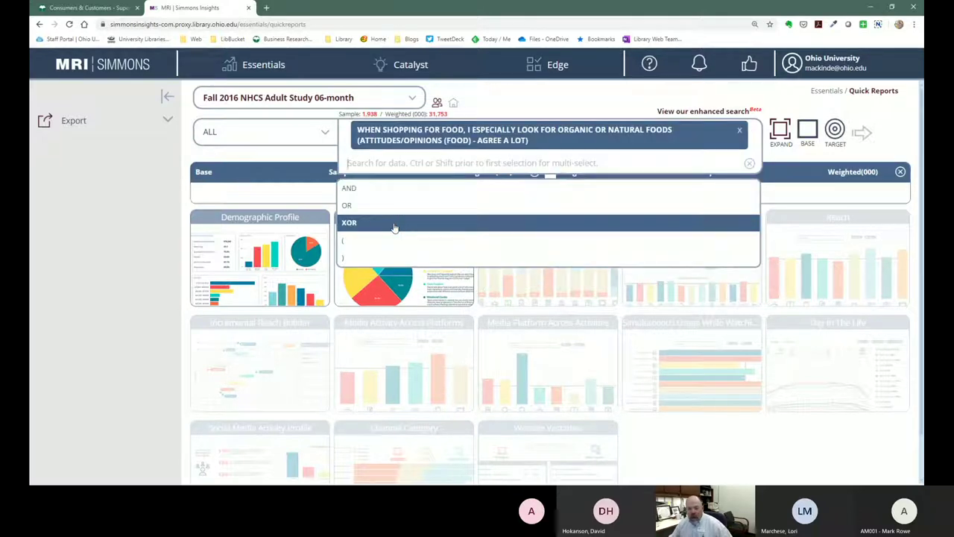
click(545, 95)
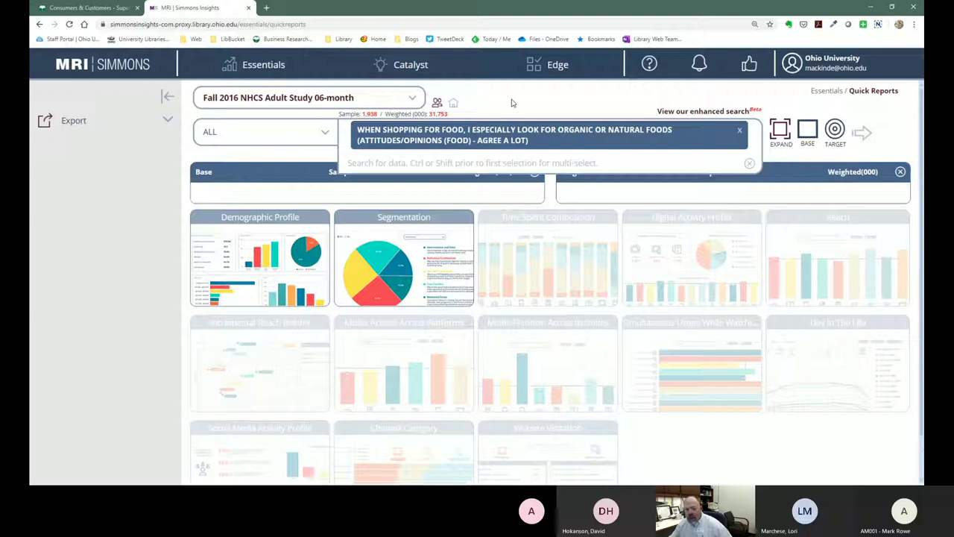
Review the available NHCS Adult studies and switch the study to Fall 2016 NHCS Adult Study 12-month.
click(411, 100)
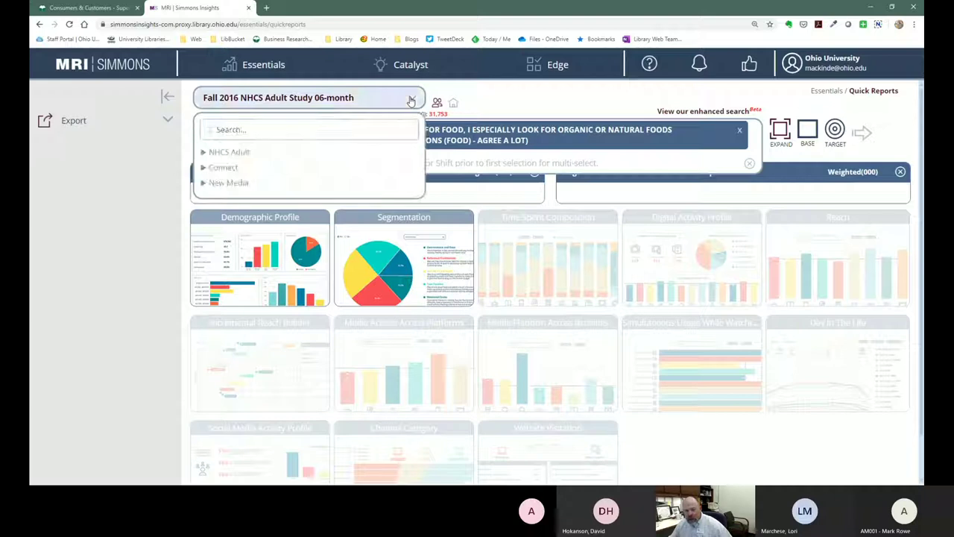
click(203, 153)
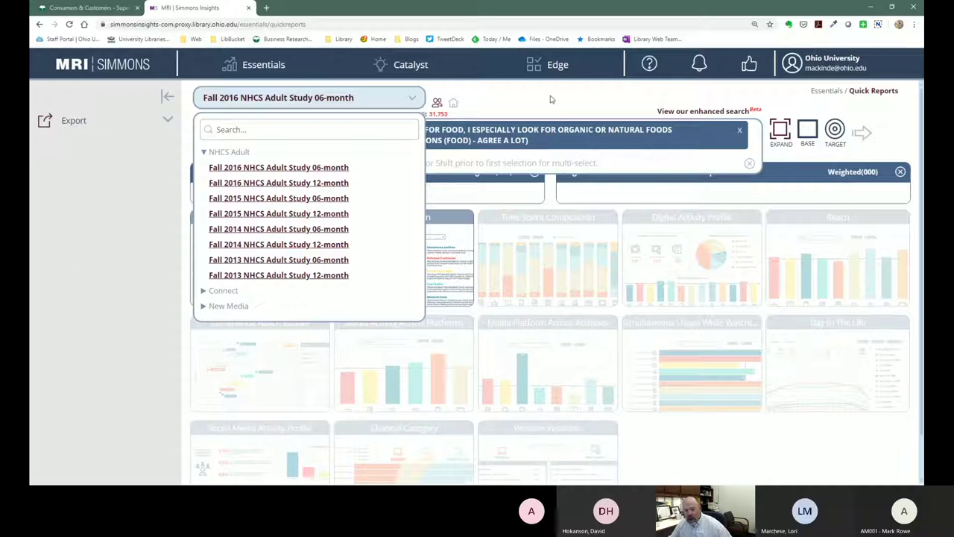
click(407, 96)
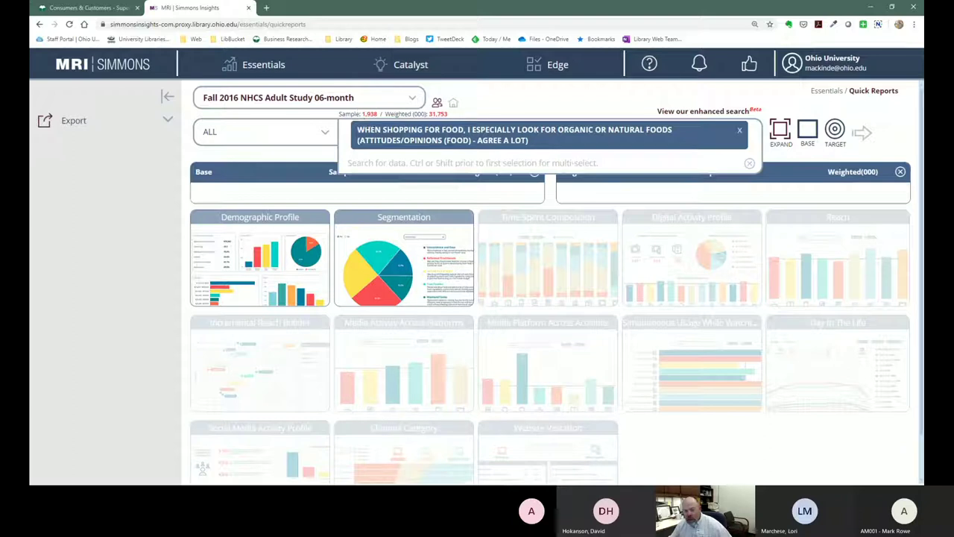
click(407, 97)
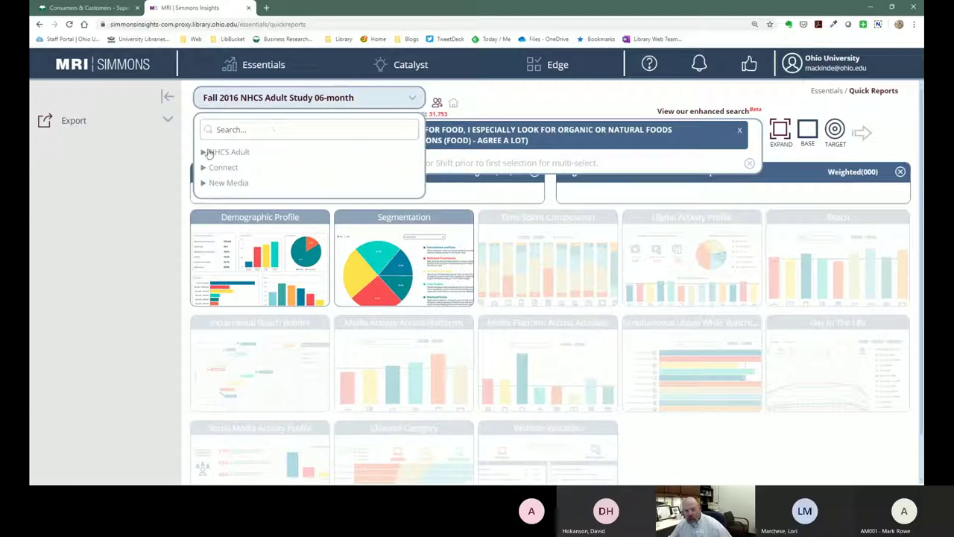
click(204, 151)
click(278, 182)
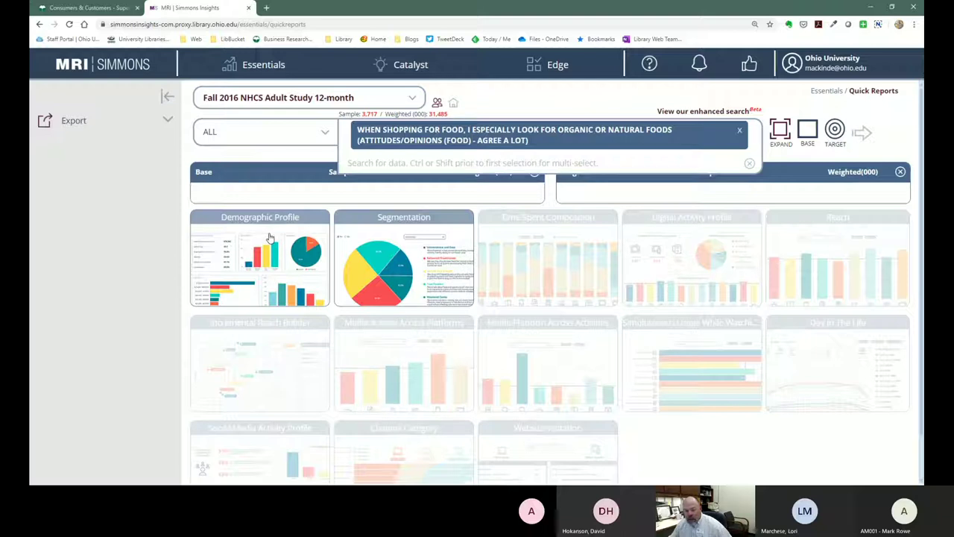
Run a Demographic Profile report with the selected organic or natural foods statement as the target.
click(259, 247)
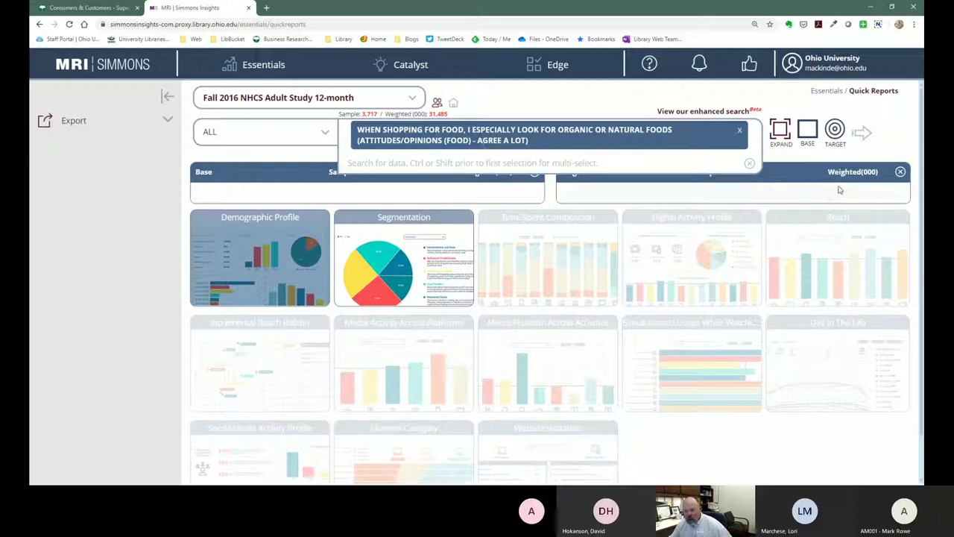
click(835, 130)
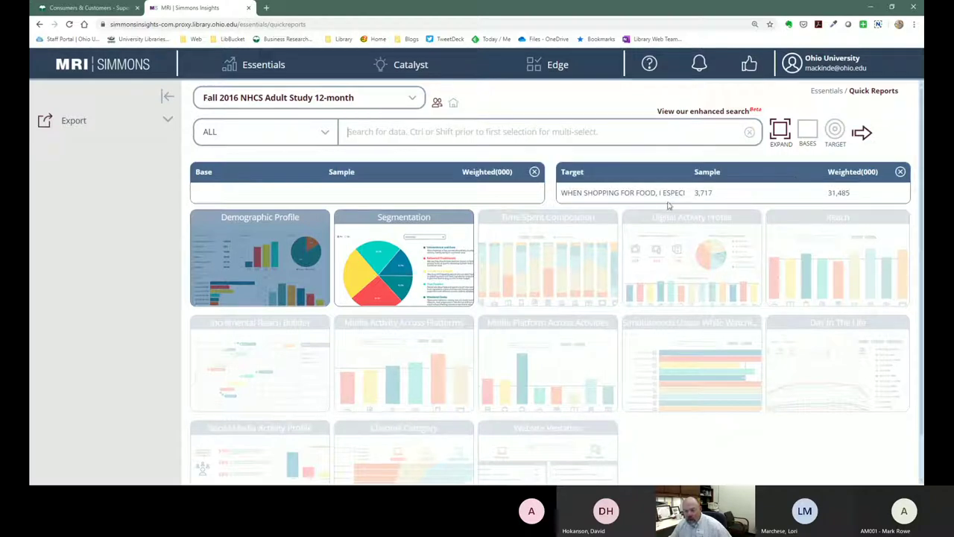
click(861, 133)
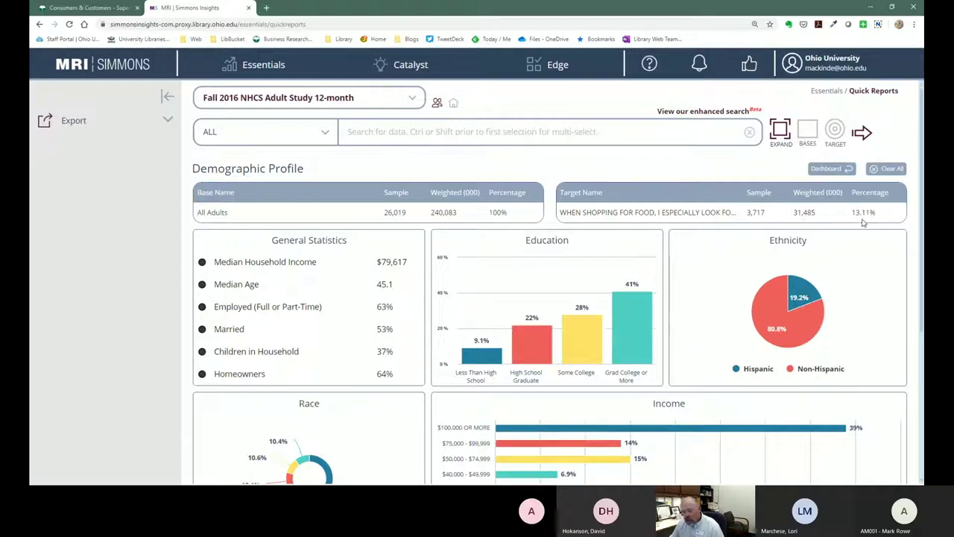
Examine the Demographic Profile's general statistics, education, ethnicity, race, income, age and gender charts, including the details behind individual chart segments.
scroll(656, 213, down, 1)
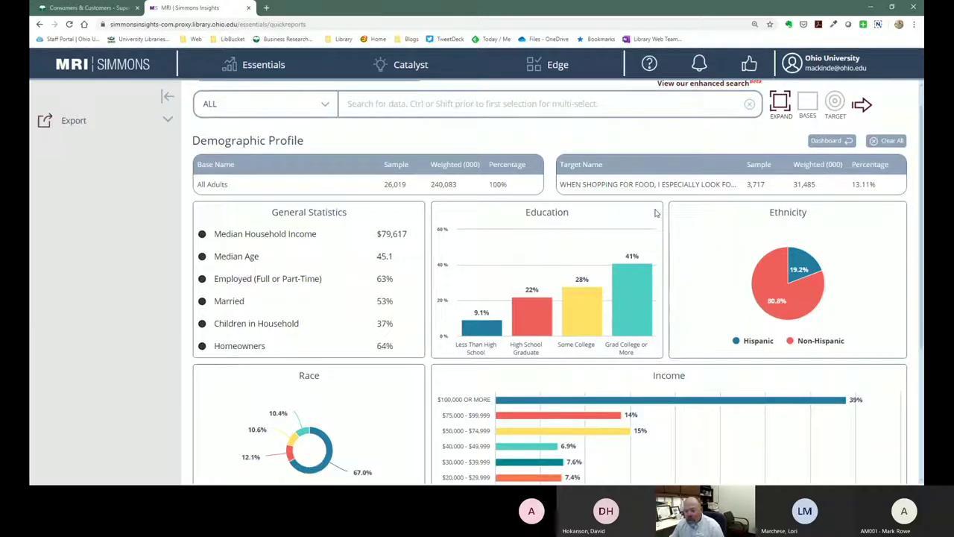
scroll(656, 213, down, 1)
scroll(656, 213, down, 1)
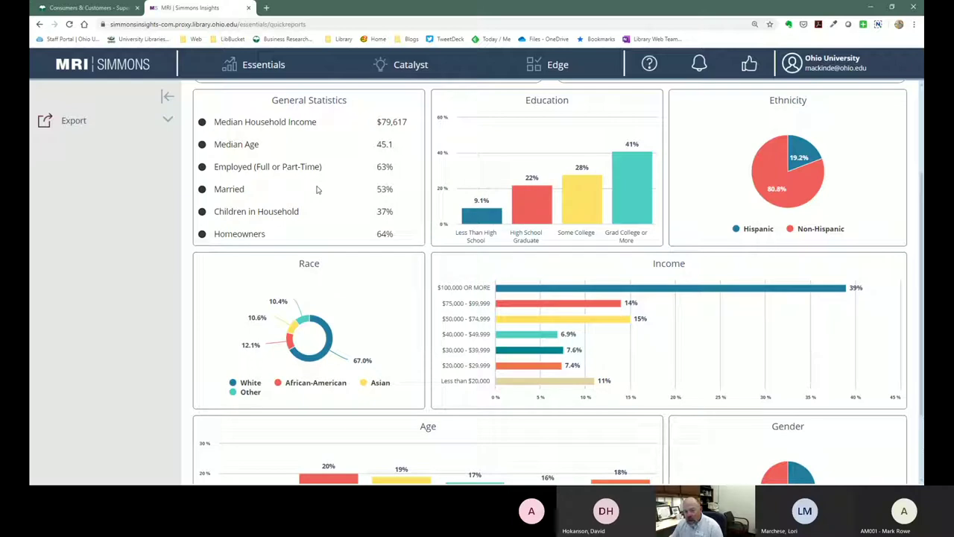
mouse_move(644, 220)
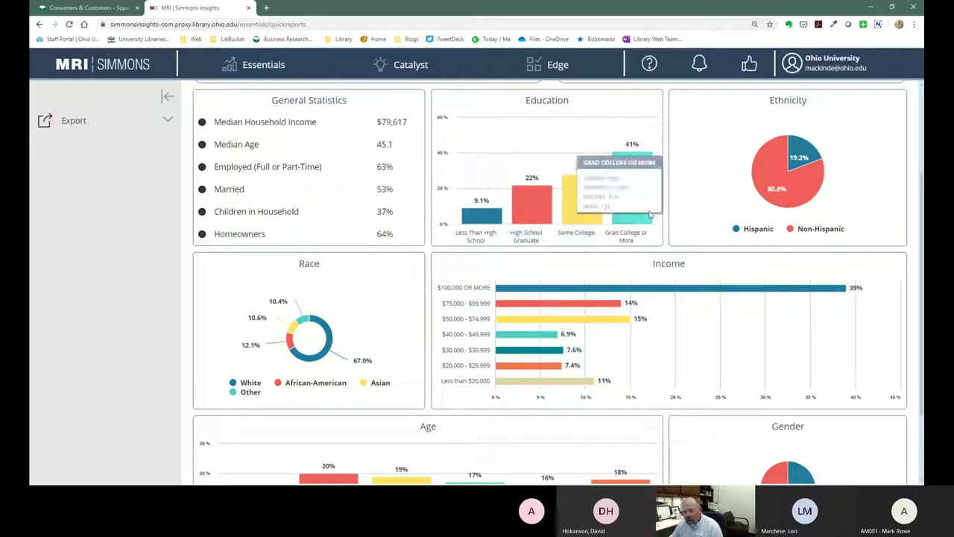
scroll(690, 185, down, 3)
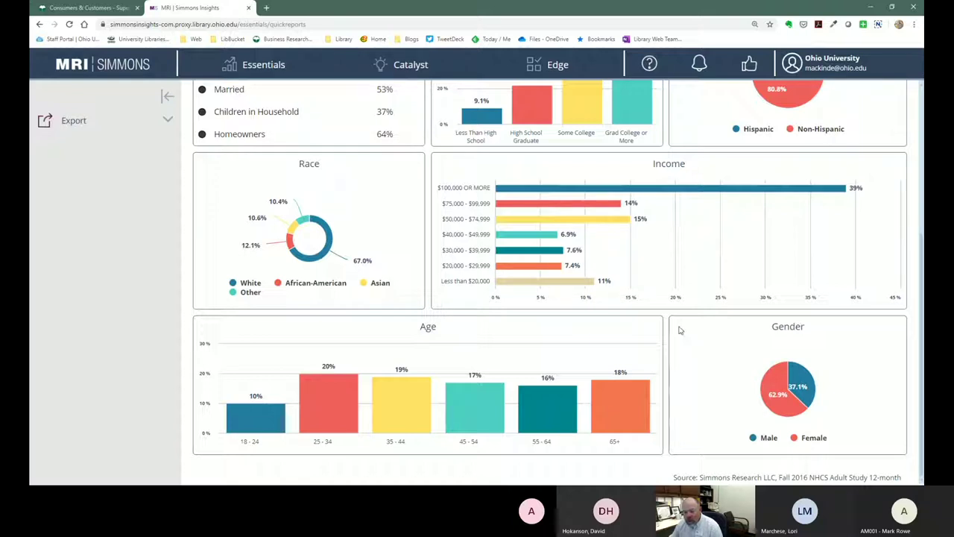
mouse_move(769, 387)
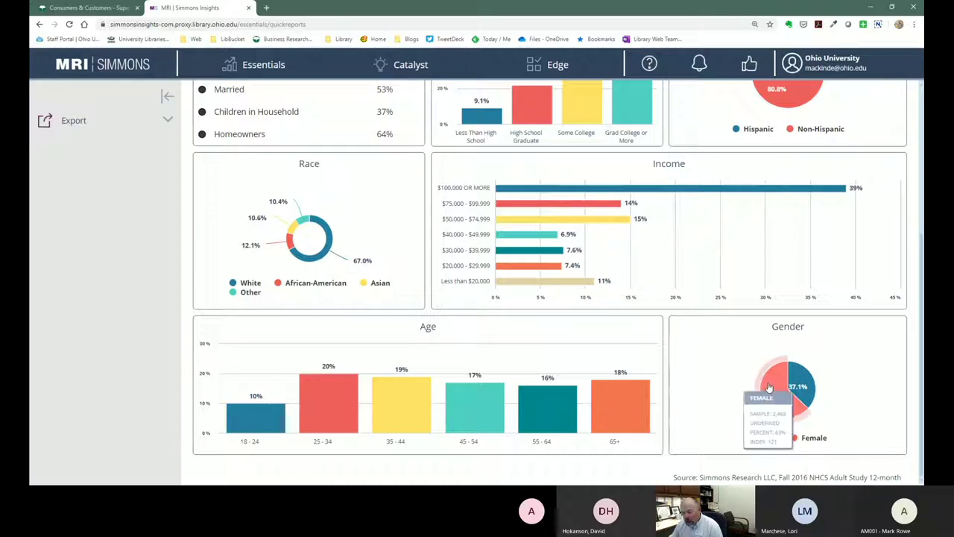
scroll(714, 369, up, 1)
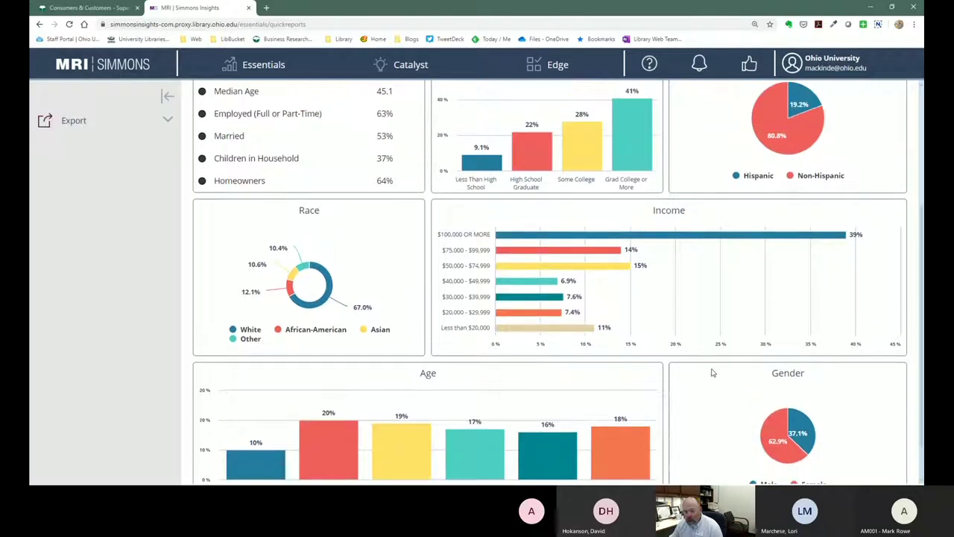
scroll(712, 373, up, 1)
mouse_move(641, 196)
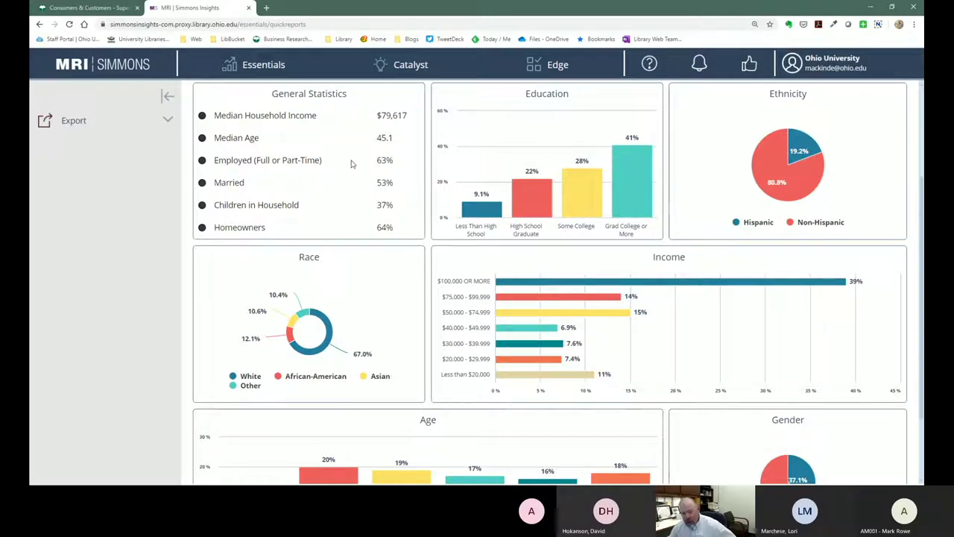
scroll(347, 186, up, 1)
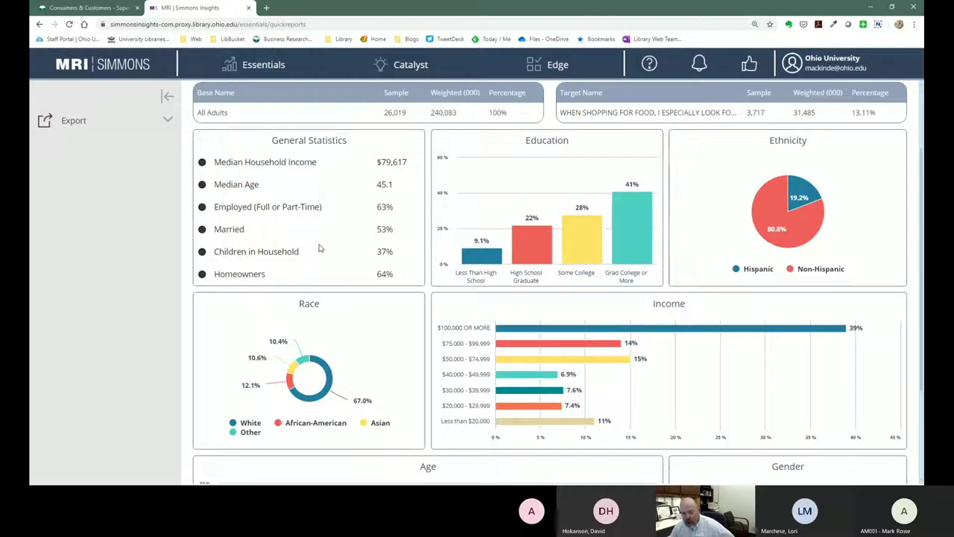
scroll(386, 259, up, 2)
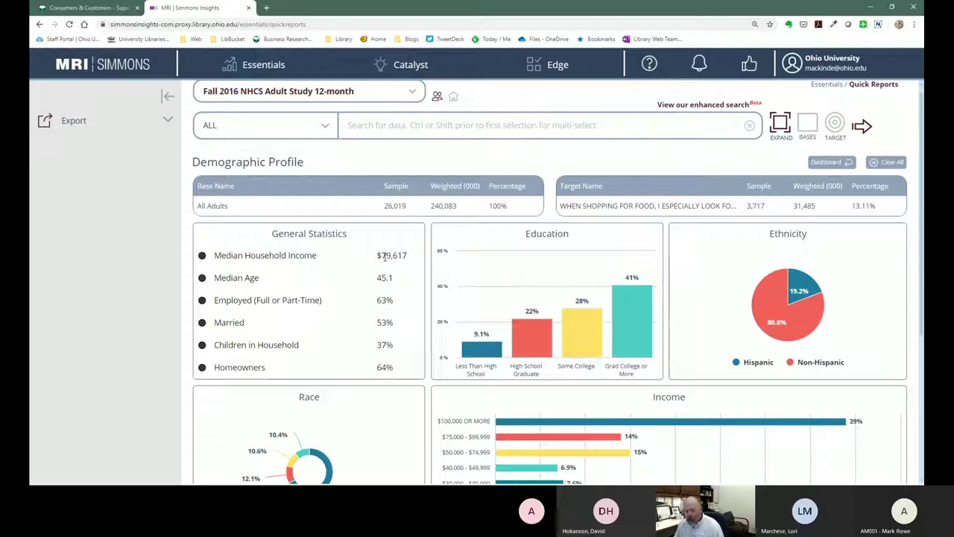
click(377, 125)
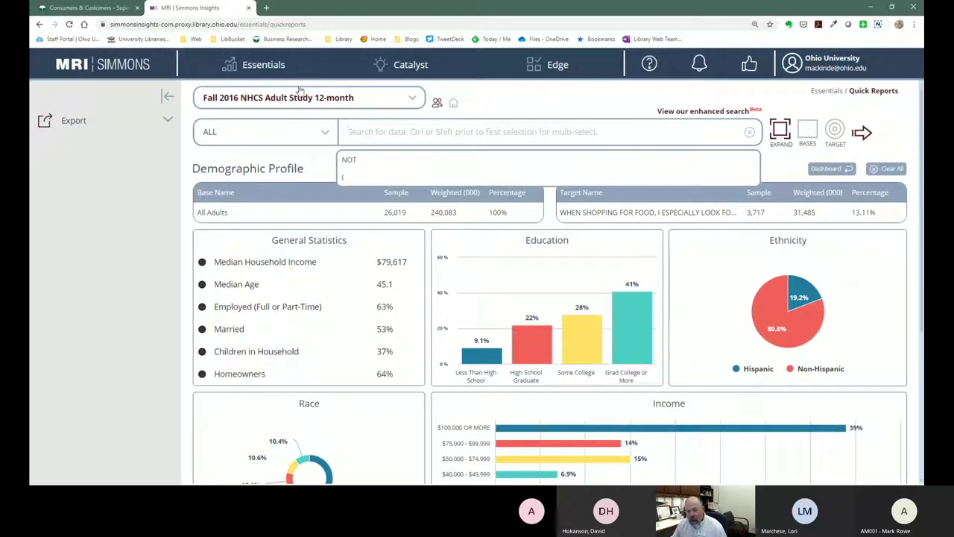
Open the Crosstab tool and switch its study to Fall 2016 NHCS Adult Study 12-month.
mouse_move(272, 68)
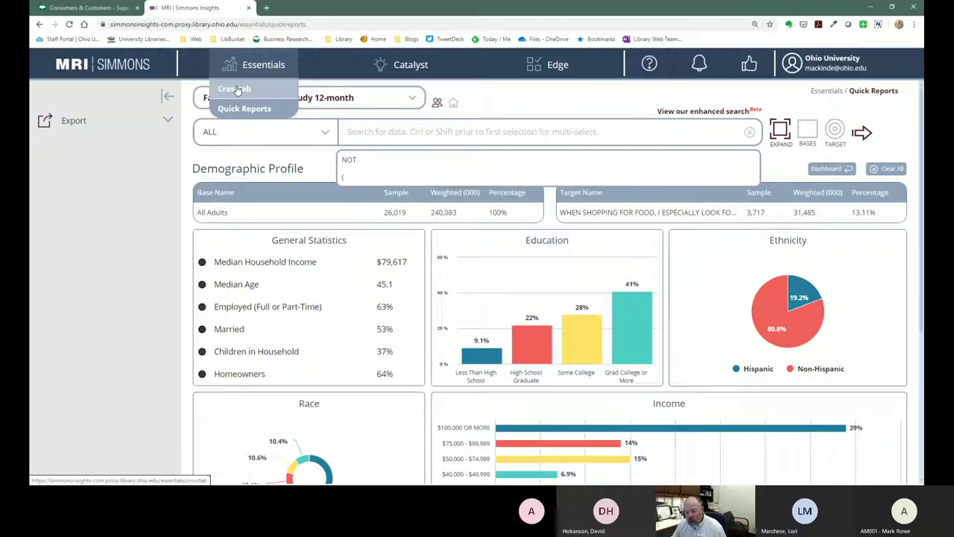
click(237, 91)
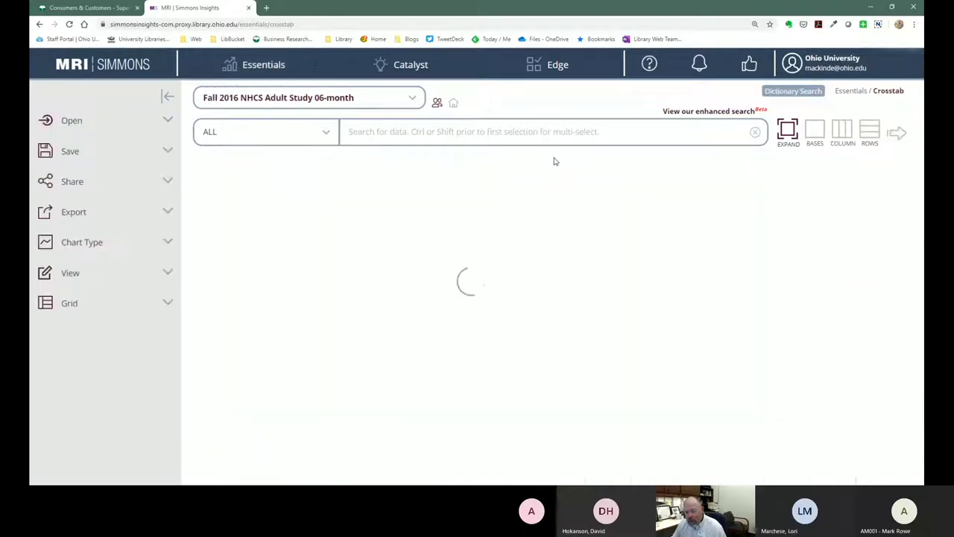
click(415, 98)
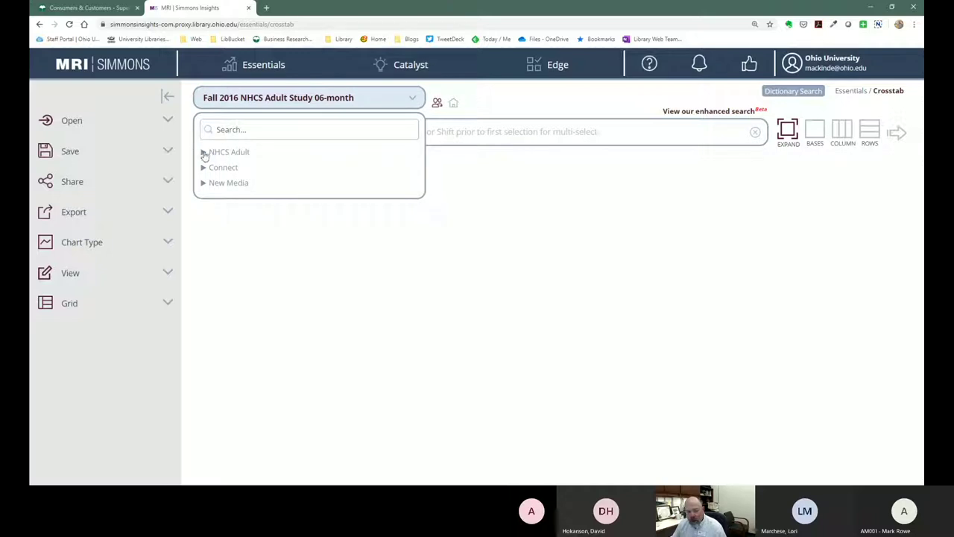
click(203, 152)
click(239, 183)
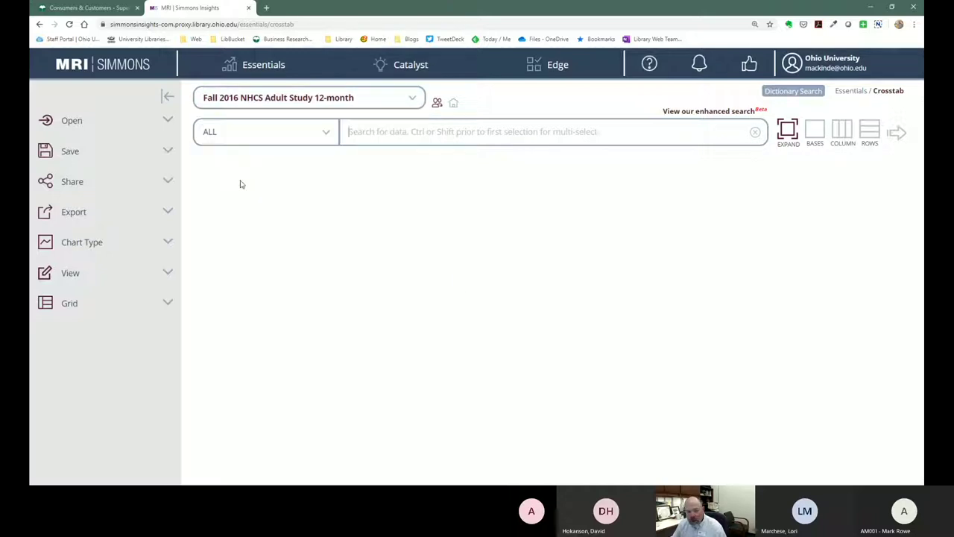
Search for "natural food" and add the organic or natural foods statement (Attitudes/Opinions (Food) - Agree a Lot) as the crosstab column.
click(365, 131)
text(natural food)
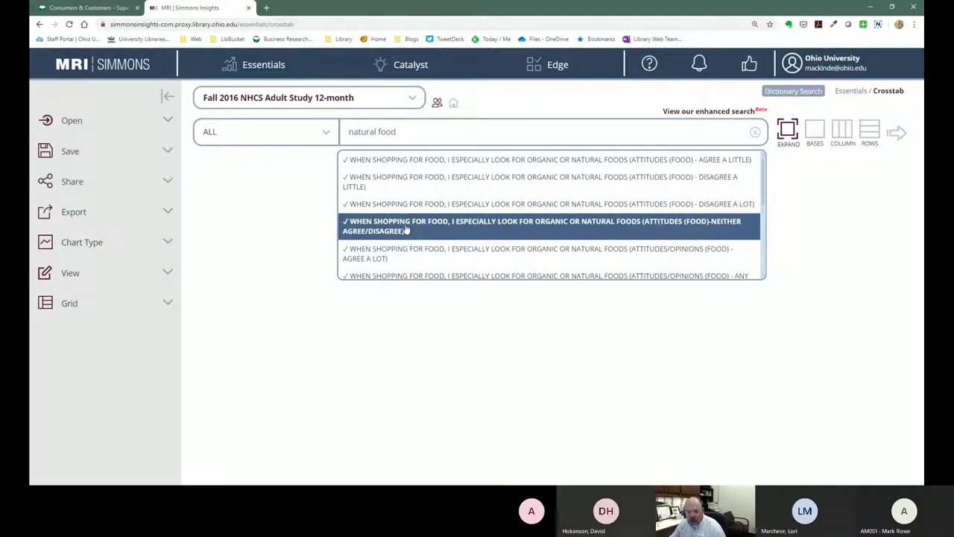
scroll(403, 223, down, 1)
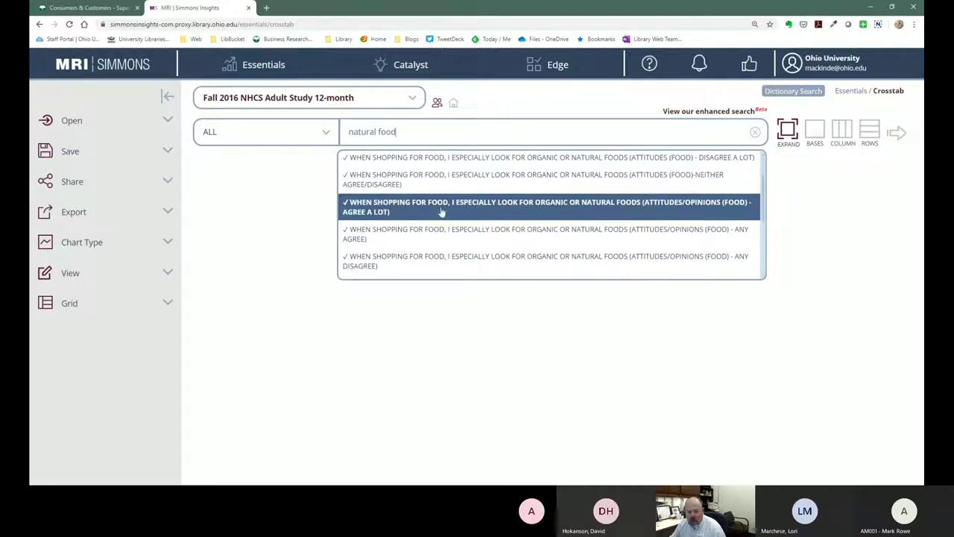
click(511, 214)
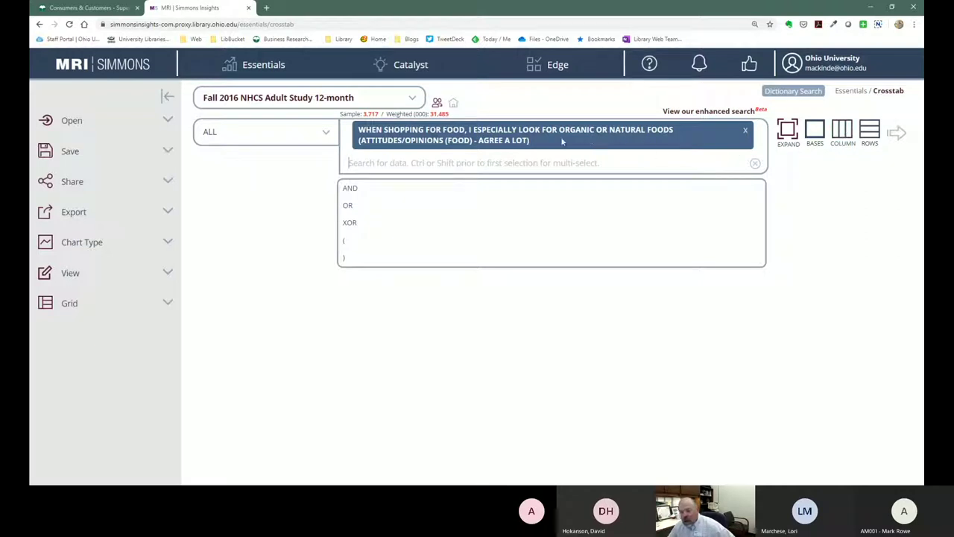
click(841, 130)
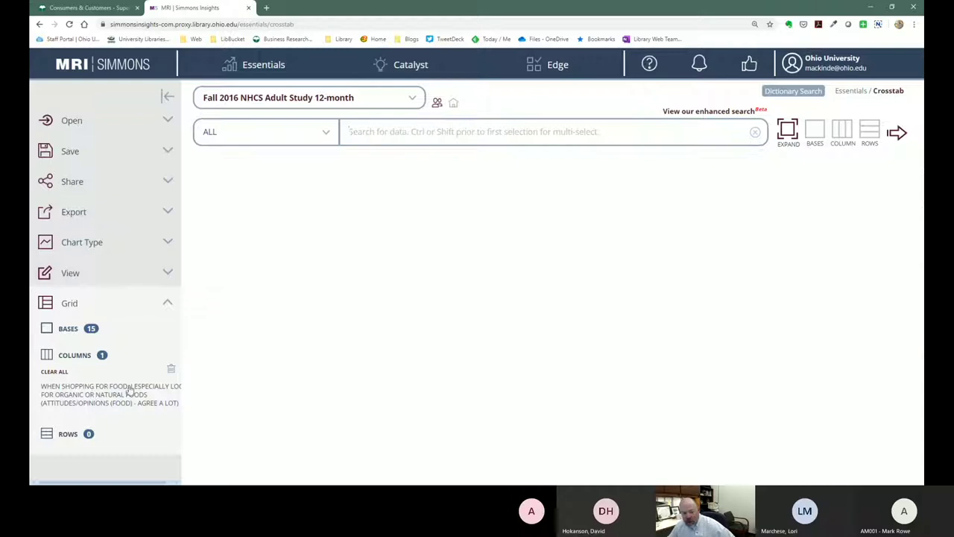
Search for "kroger" and add 1-3 (Kroger - # Shopped Last 4 Weeks) as a crosstab row.
click(381, 132)
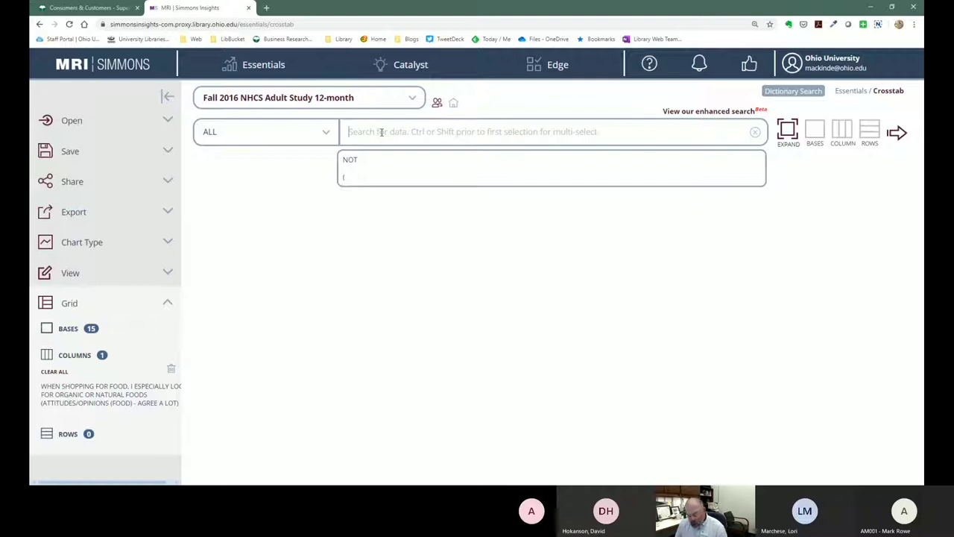
text(kroger)
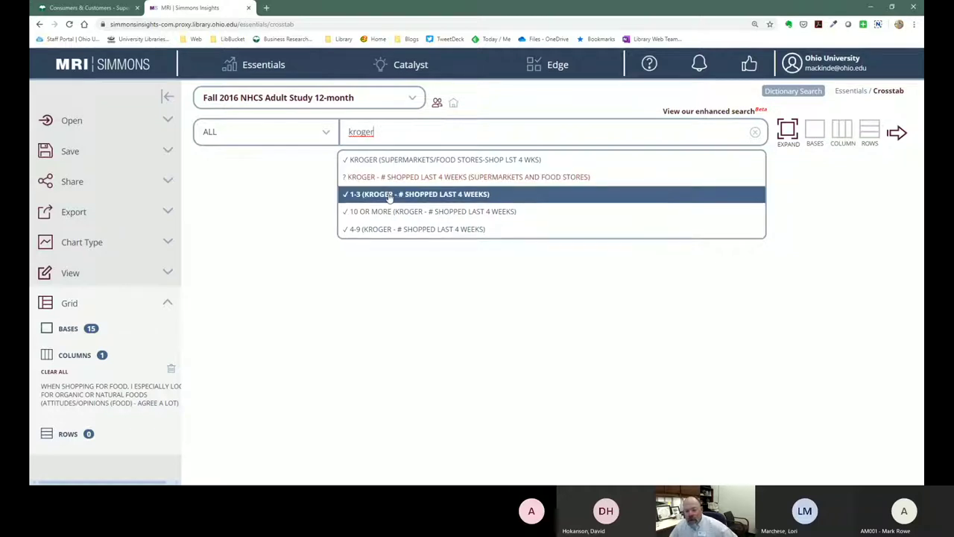
click(389, 194)
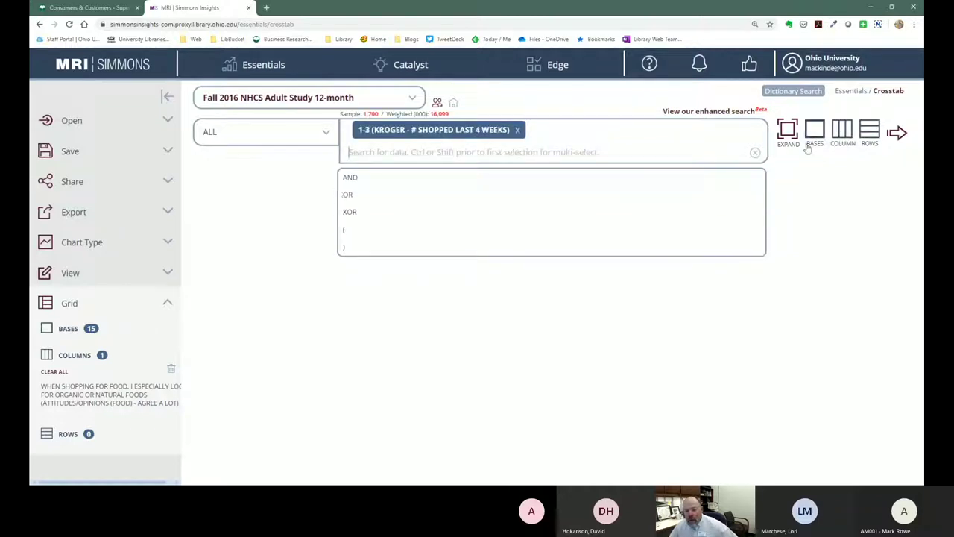
click(870, 133)
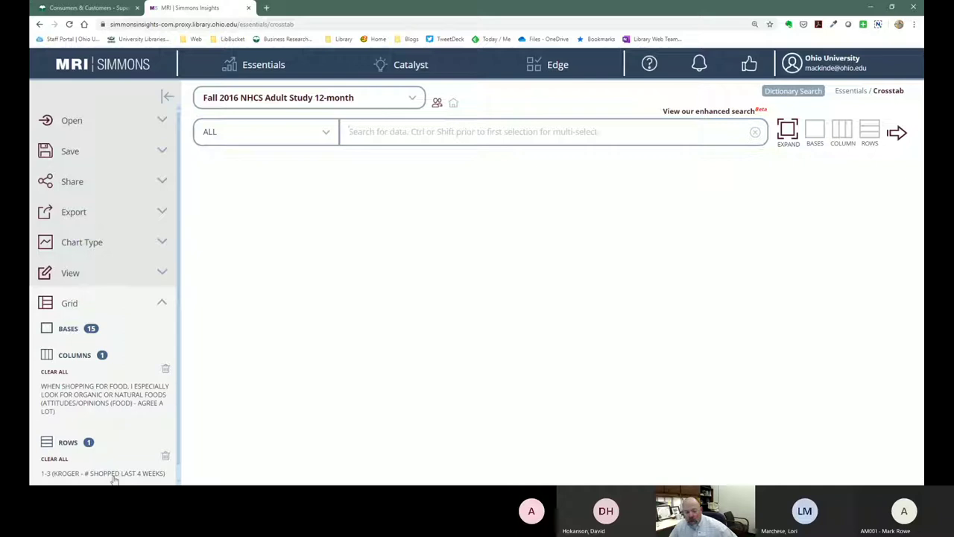
Search the study data for "walmart food".
click(363, 130)
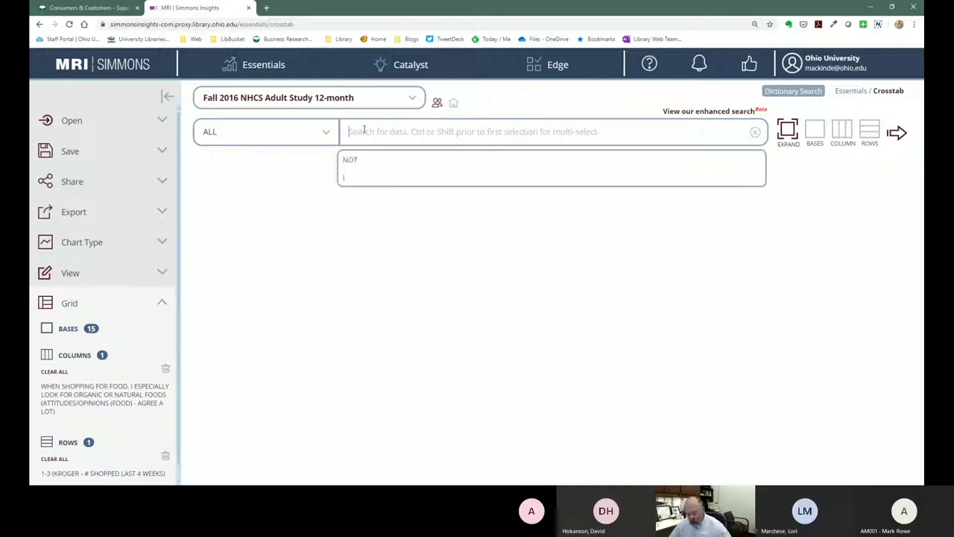
text(warm)
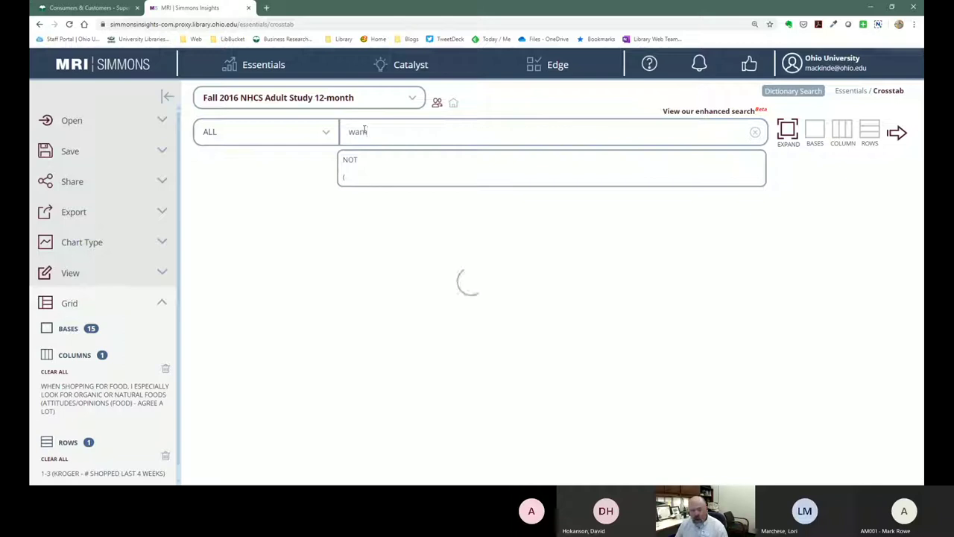
text(art)
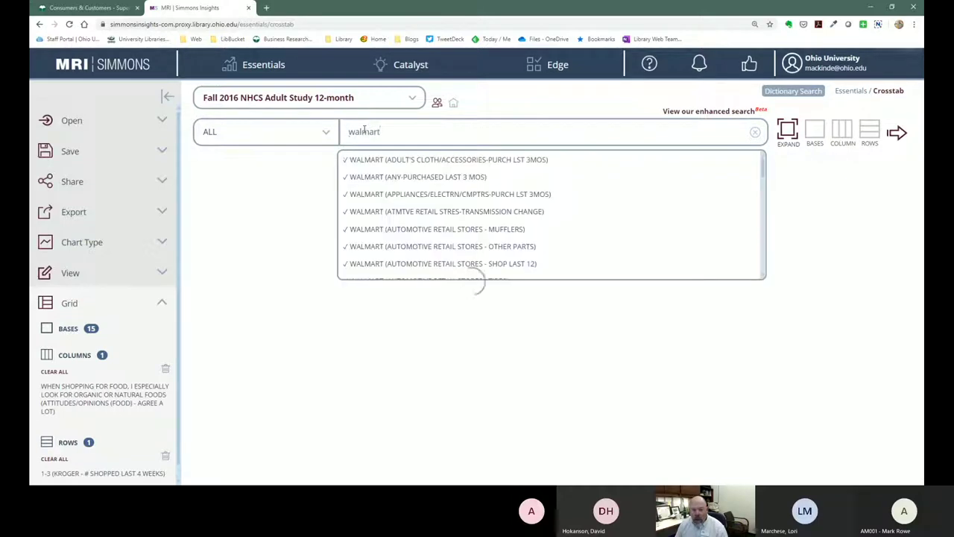
text( g)
text(oo)
key(BackSpace)
key(BackSpace)
key(BackSpace)
text(food)
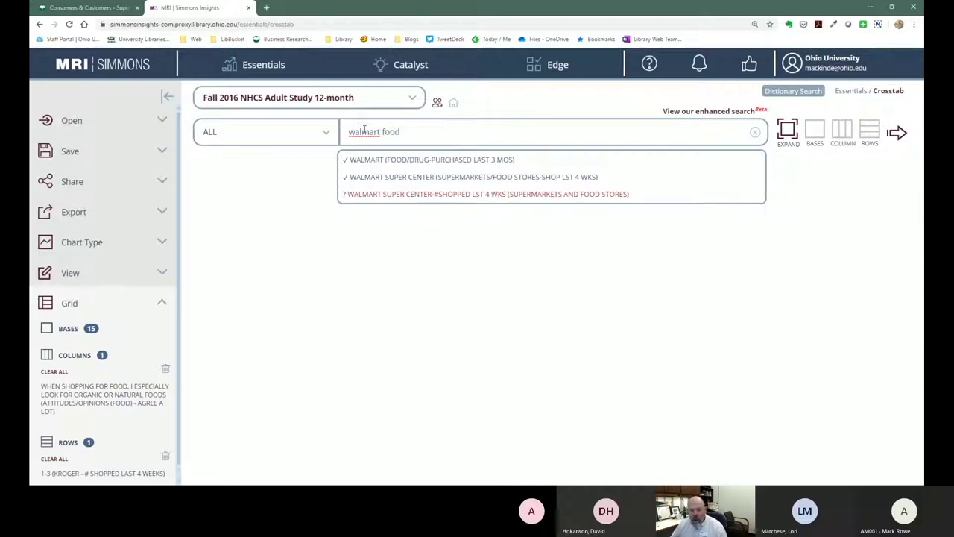
Change the search to "walmart super" and add 1-3 (Walmart Super Center-#Shopped Lst 4 Wks) as a crosstab row.
key(BackSpace)
key(BackSpace)
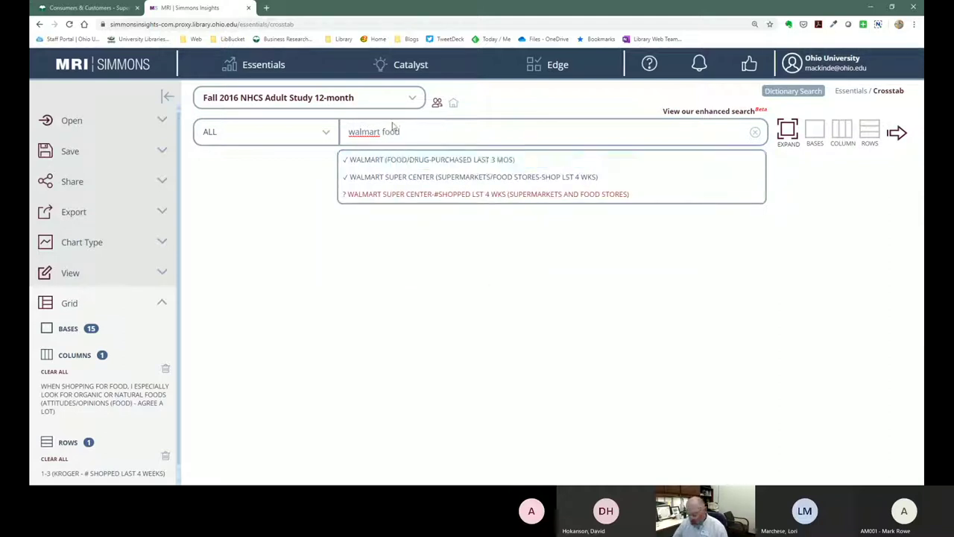
key(BackSpace)
key(BackSpace)
text(super)
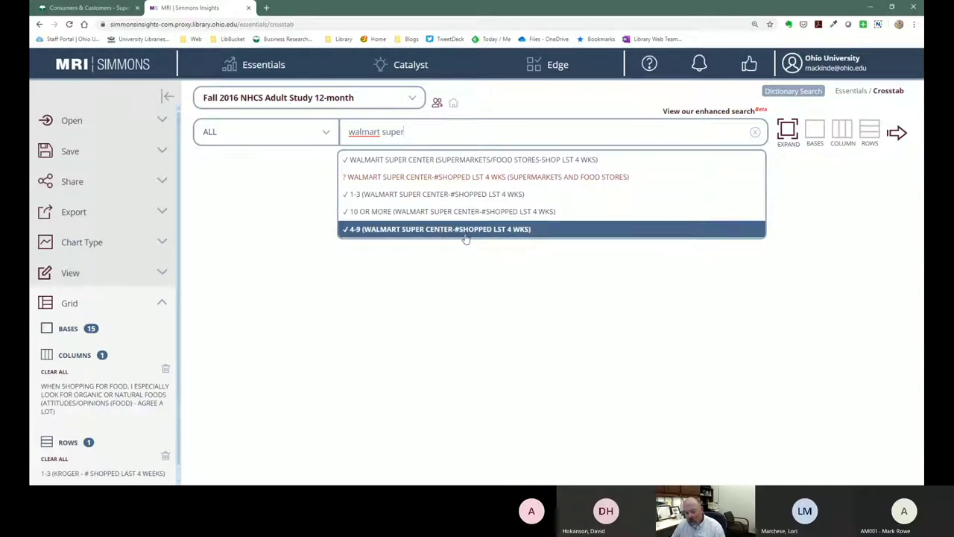
click(456, 195)
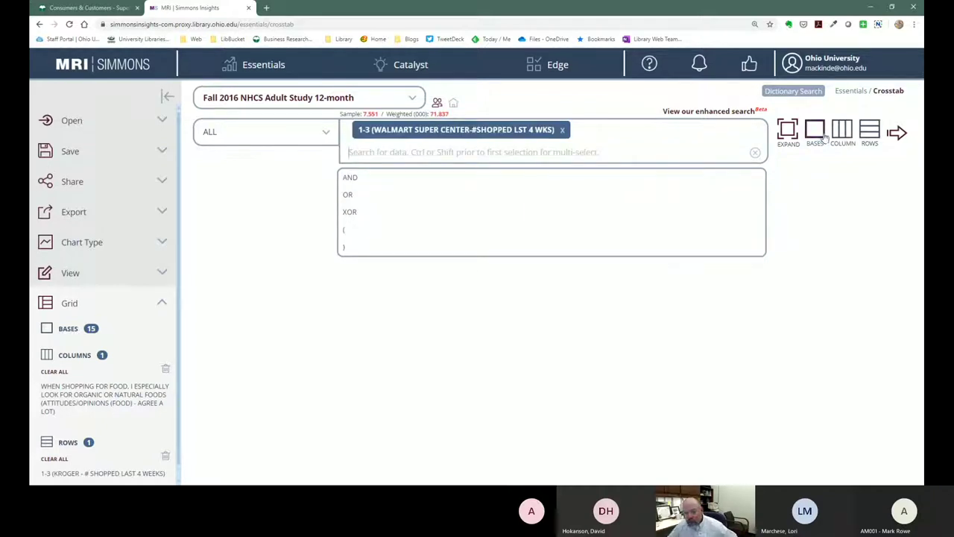
click(871, 132)
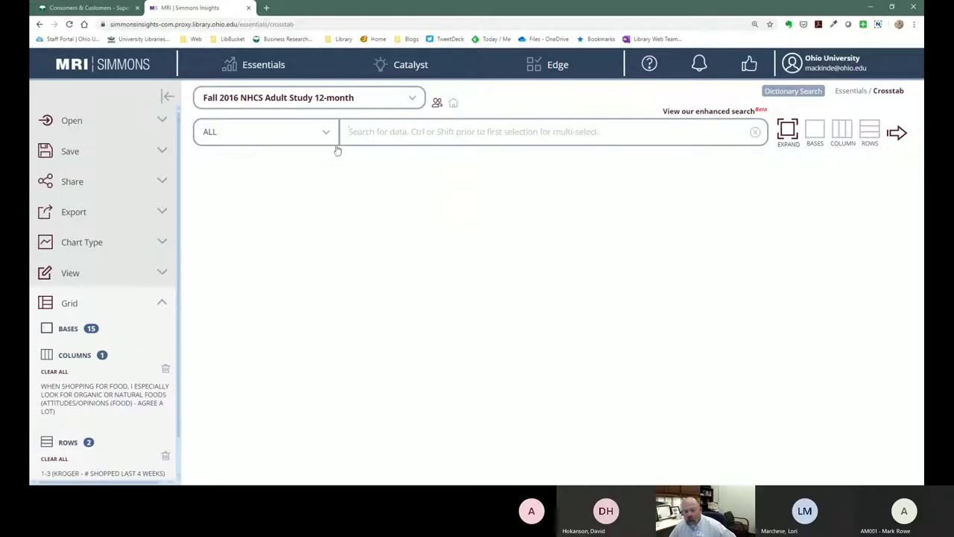
Search for "whole foods" and add 1-3 (Whole Foods - # Shopped Last 4 Weeks) as a crosstab row.
click(364, 132)
text(who)
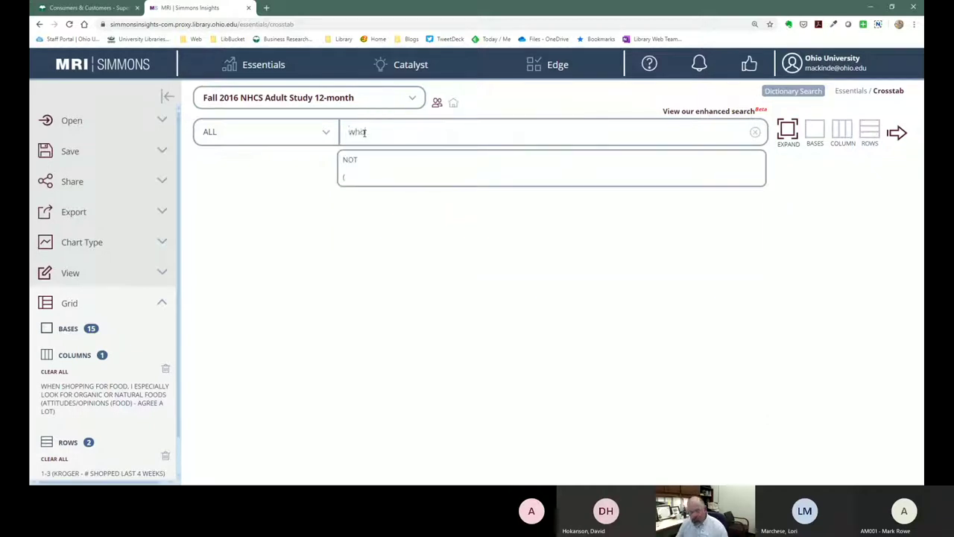
text(le foods)
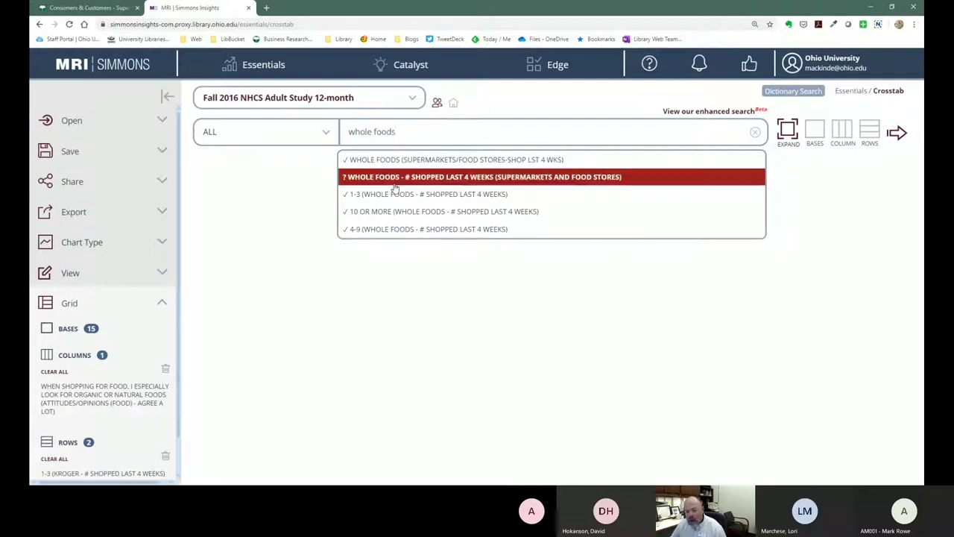
click(399, 195)
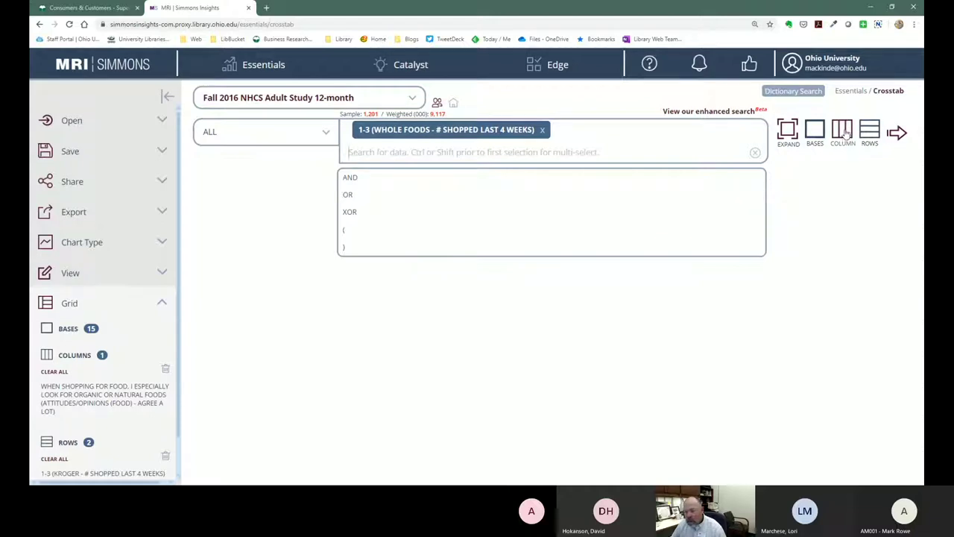
click(870, 131)
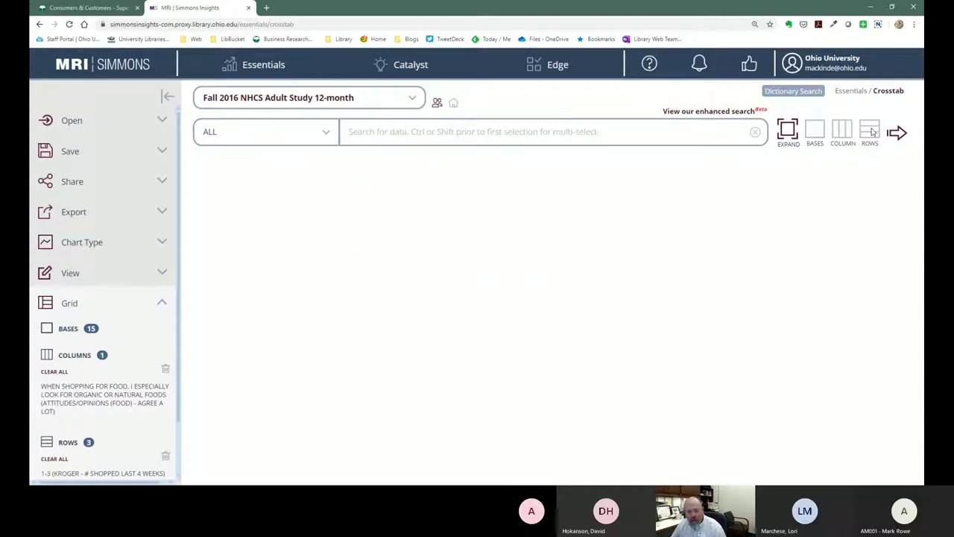
Check the selected store rows and run the crosstab against the organic or natural foods column.
scroll(138, 269, down, 1)
scroll(138, 270, down, 2)
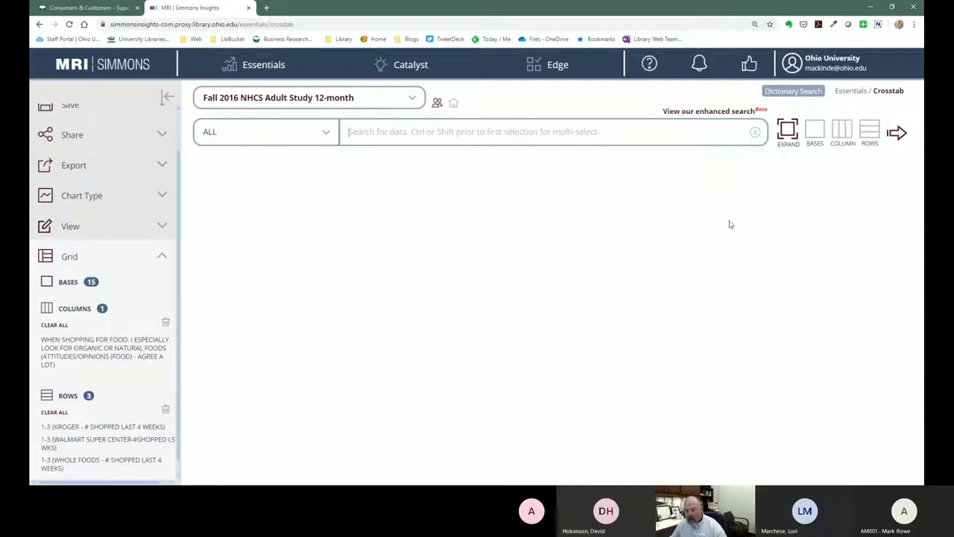
click(898, 133)
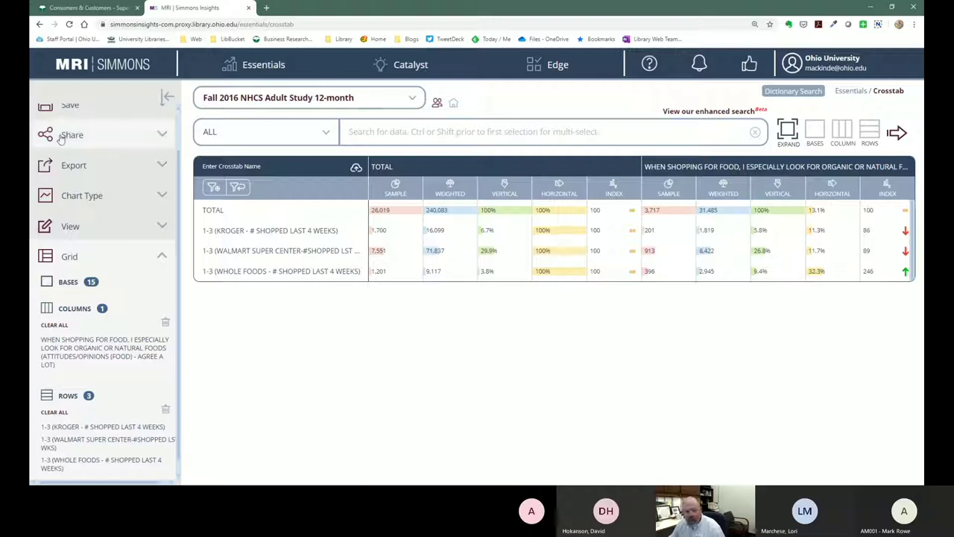
Export the crosstab in XLS format and open the downloaded spreadsheet.
scroll(102, 192, up, 2)
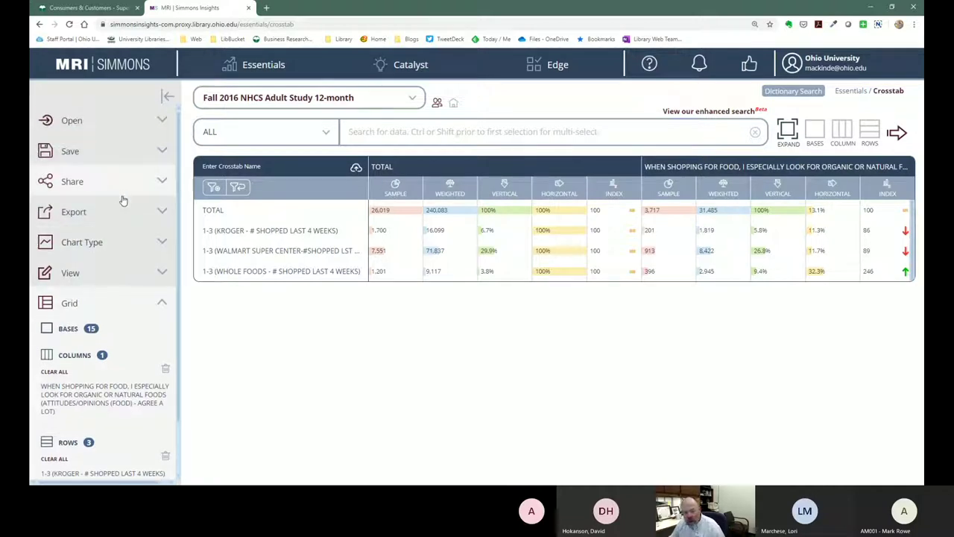
click(160, 214)
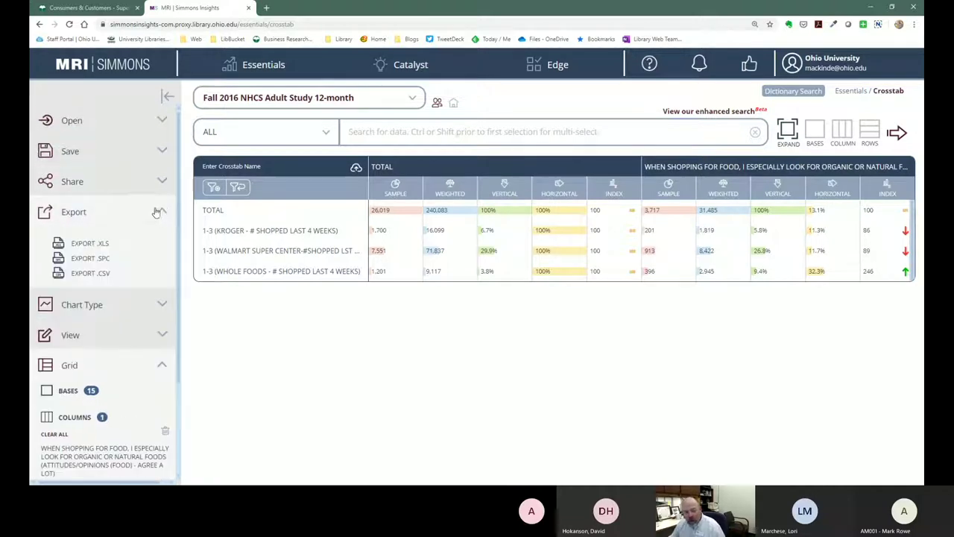
click(81, 244)
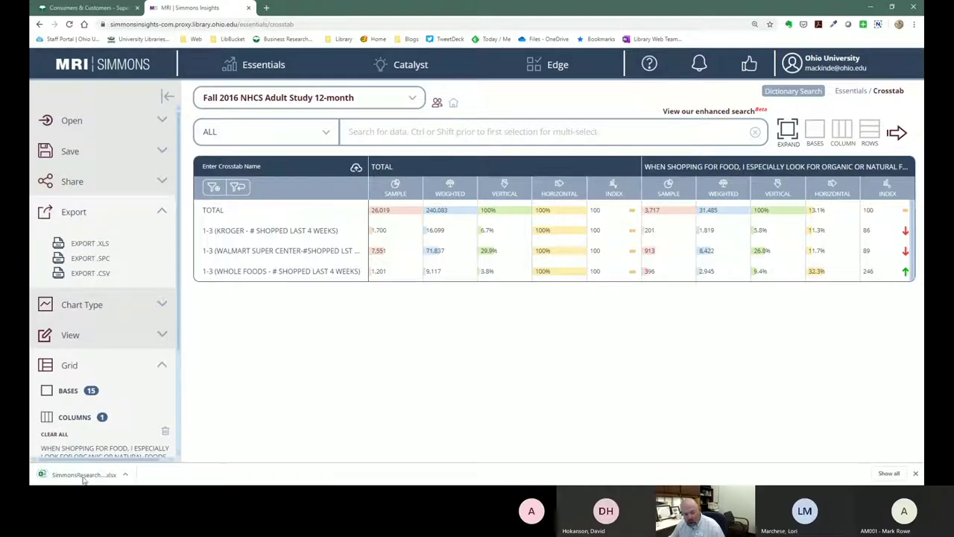
click(85, 475)
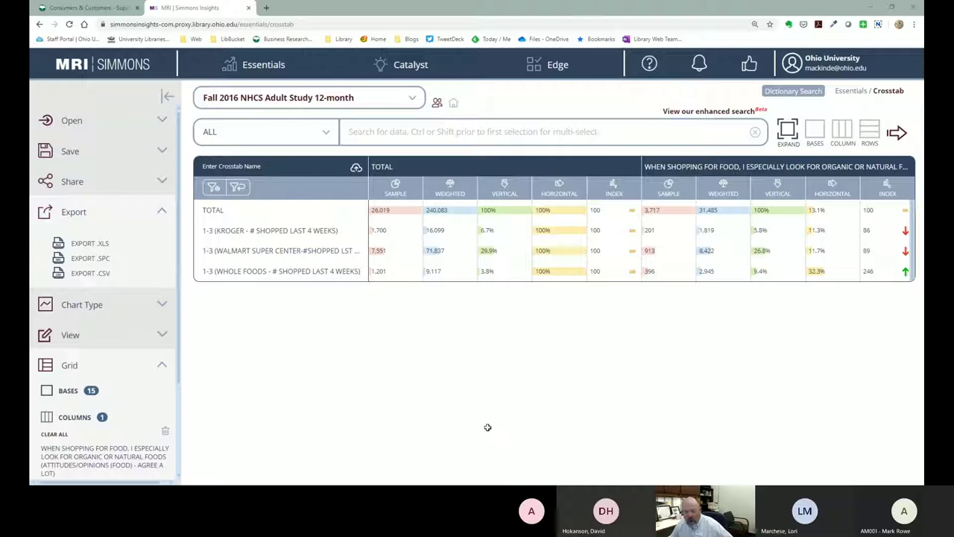
click(303, 245)
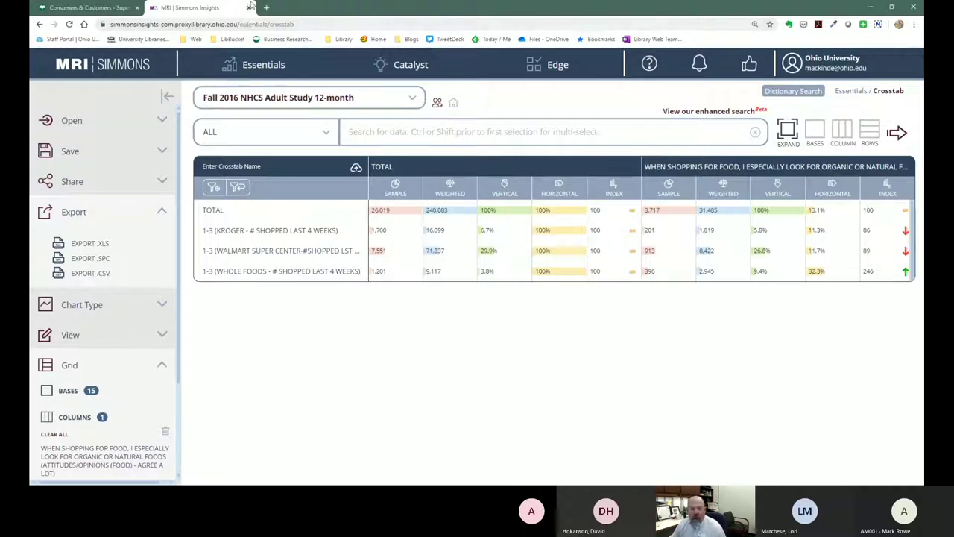
Close Simmons Insights and open the library's guide to creating a basic demographic profile of the target consumer.
click(250, 9)
scroll(600, 349, down, 1)
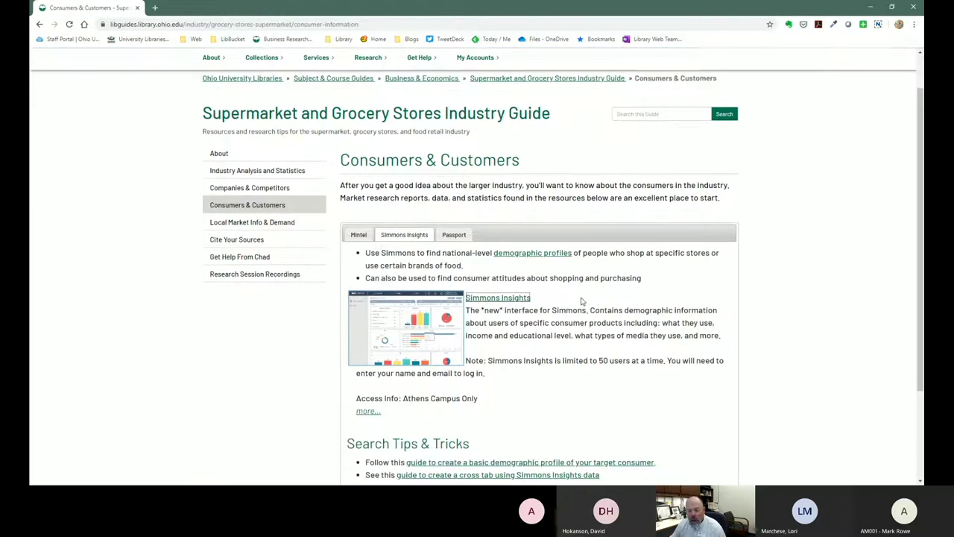
scroll(585, 313, down, 3)
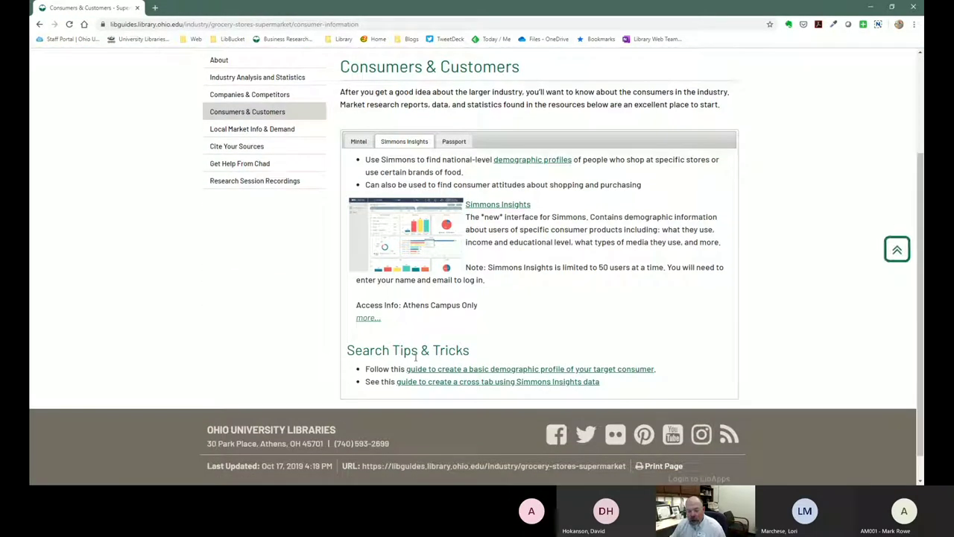
click(493, 369)
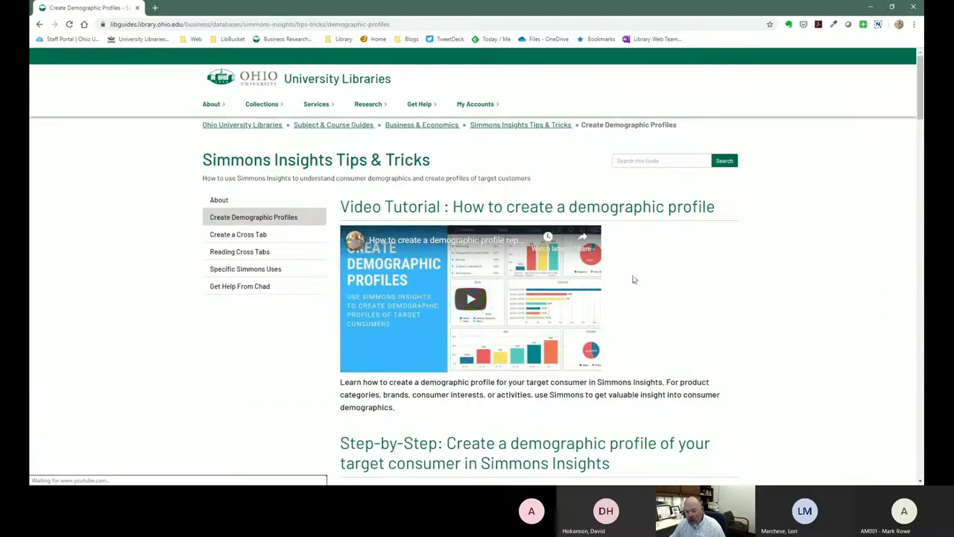
scroll(522, 298, down, 1)
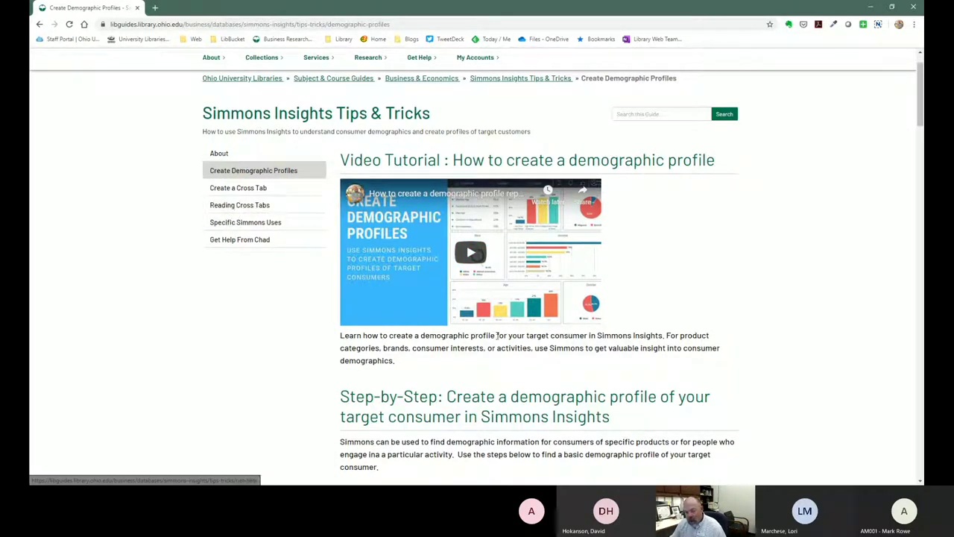
Review the guide's step-by-step instructions for creating a demographic profile, from login through choosing a target.
scroll(593, 305, down, 4)
scroll(588, 281, down, 8)
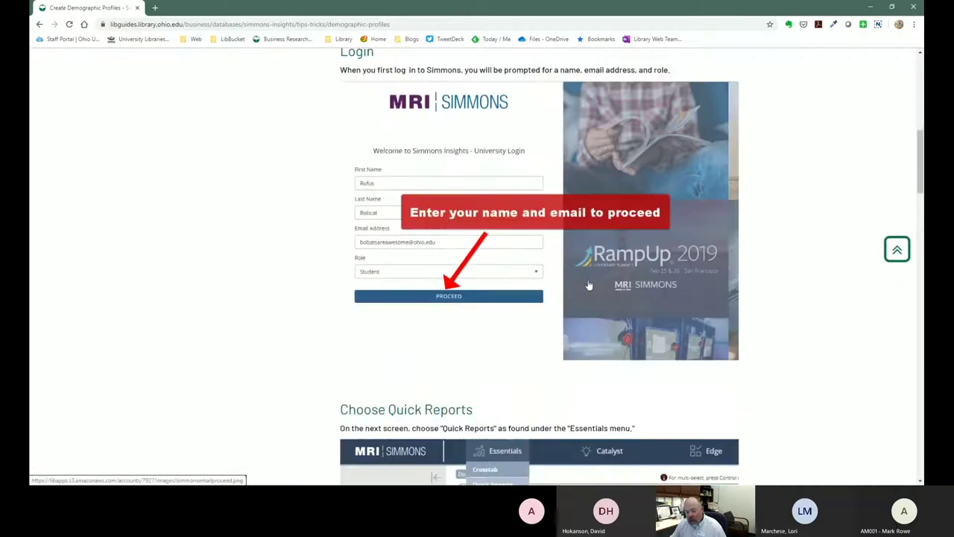
scroll(586, 281, down, 4)
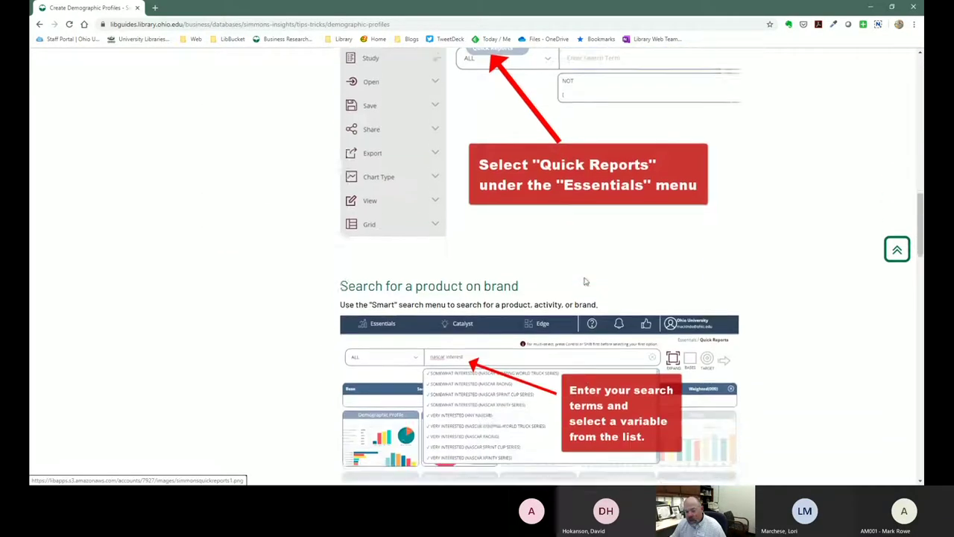
scroll(583, 283, down, 1)
scroll(583, 283, down, 1)
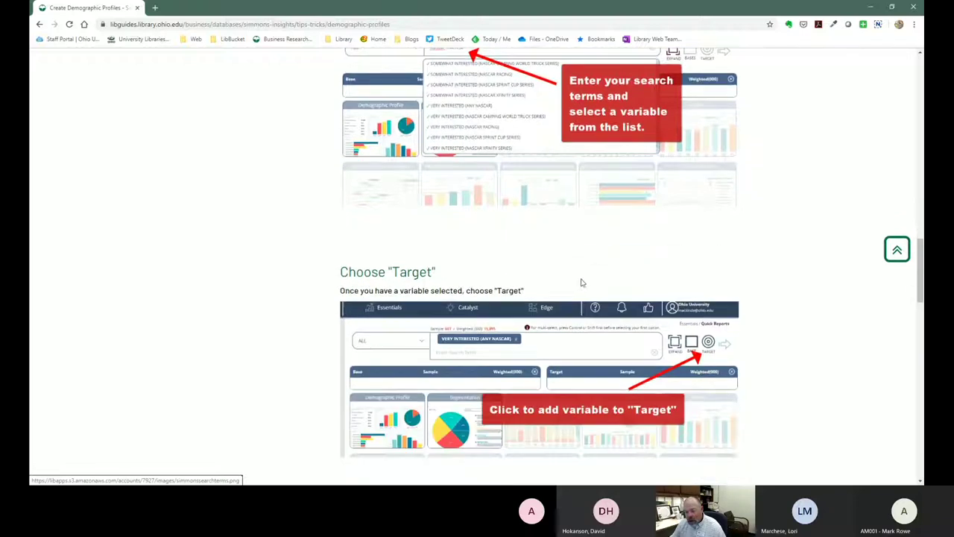
scroll(581, 291, up, 1)
scroll(581, 290, up, 15)
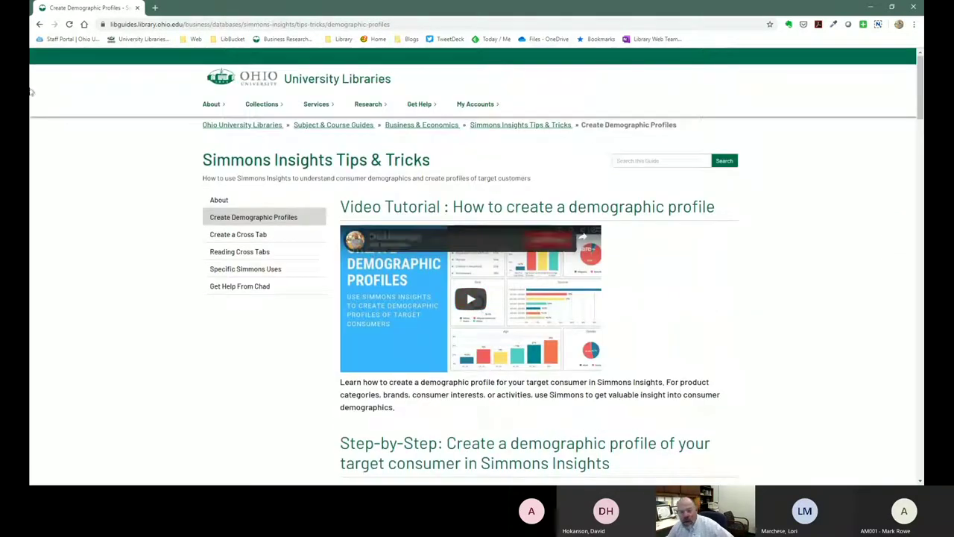
Return to the Supermarket and Grocery Stores Industry Guide and open its Local Market Info & Demand page.
click(40, 25)
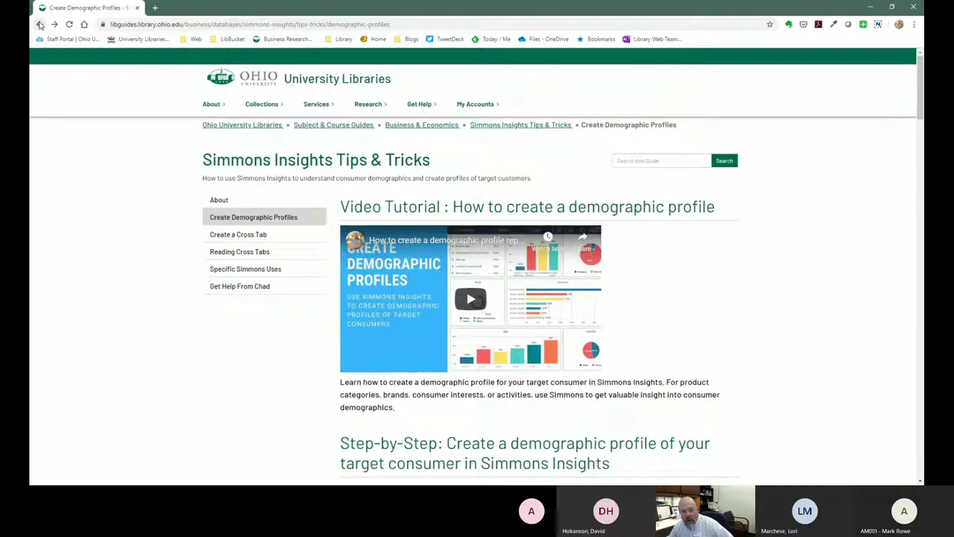
click(40, 24)
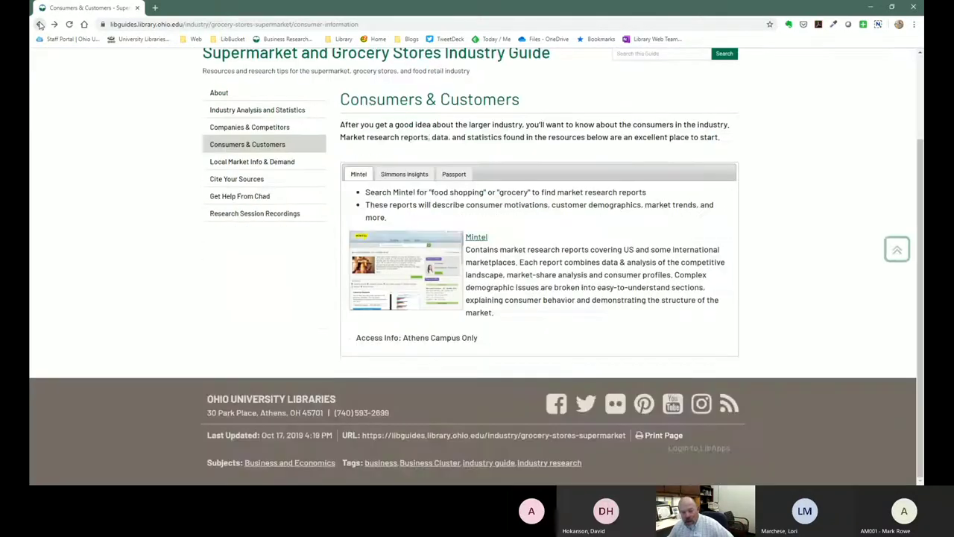
scroll(492, 254, up, 2)
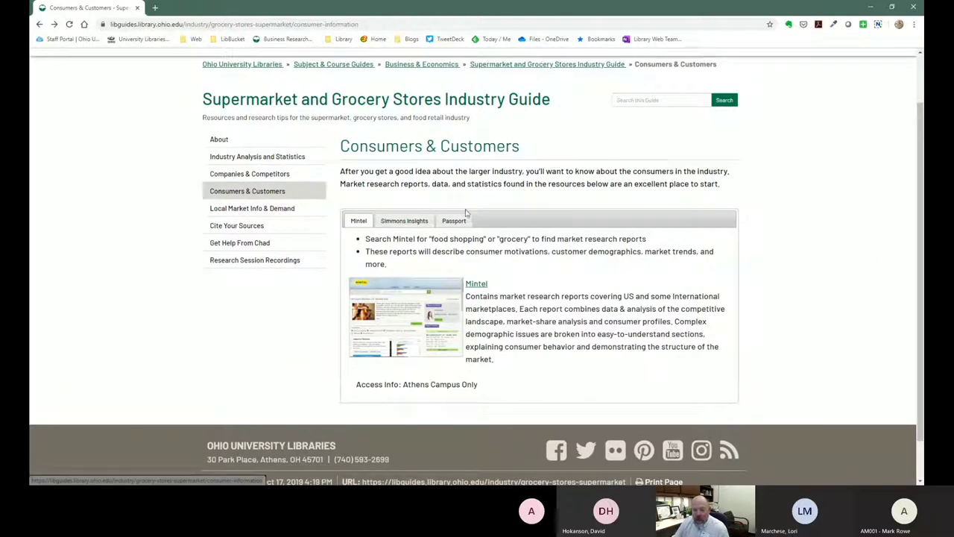
click(243, 209)
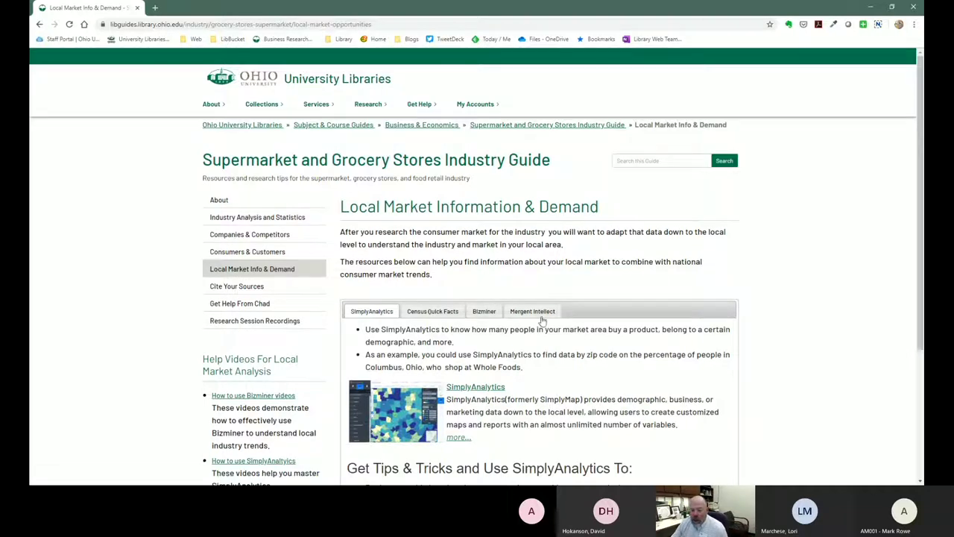
Open SimplyAnalytics from the local market resources and sign in with the prefilled account.
scroll(527, 329, down, 2)
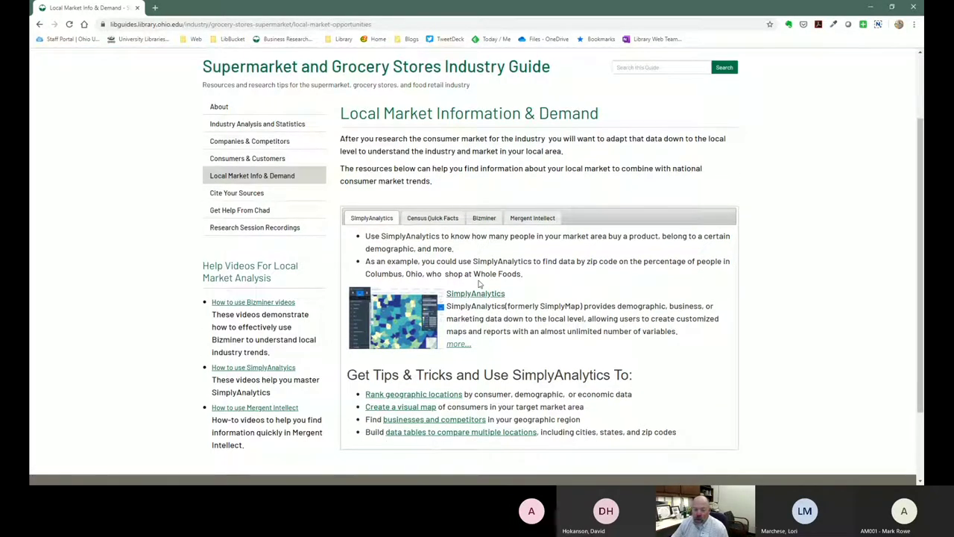
click(398, 316)
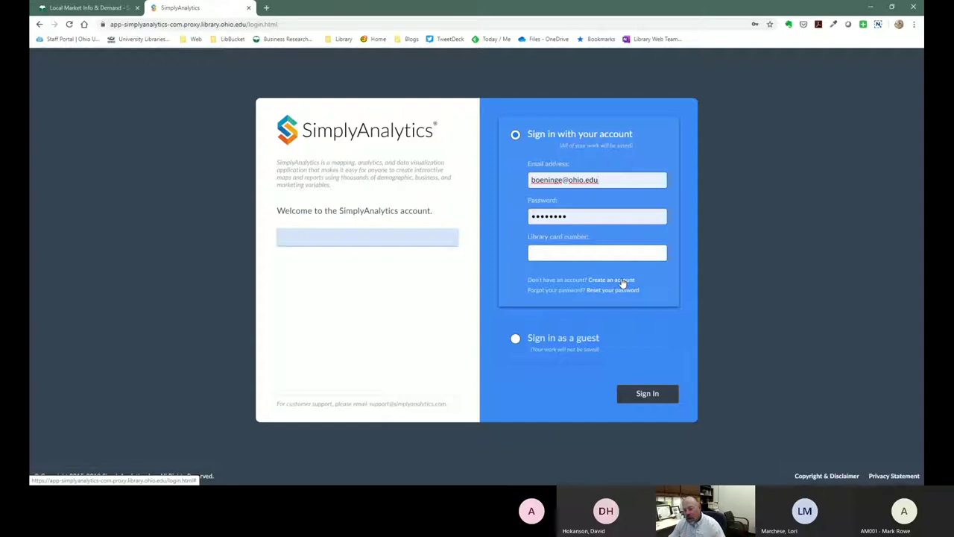
click(646, 395)
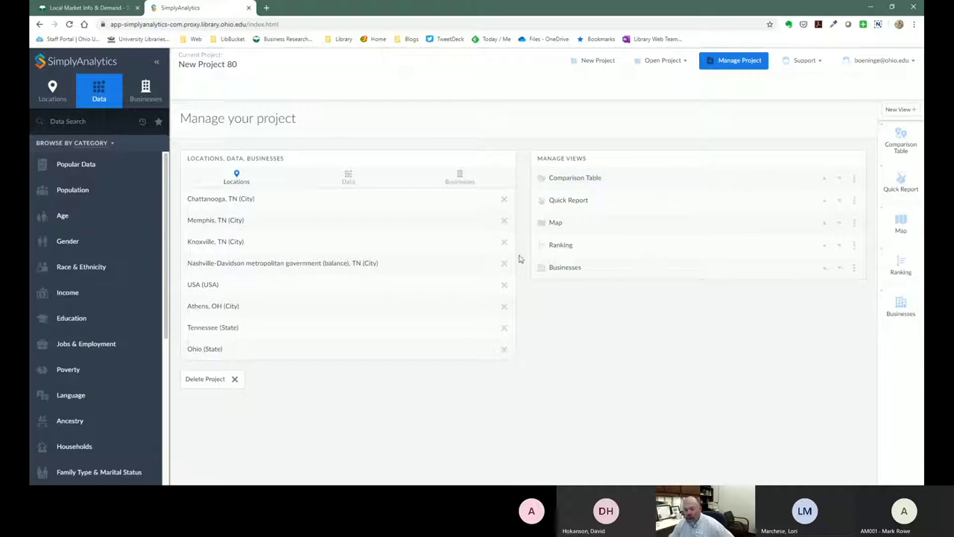
Start a new project with the locations Columbus, OH (City), 45701, Athens, OH (Zip Code) and Portland, OR (City).
click(590, 63)
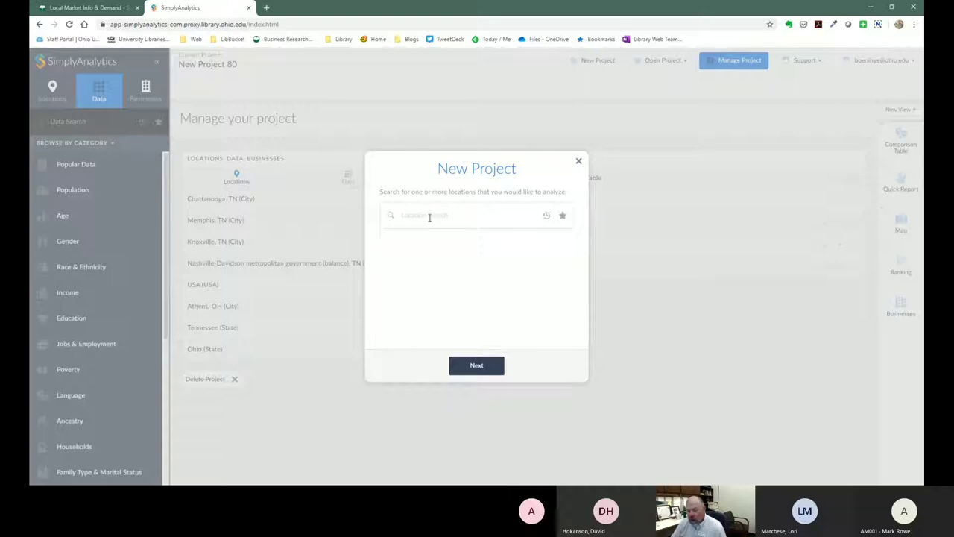
click(428, 214)
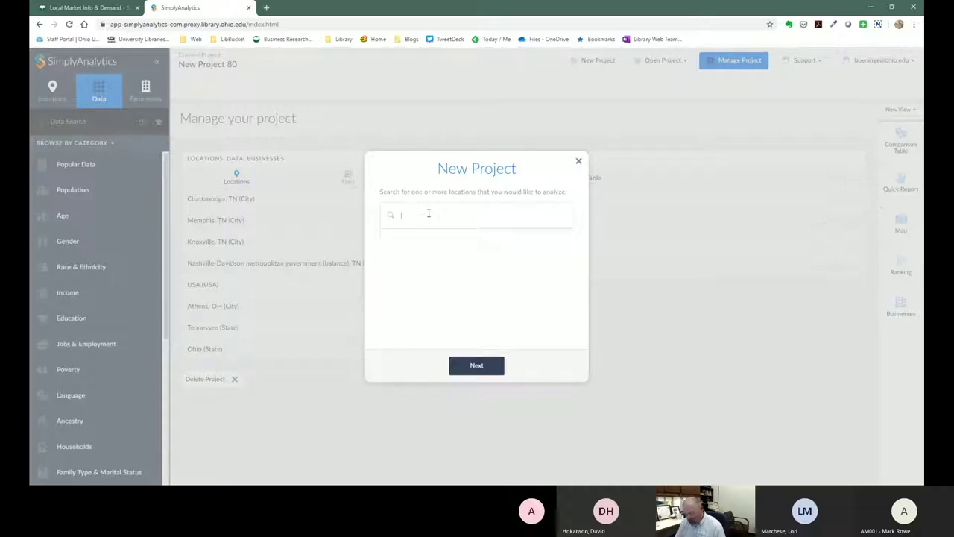
text(columbus)
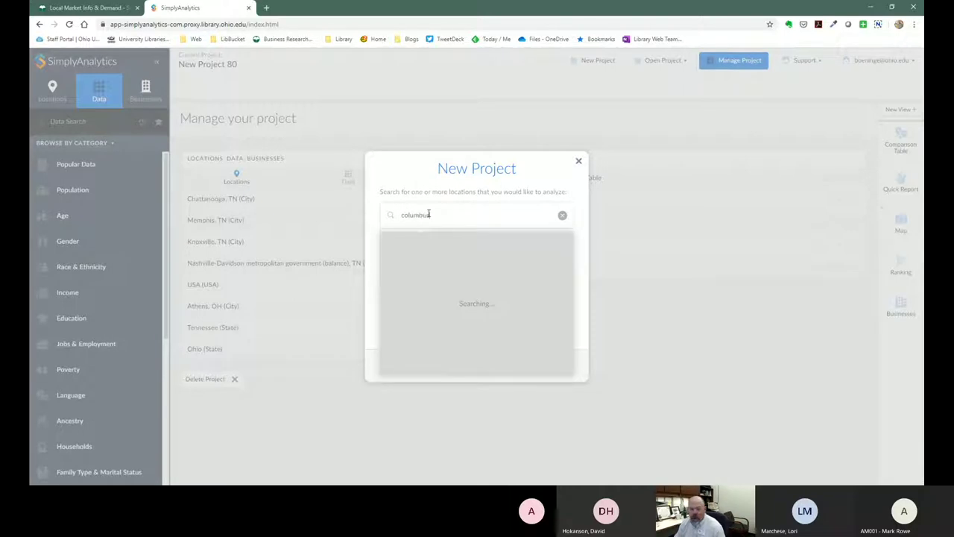
click(425, 242)
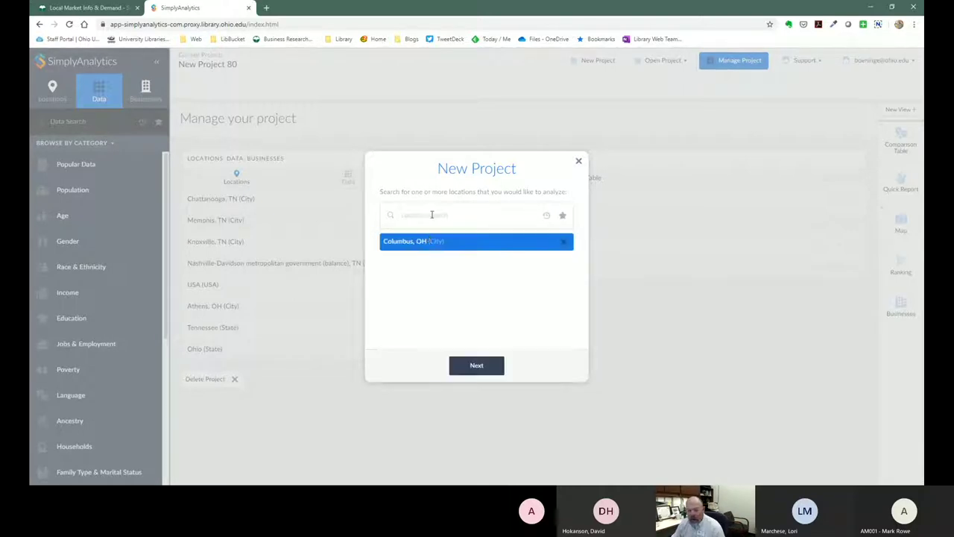
click(429, 211)
text(45701)
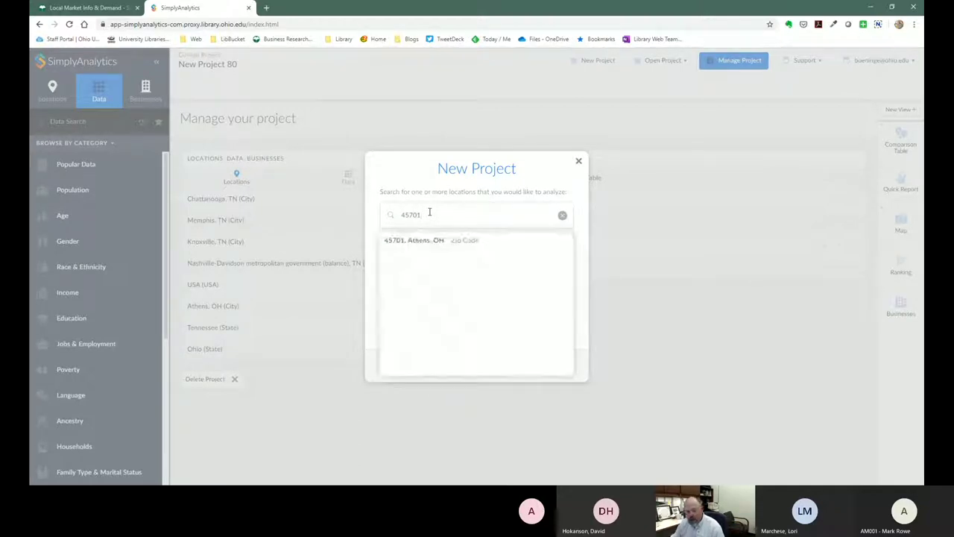
click(429, 241)
click(423, 211)
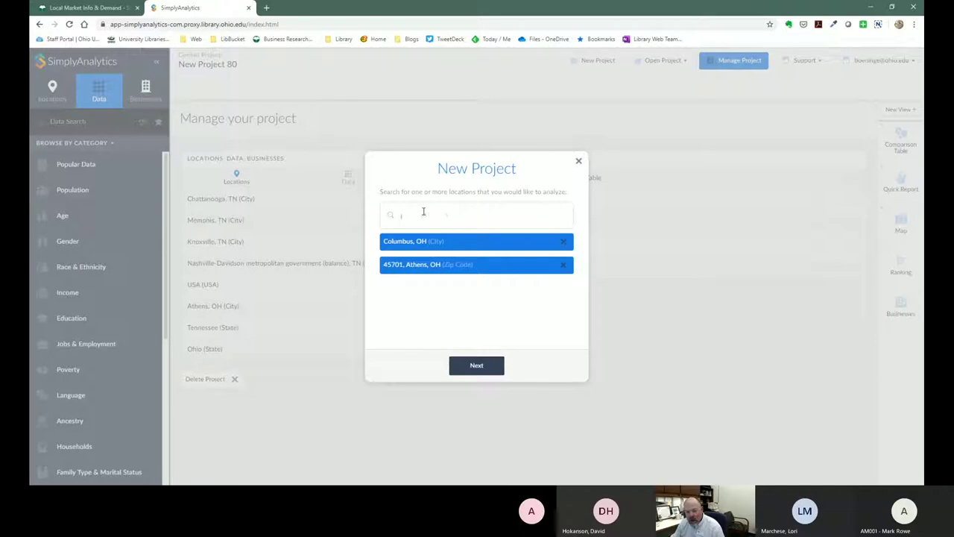
text(portland)
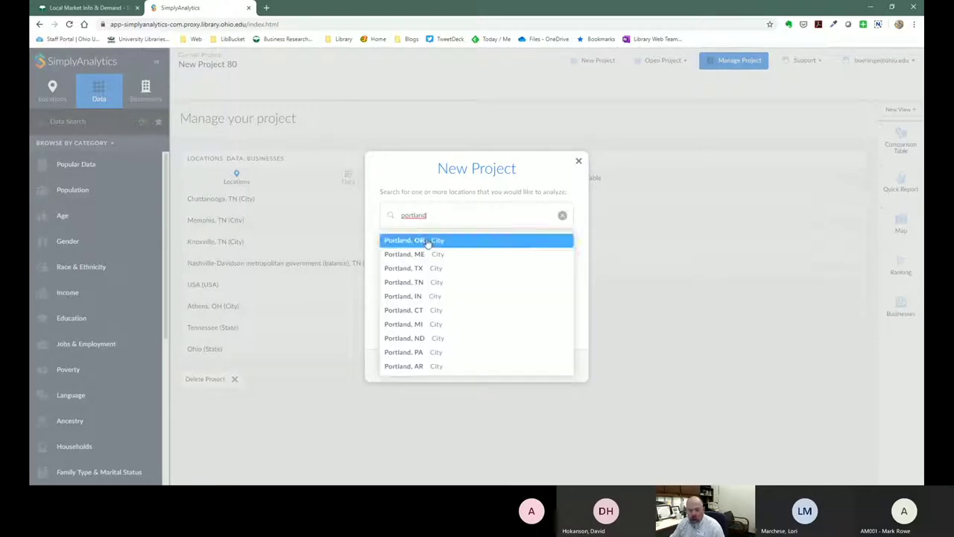
click(418, 241)
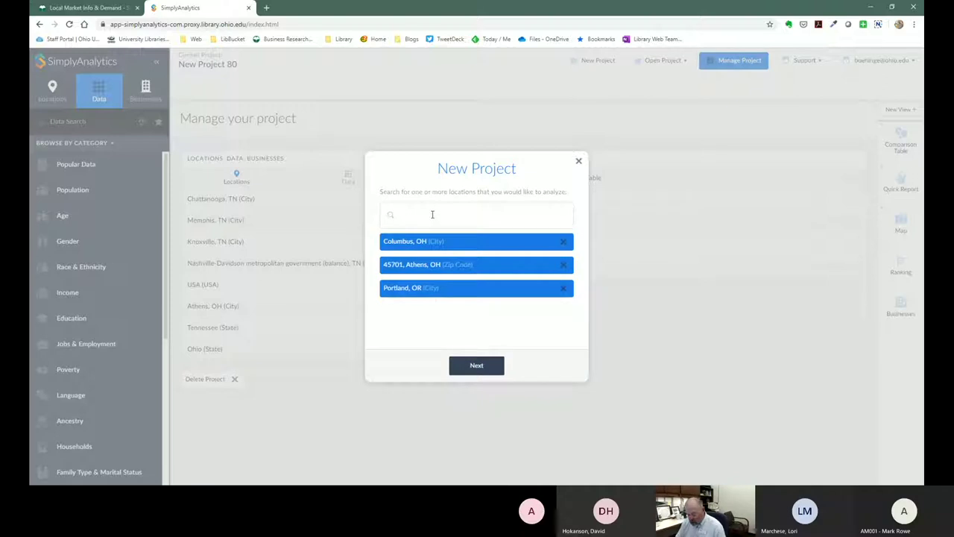
Add Hamilton County, TN (County) and Ohio (State) to the new project's locations.
text(tog)
key(BackSpace)
key(BackSpace)
key(BackSpace)
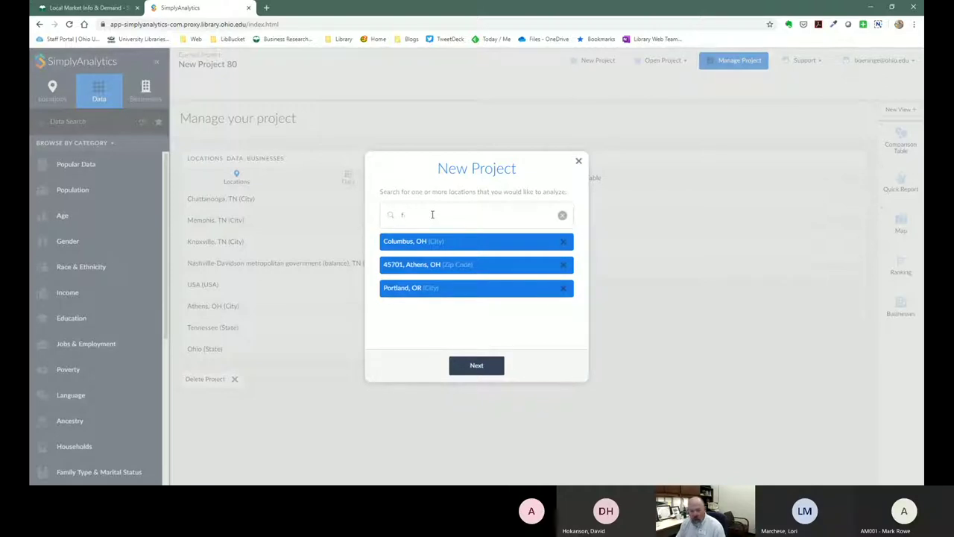
text(hamilton)
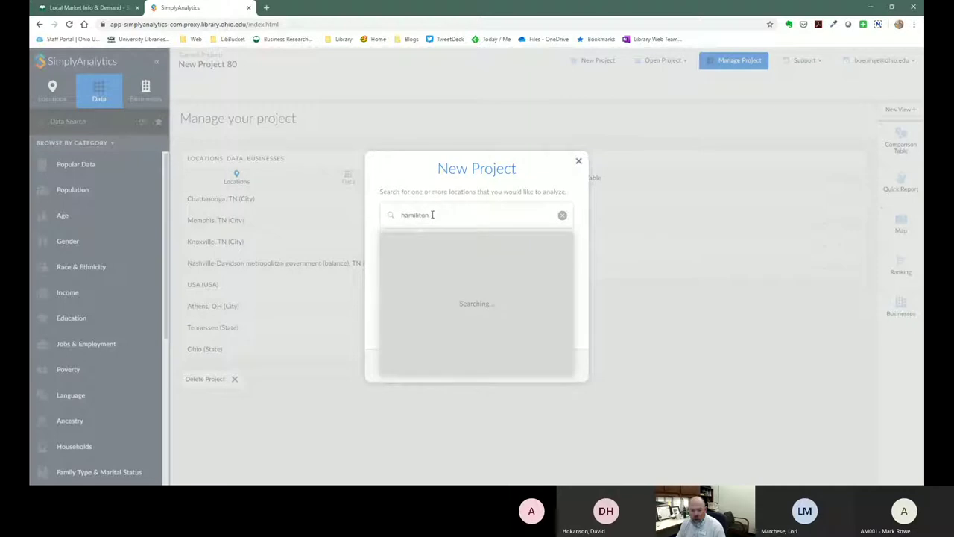
key(BackSpace)
key(BackSpace)
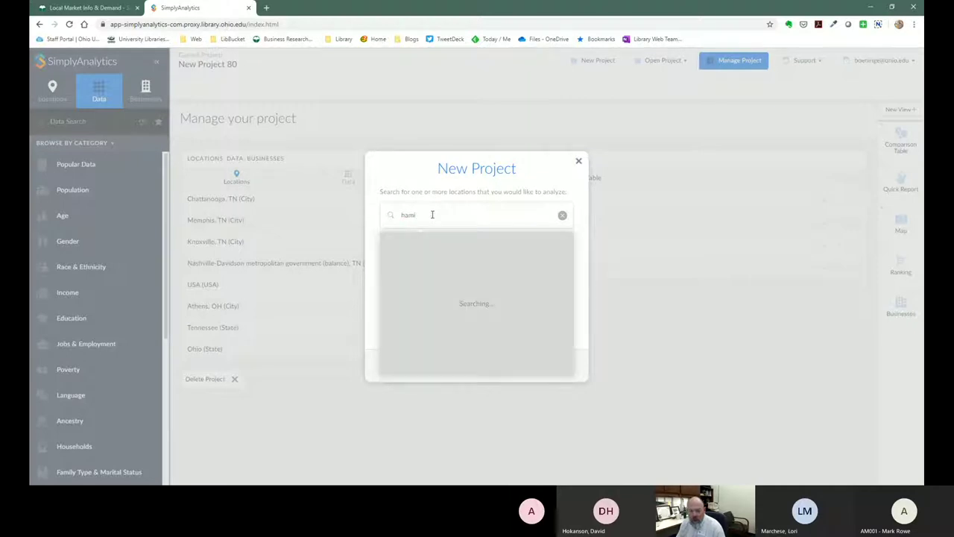
text(lton)
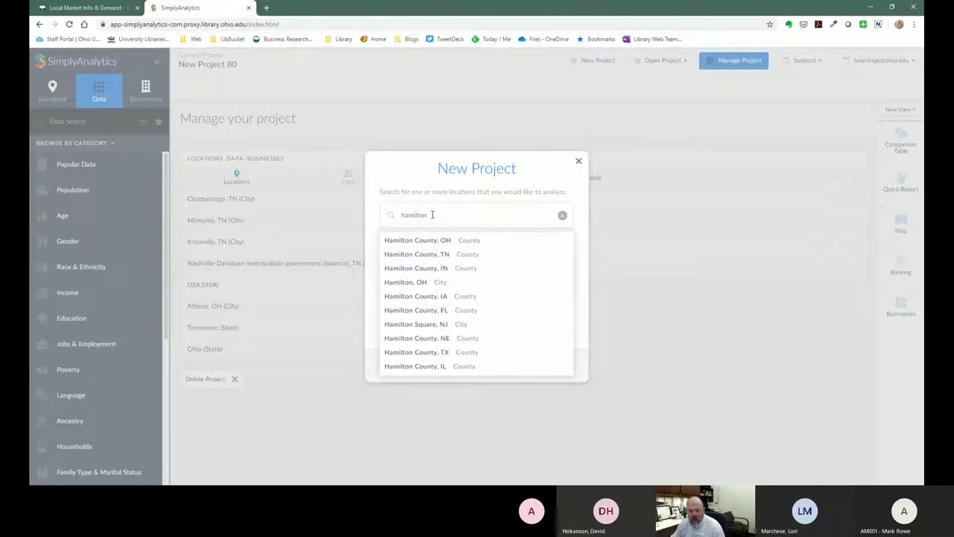
click(432, 257)
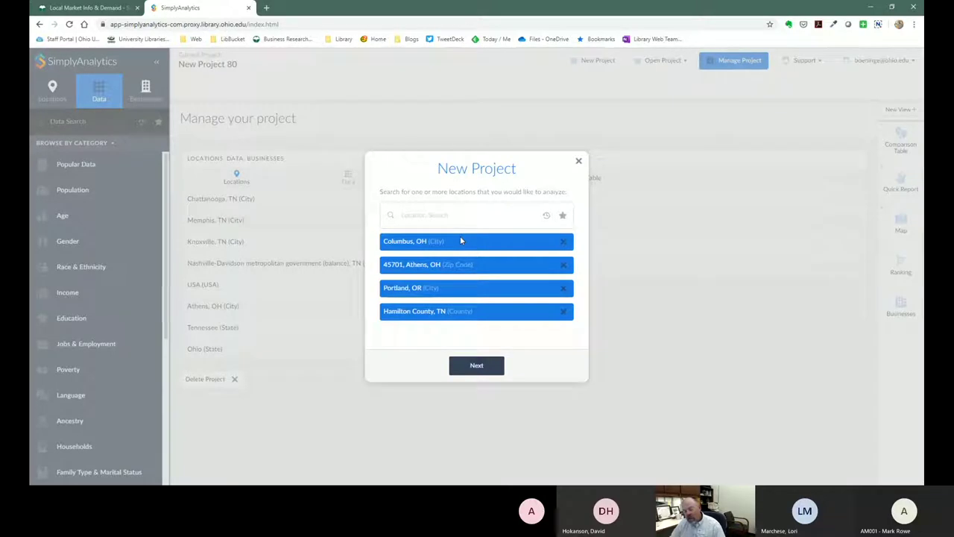
click(405, 213)
text(ohio)
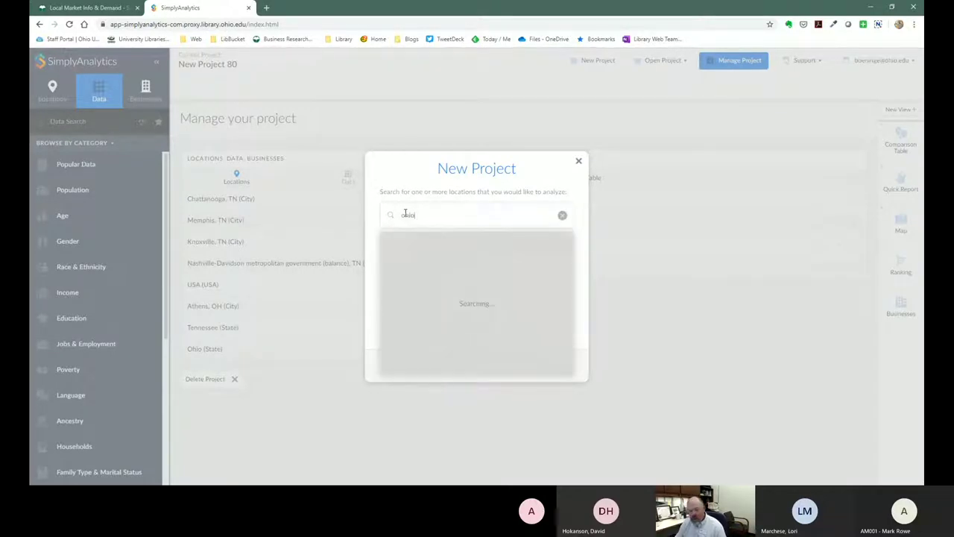
click(392, 240)
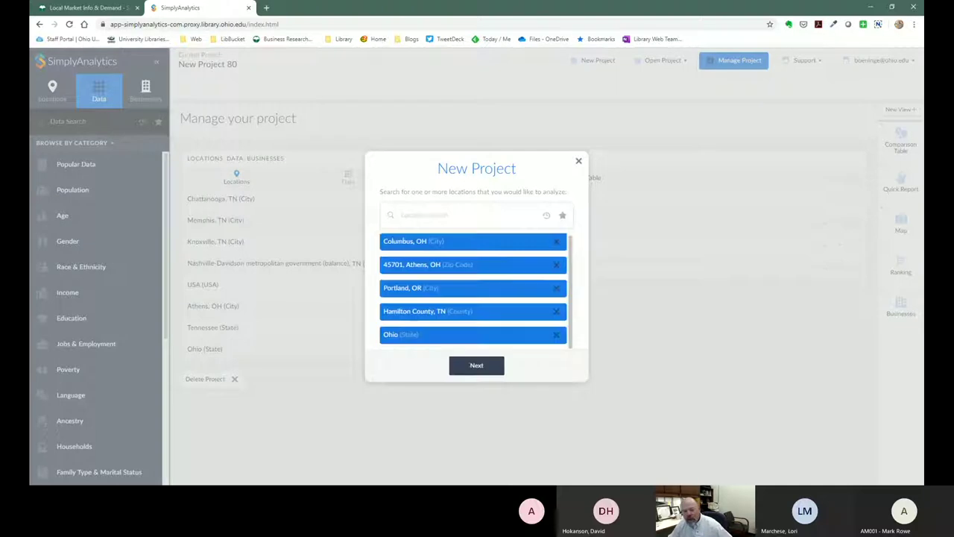
Select the $100,000-and-over income, # Households and 65-and-older seed variables, deselect housing built 1939 or earlier, and create the project.
click(473, 365)
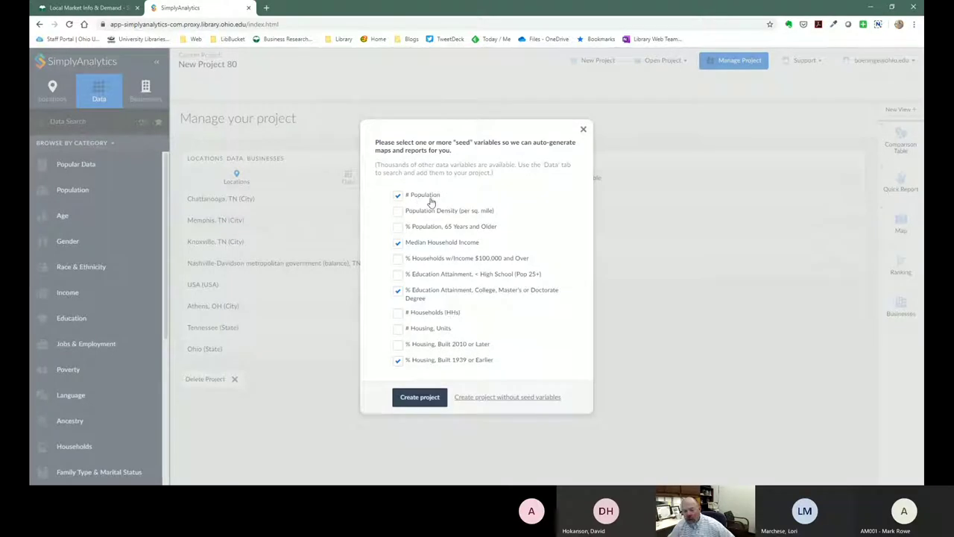
click(399, 259)
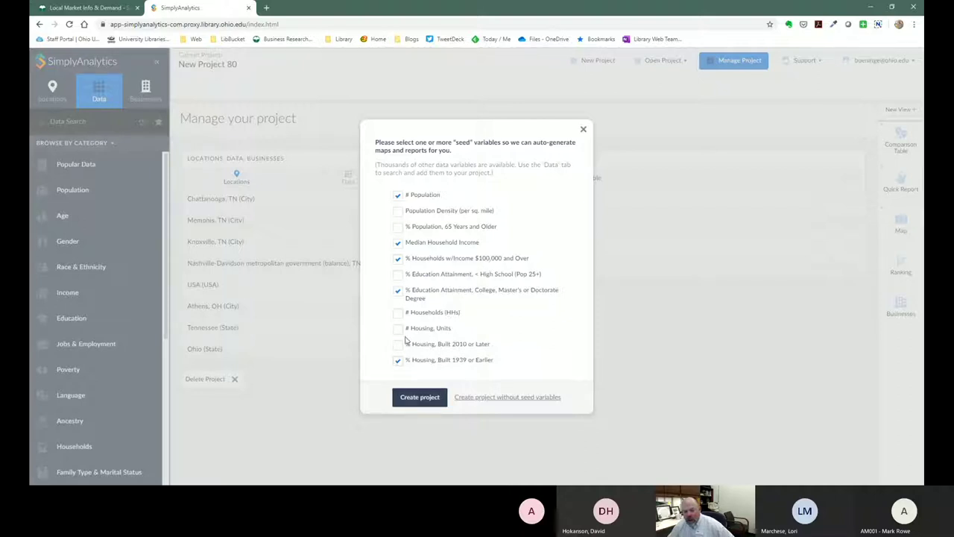
click(398, 313)
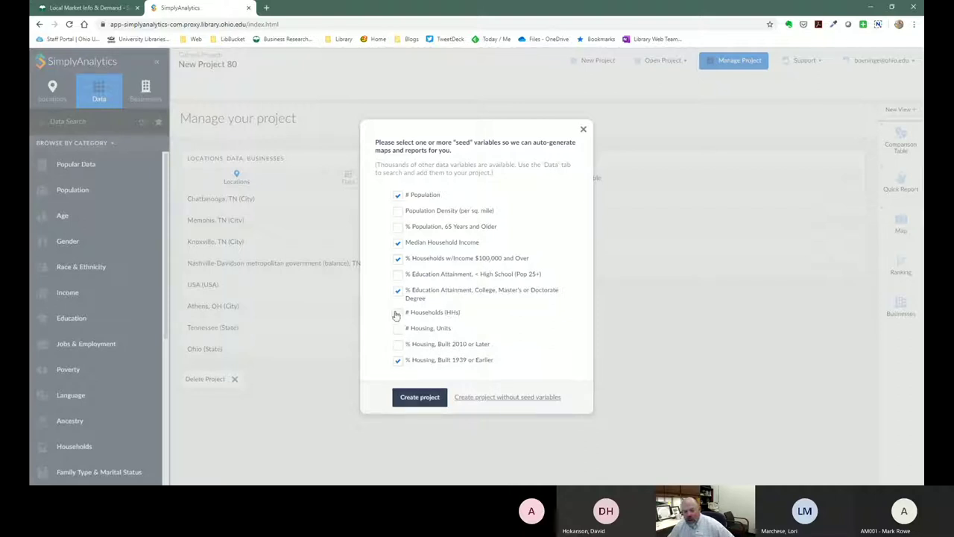
click(398, 362)
click(398, 227)
click(418, 399)
click(413, 400)
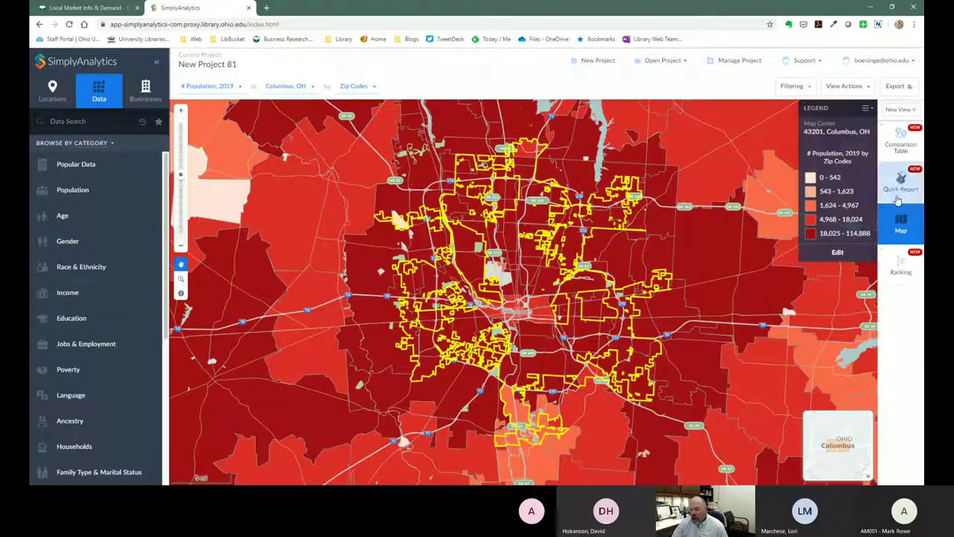
Open the Demographic Overview quick report for the project locations and check its export options without exporting.
click(898, 190)
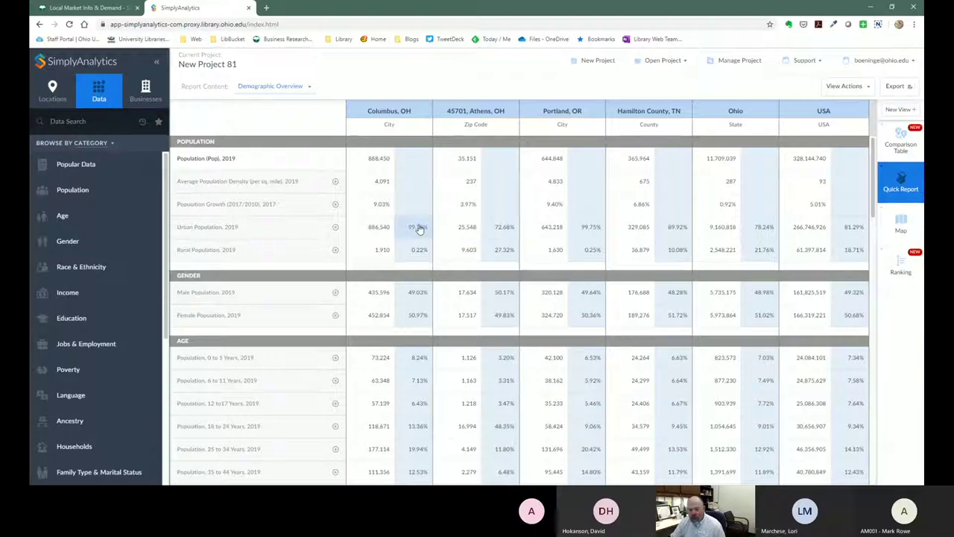
click(909, 88)
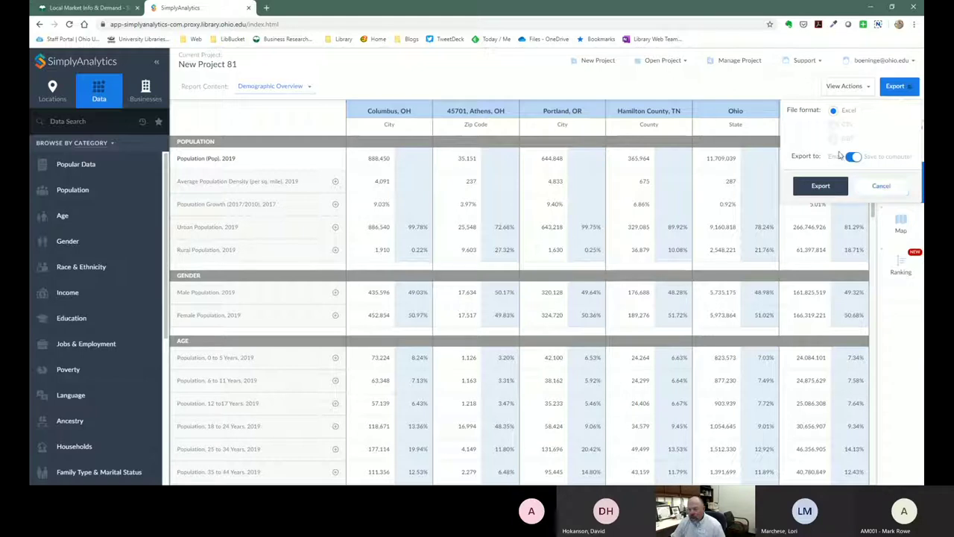
click(880, 186)
Add the Population, 18 to 24 Years, 2019 variable from the report's age section to the project.
scroll(415, 253, down, 2)
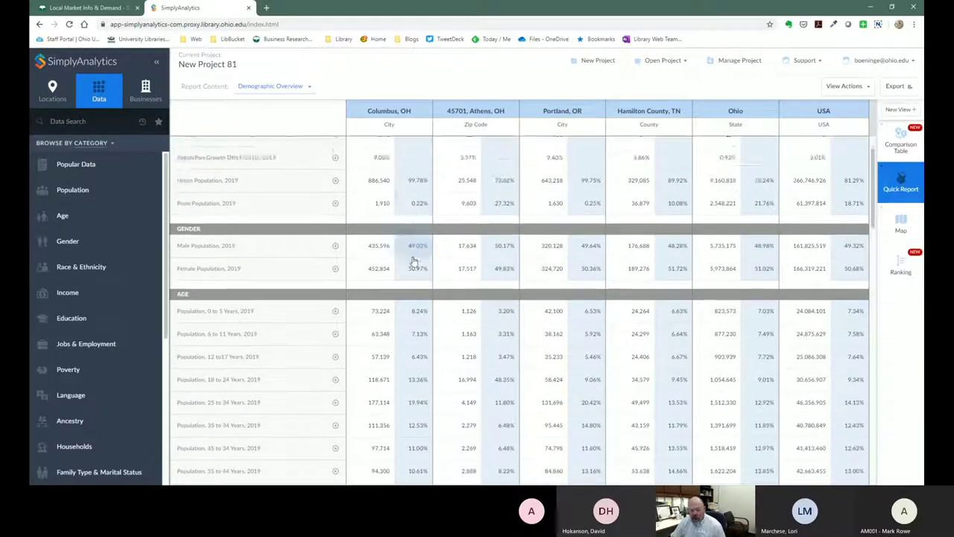
scroll(414, 261, down, 3)
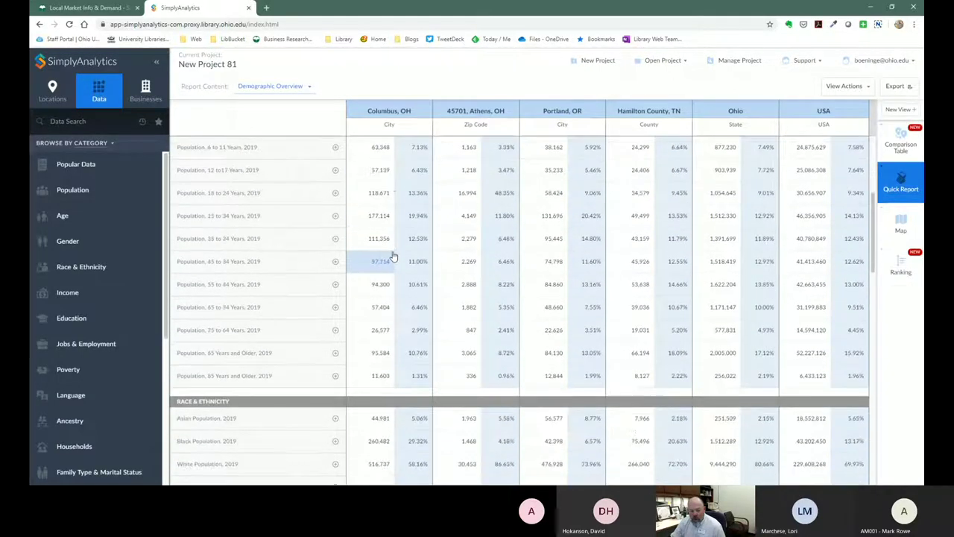
click(336, 194)
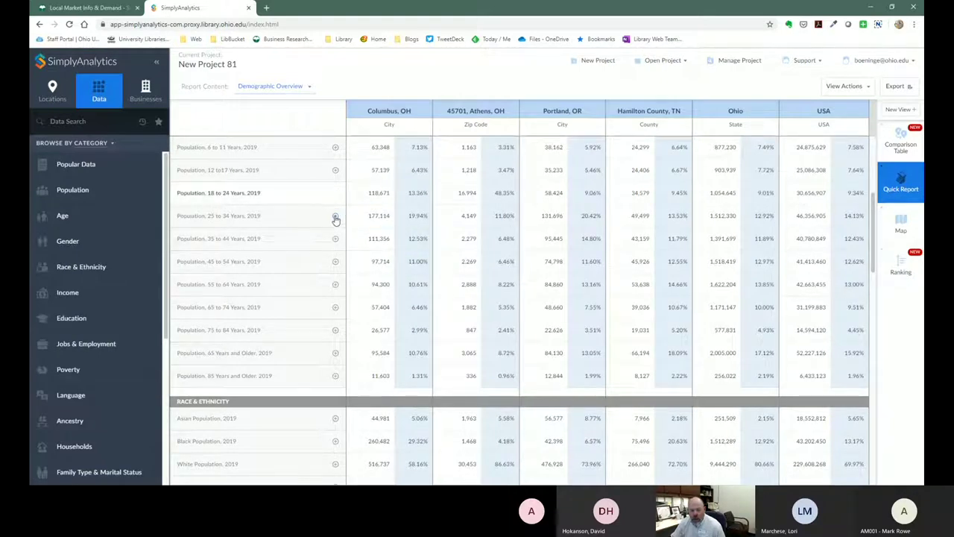
Add the Population, 25 to 34 Years and the $200,000-and-over and $100,000-and-over household income variables for 2019 to the project.
click(335, 216)
scroll(302, 243, down, 3)
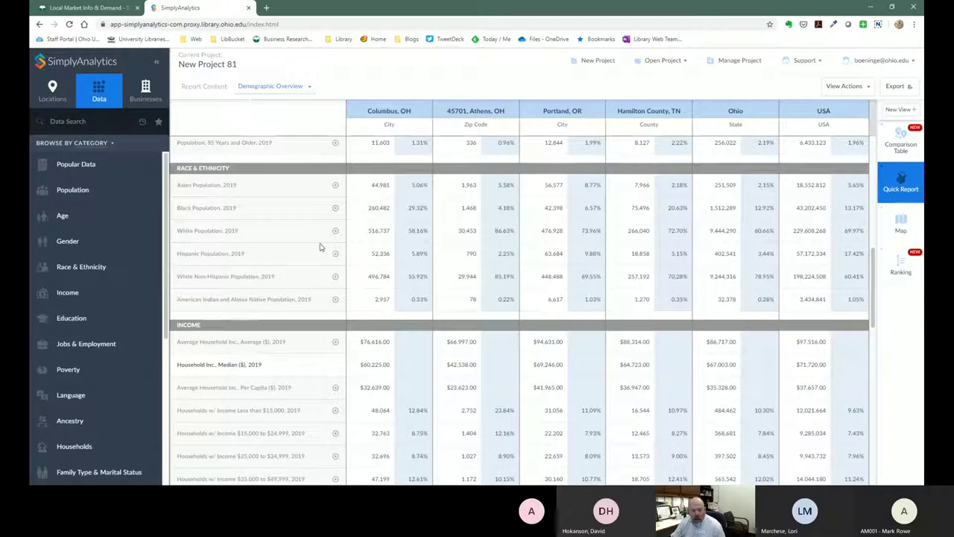
scroll(280, 241, down, 3)
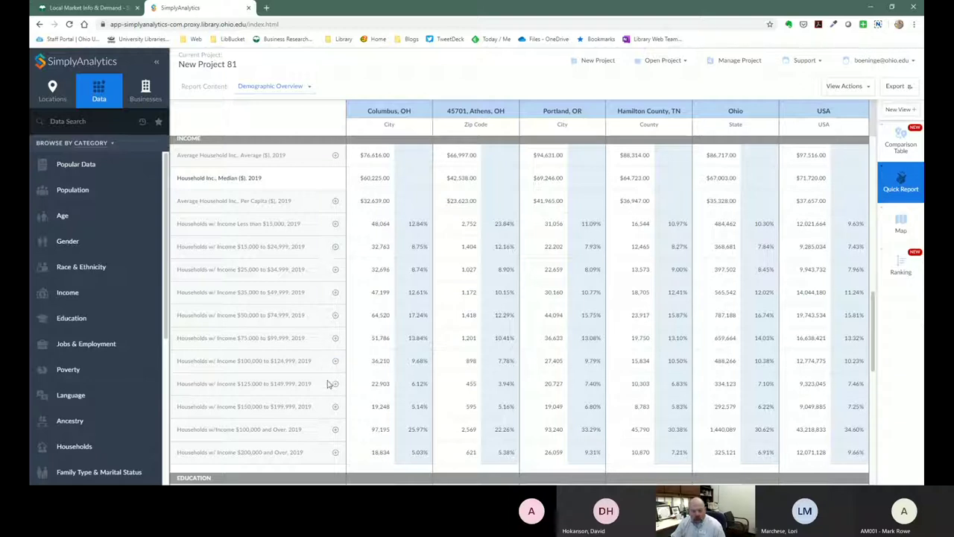
scroll(332, 395, down, 1)
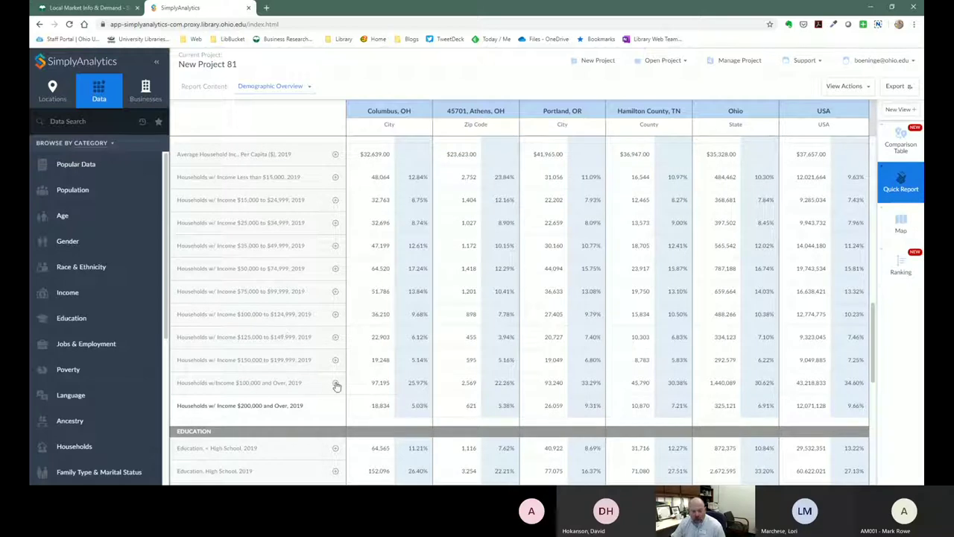
click(335, 384)
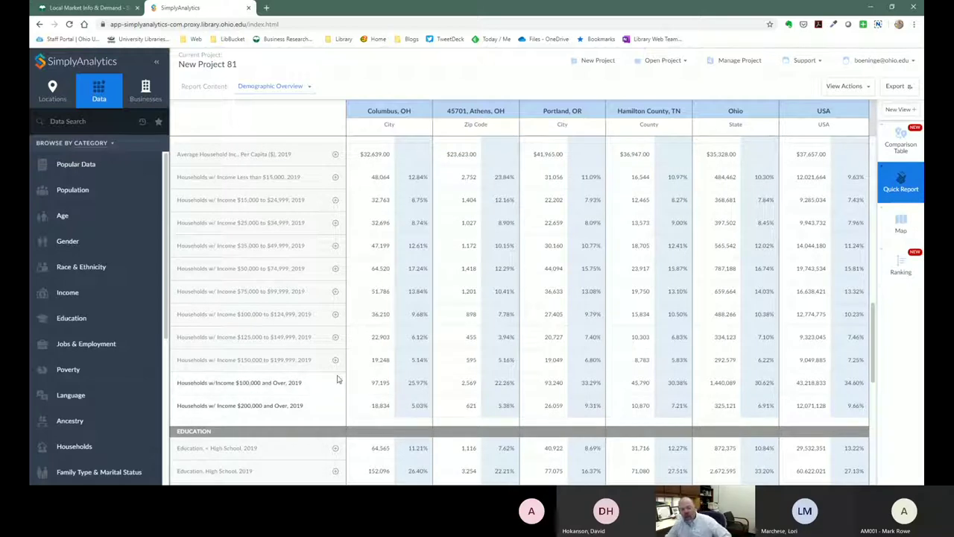
Add the Education Attainment, Bachelor's Degree, 2019 variable to the project and look through the report's language and housing sections.
scroll(313, 295, down, 1)
scroll(315, 292, down, 2)
scroll(315, 292, down, 2)
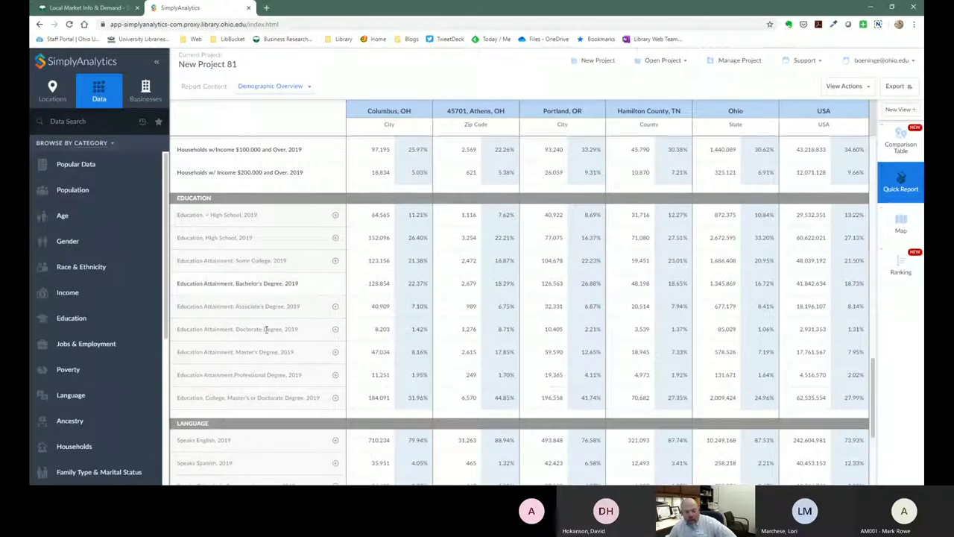
scroll(294, 317, down, 4)
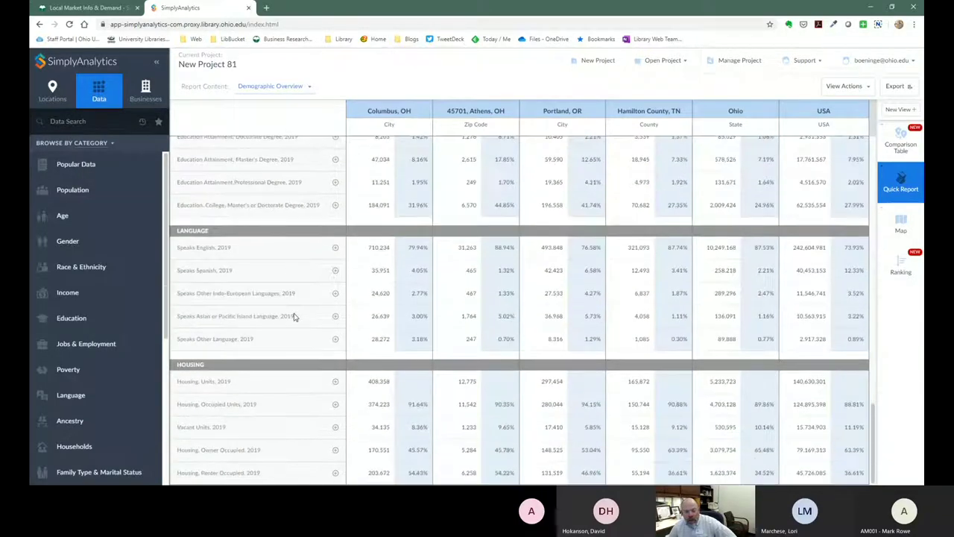
scroll(298, 321, up, 20)
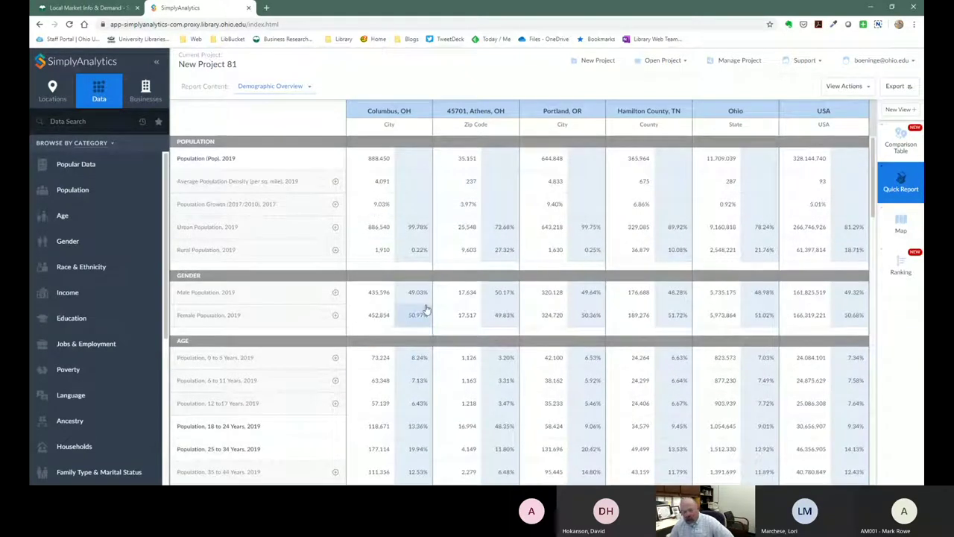
Edit the comparison table's data to include # and % Population Aged 18 to 24 Years and exclude % Population, 65 Years and Older.
click(903, 145)
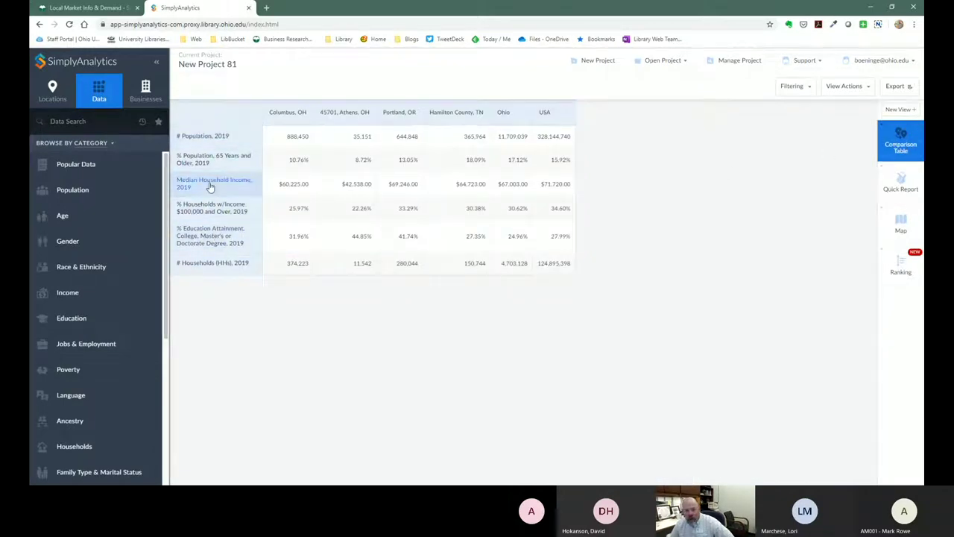
click(850, 87)
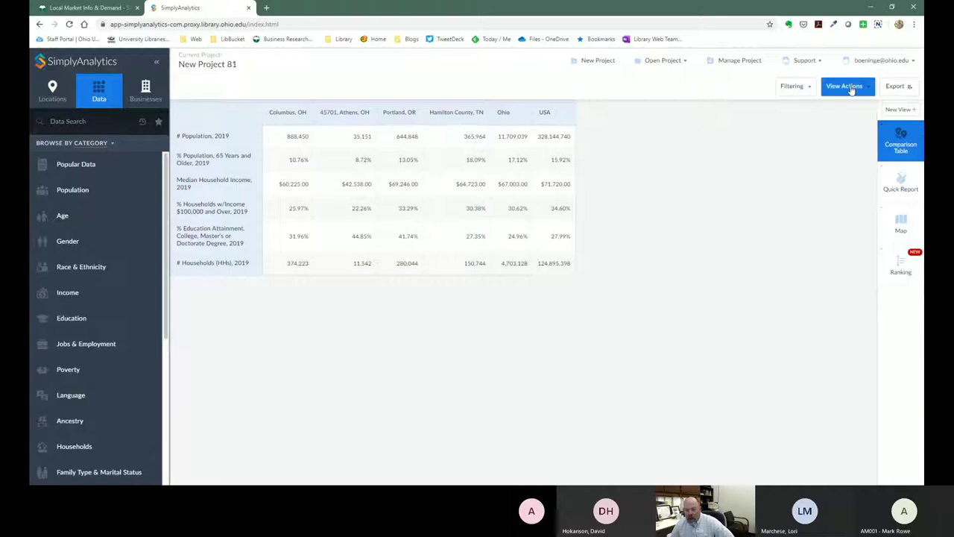
click(840, 112)
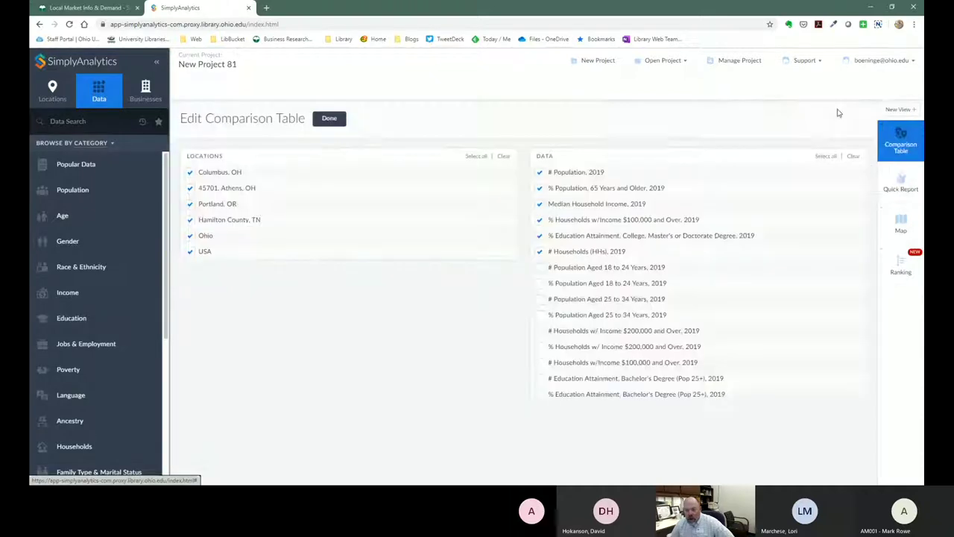
click(539, 267)
click(540, 283)
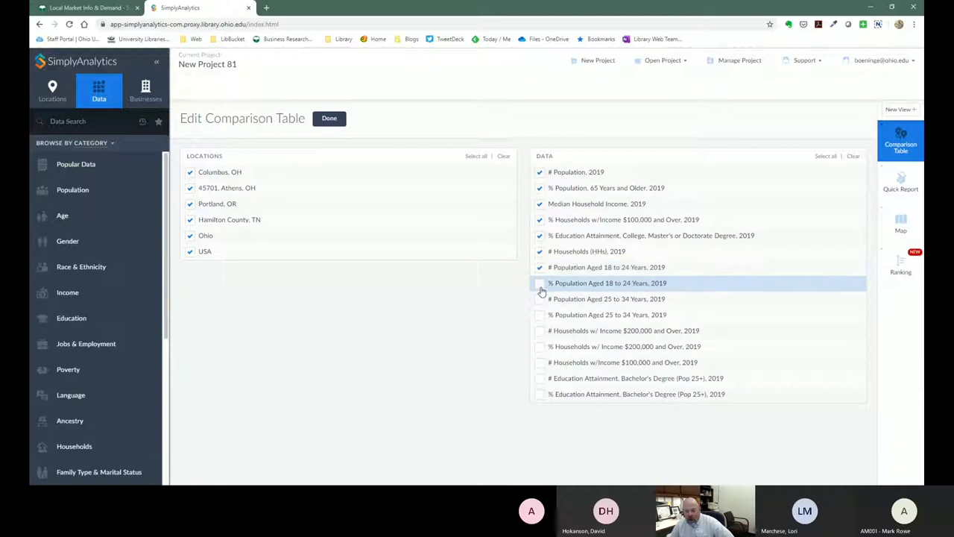
click(541, 188)
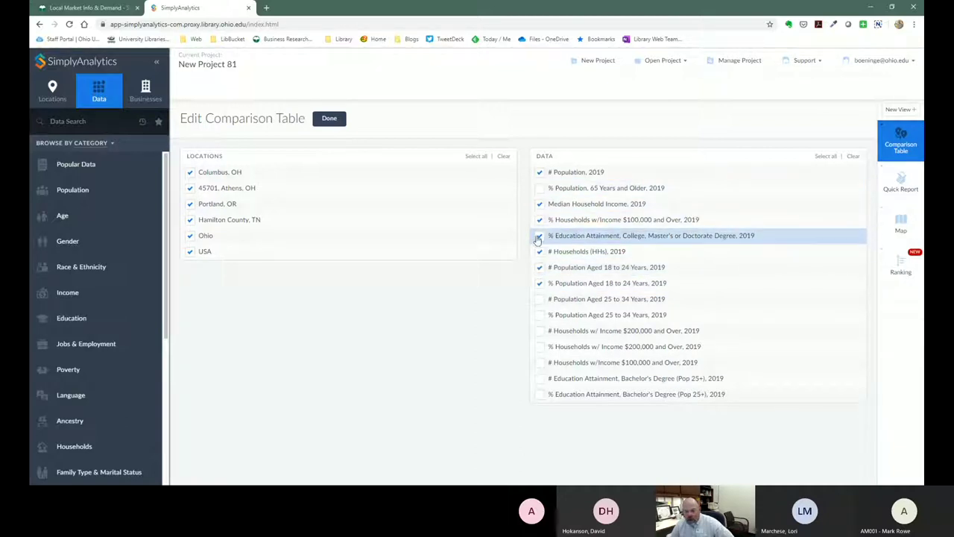
click(540, 236)
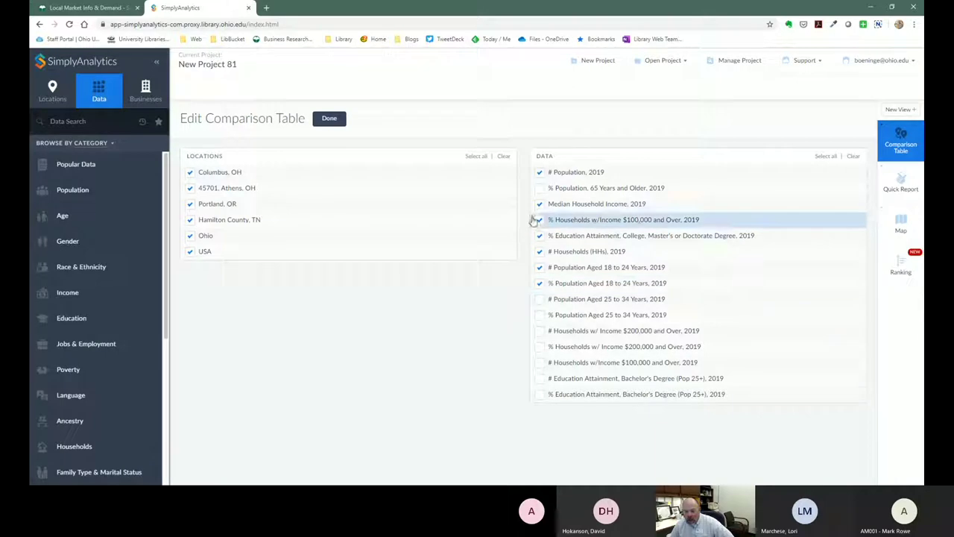
Include % Bachelor's Degree and # and % Households w/ Income $200,000 and Over in the comparison table, and finish editing.
click(540, 394)
click(540, 331)
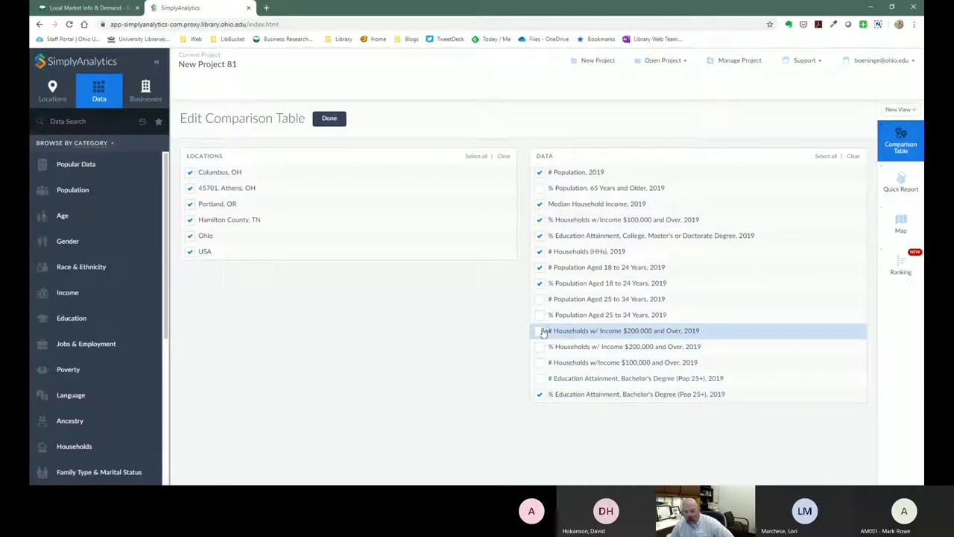
click(539, 347)
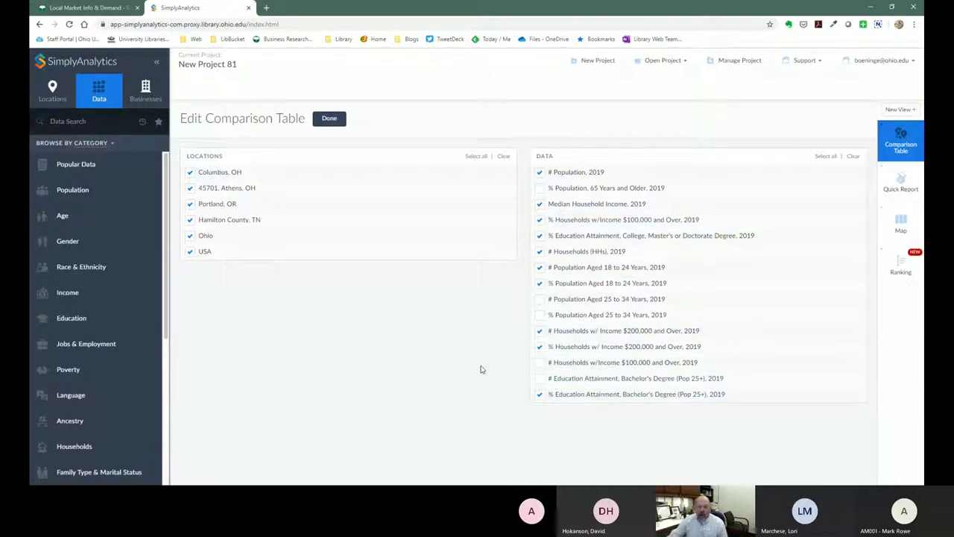
click(330, 121)
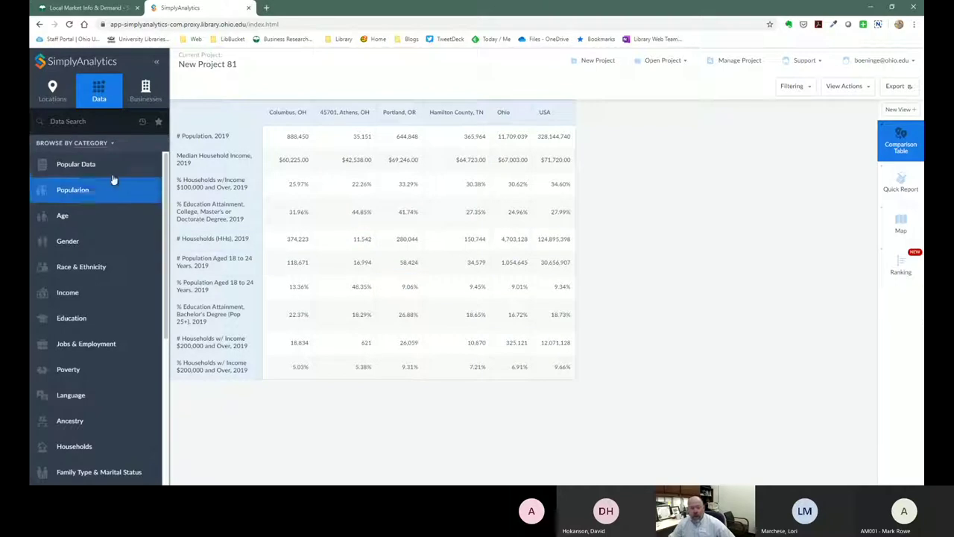
Search the data for "organic food" and add the # and % "Agree a lot" variables for looking for organic/natural food.
click(69, 121)
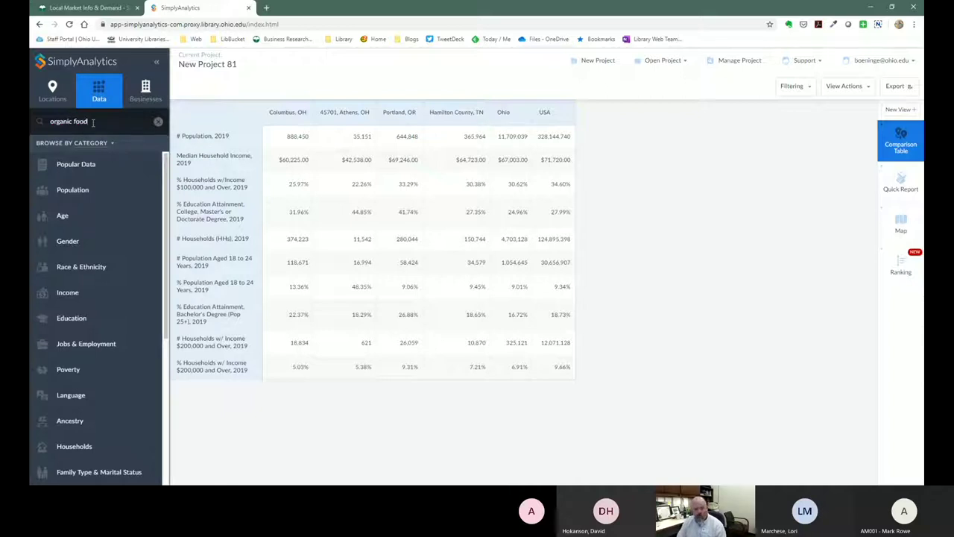
key(Return)
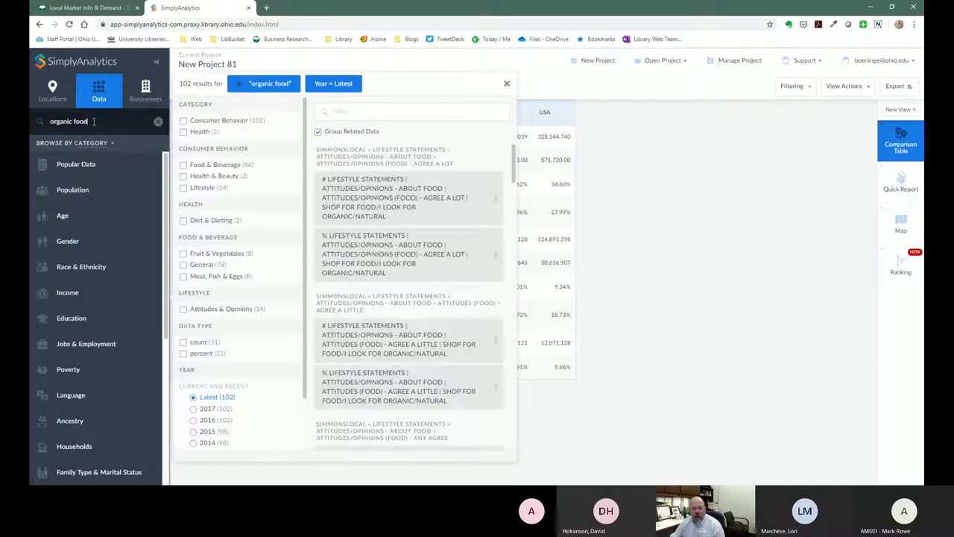
click(373, 256)
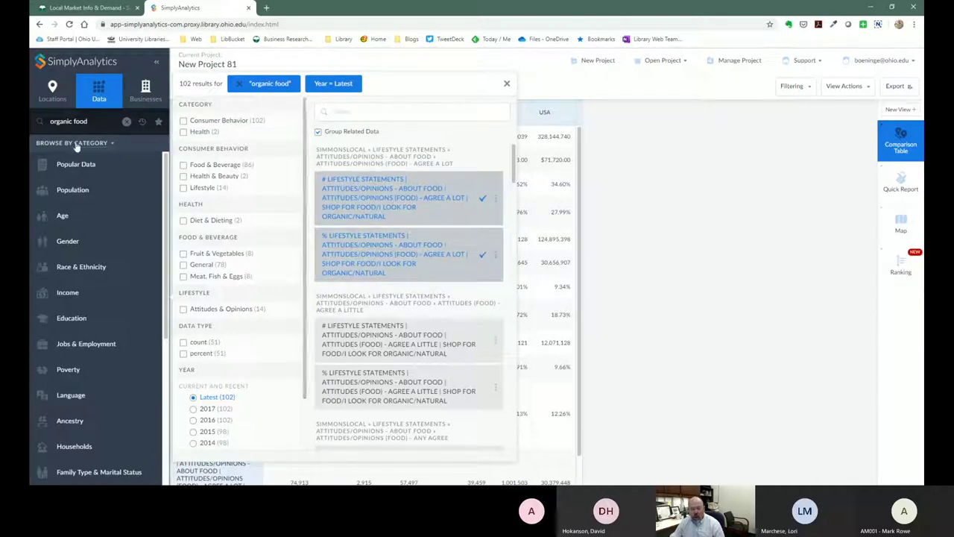
Search the data for "whole foods", add the % and # Whole Foods shopped-last-4-weeks variables, and review them in the comparison table.
click(127, 121)
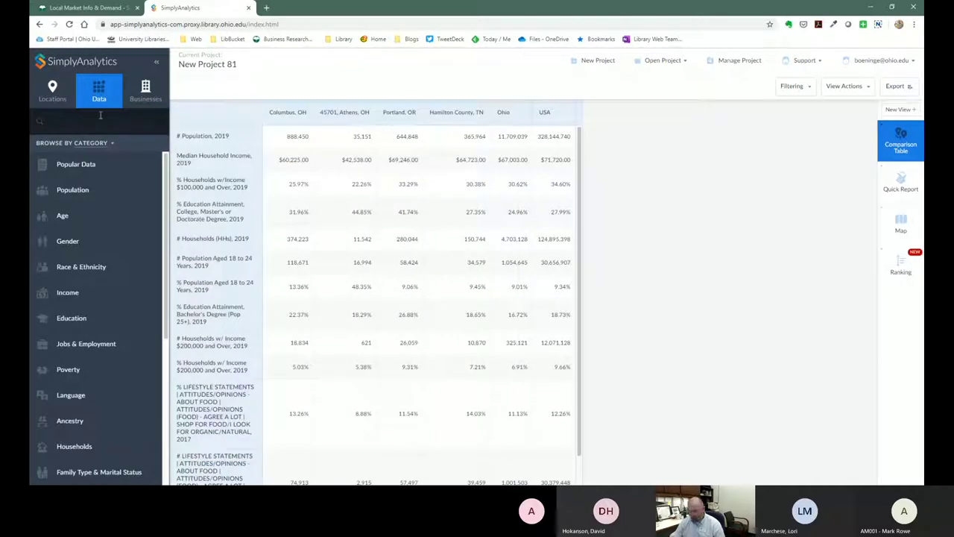
text(whole foods)
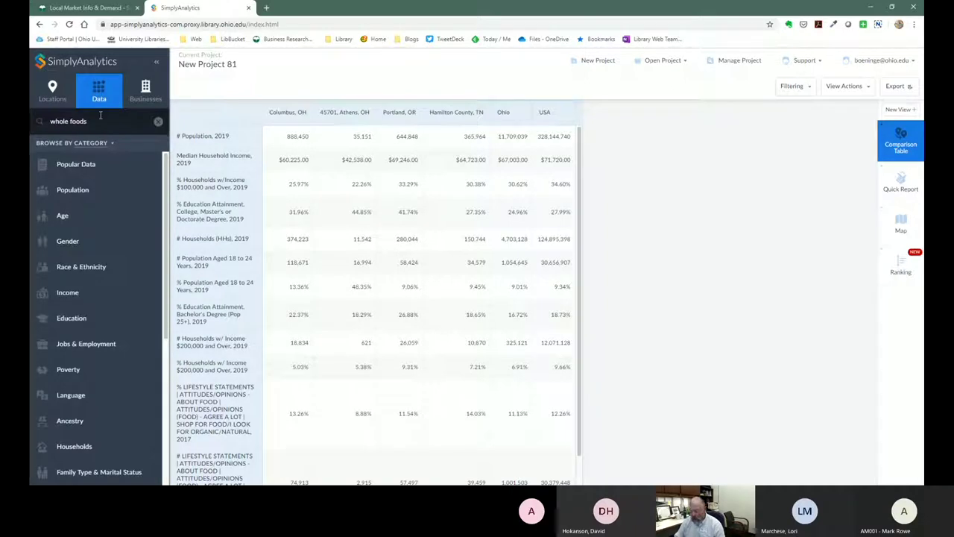
key(Return)
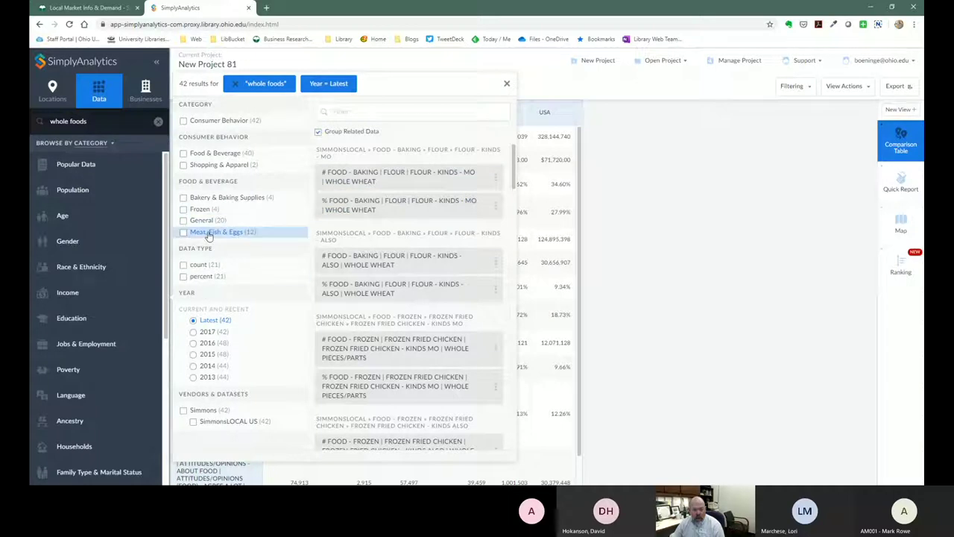
scroll(410, 276, down, 5)
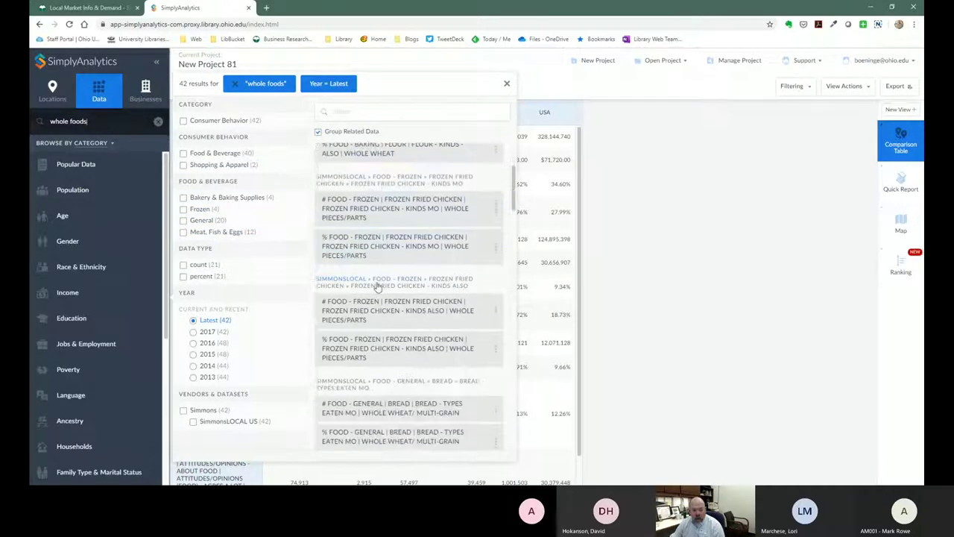
scroll(379, 286, down, 5)
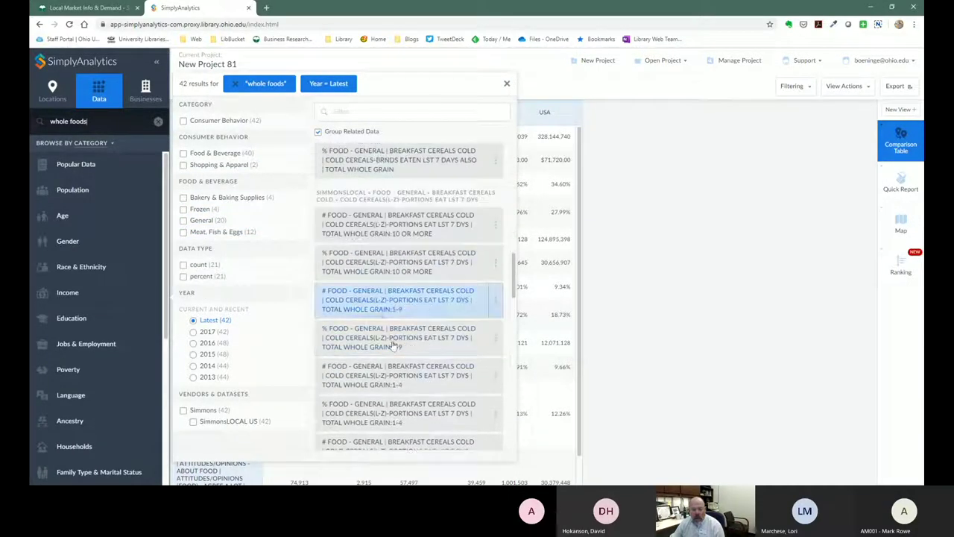
scroll(378, 322, down, 10)
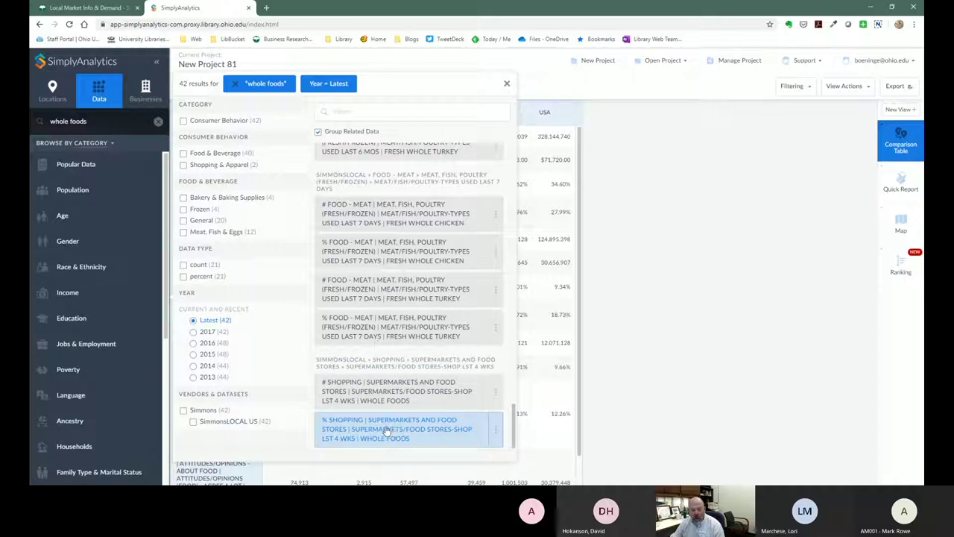
click(387, 431)
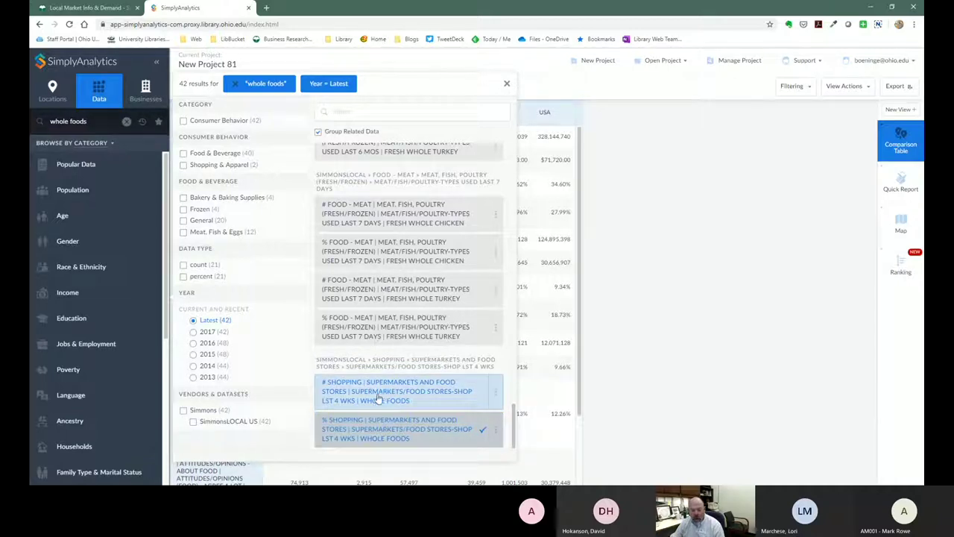
click(387, 395)
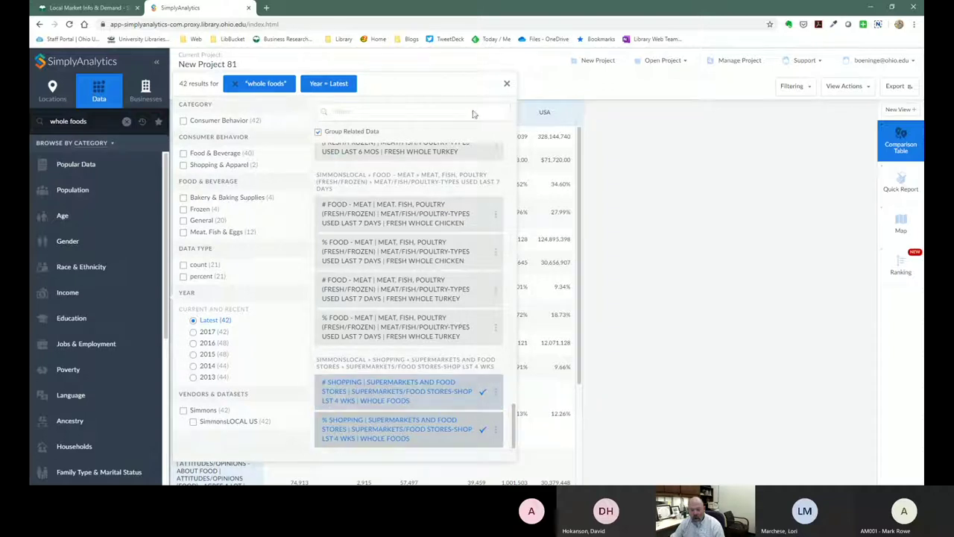
click(507, 85)
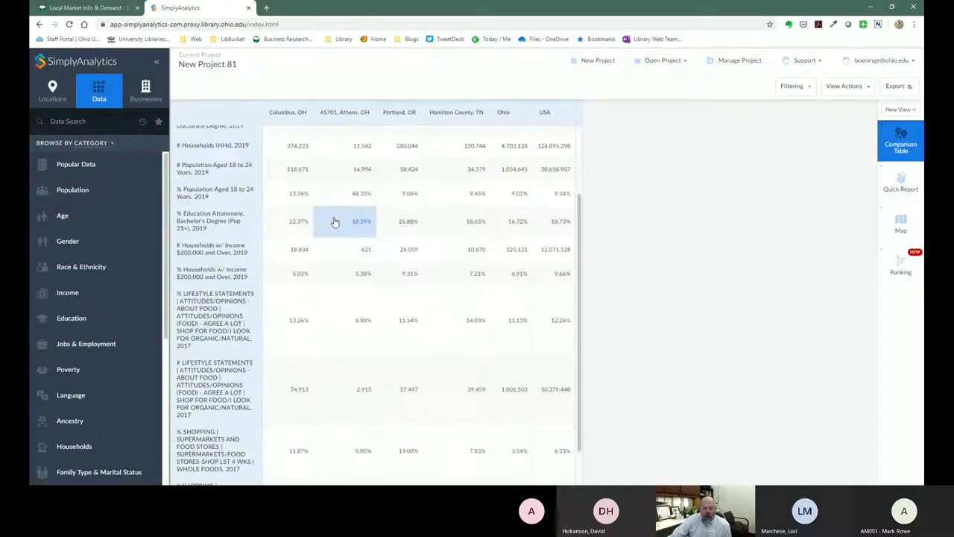
scroll(332, 220, down, 1)
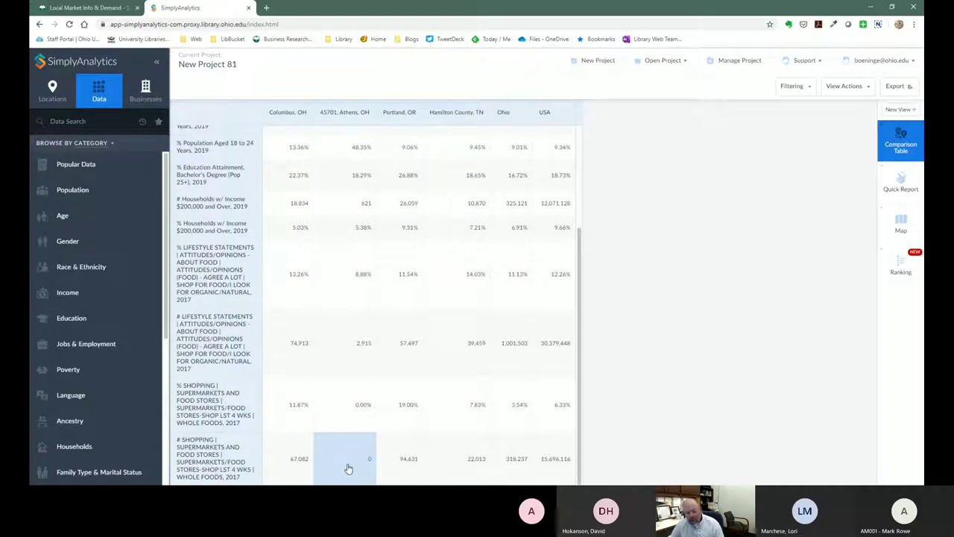
scroll(342, 456, up, 4)
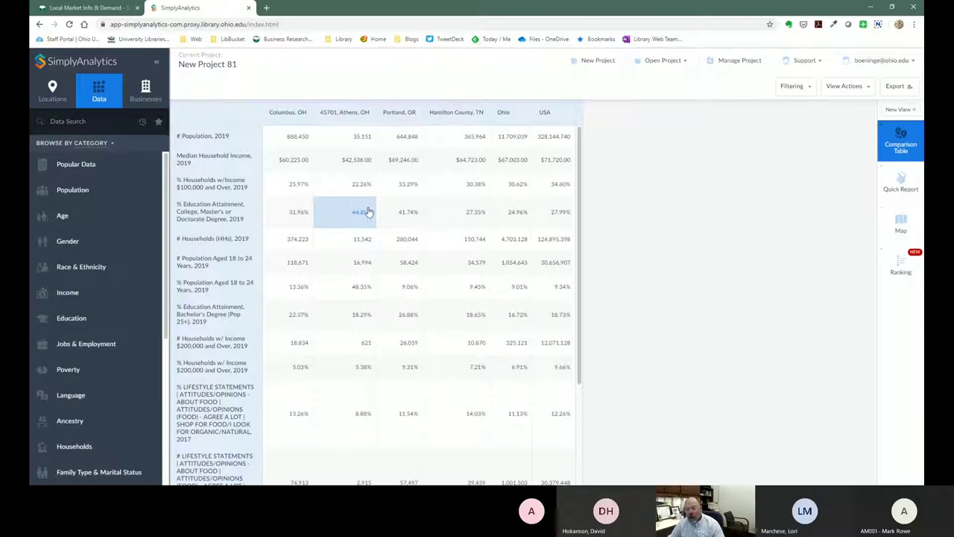
Open the ranking view and set it to rank the top 100 cities in Ohio.
click(901, 268)
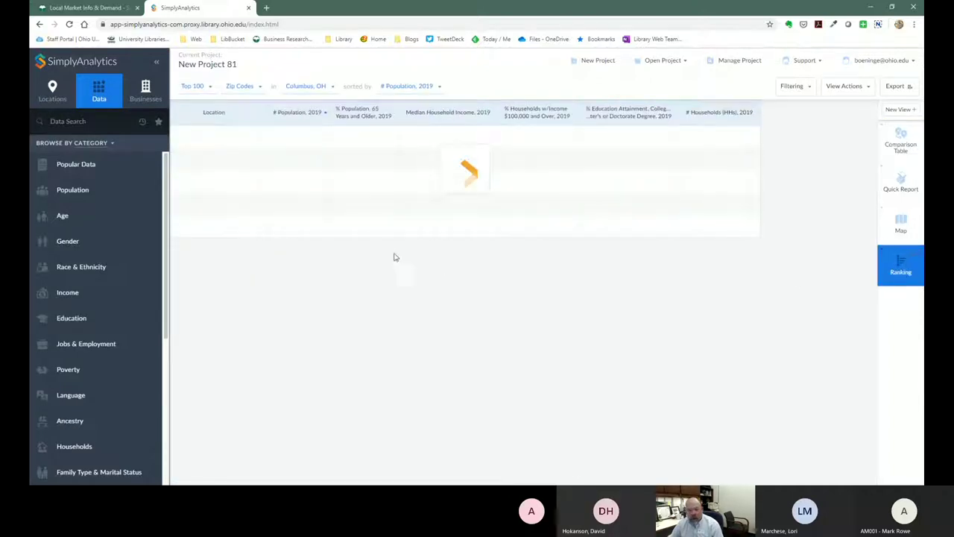
click(328, 87)
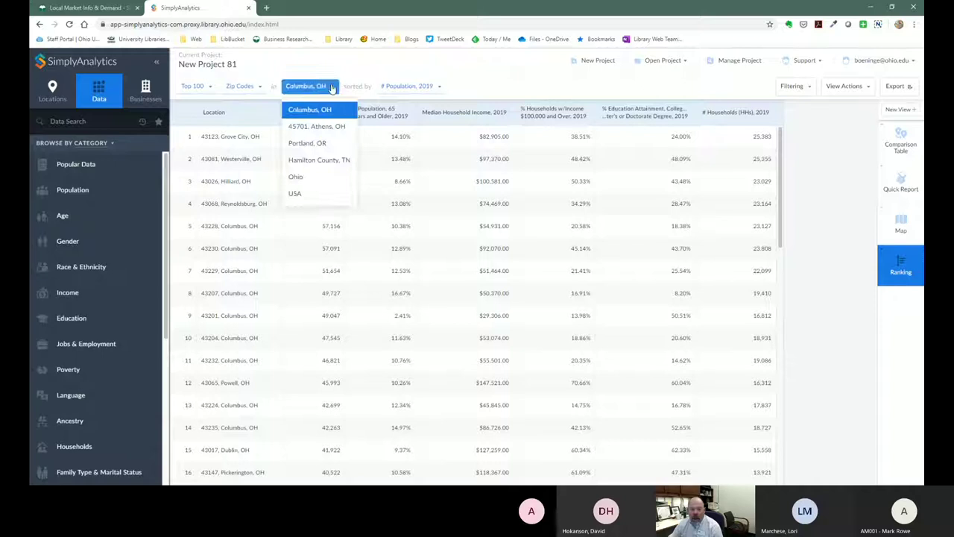
click(301, 182)
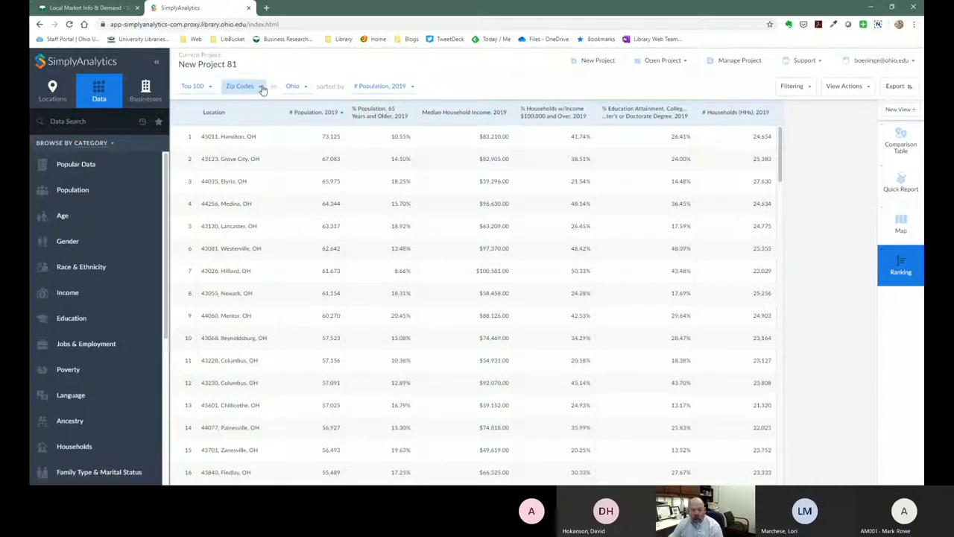
click(261, 88)
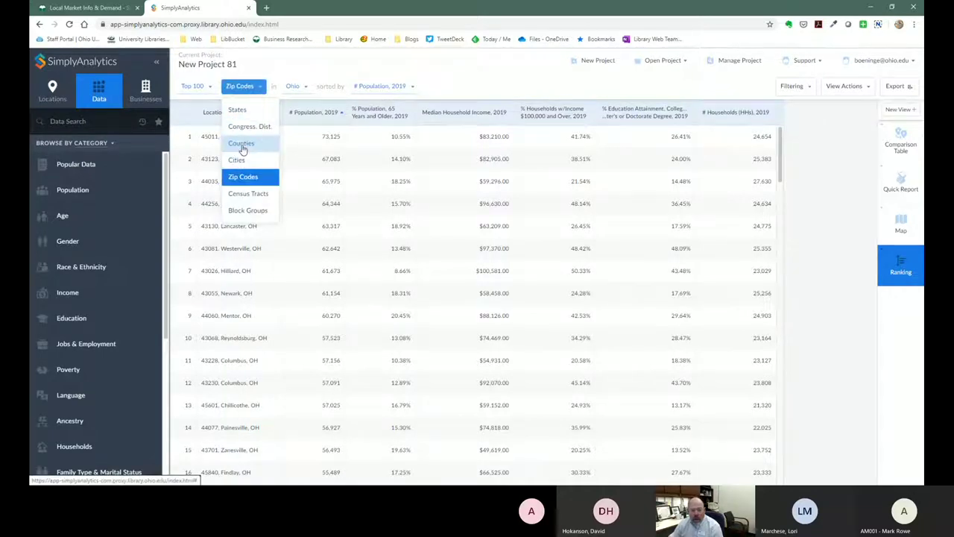
click(240, 161)
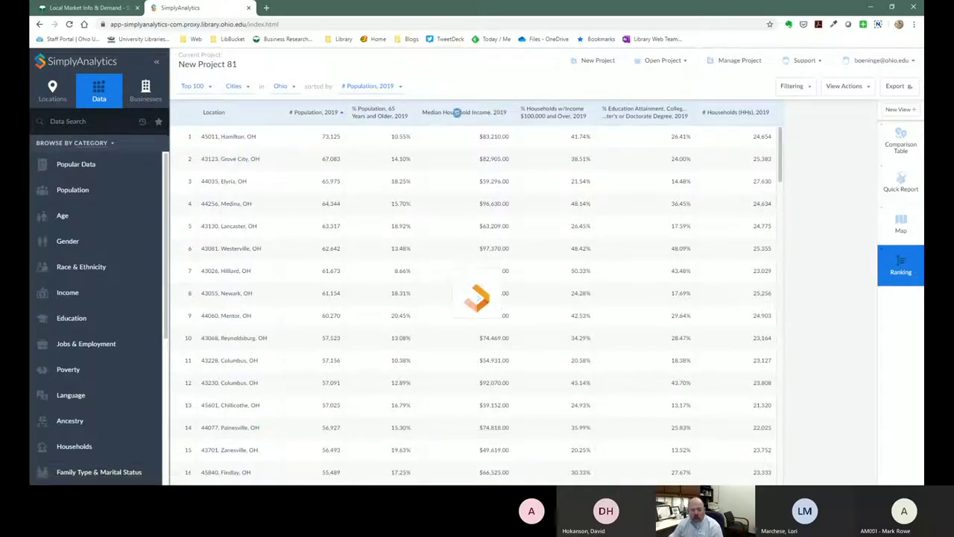
Add the # "Agree a lot" look-for-organic/natural food variable to the ranking and sort the Ohio cities by it.
click(398, 87)
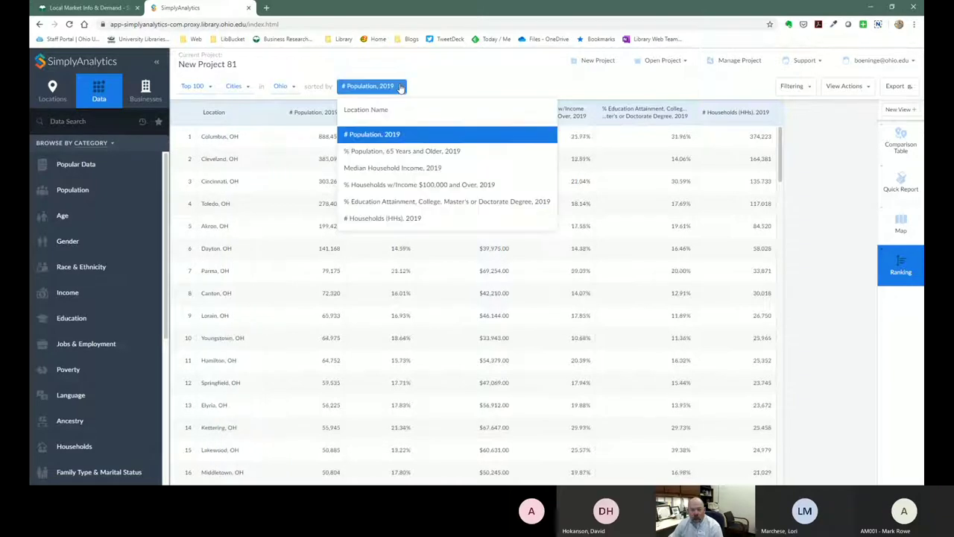
click(452, 72)
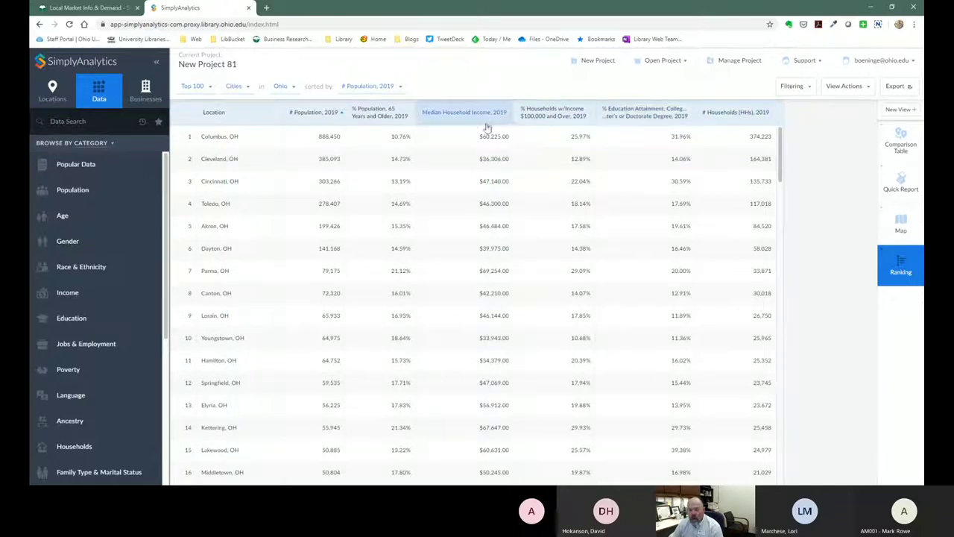
click(848, 90)
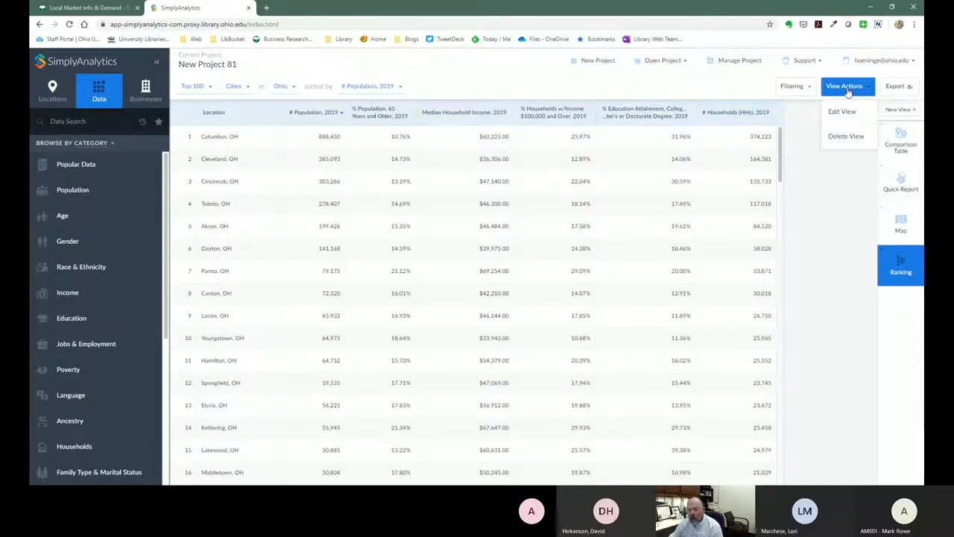
click(839, 113)
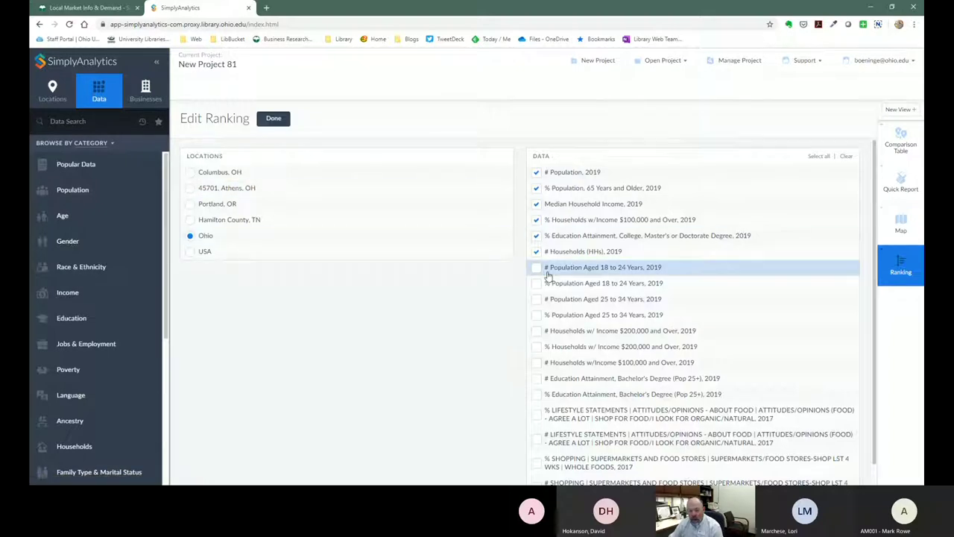
scroll(549, 272, down, 1)
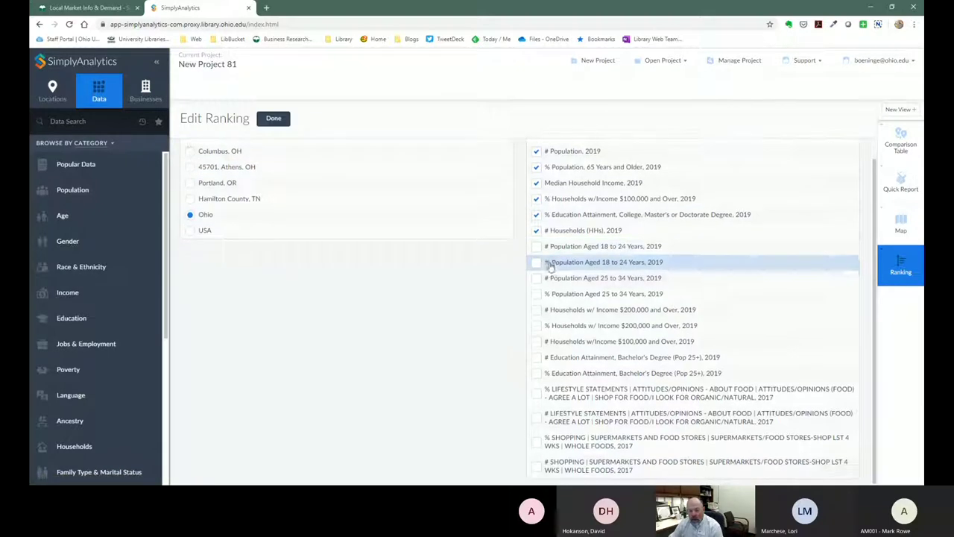
click(537, 419)
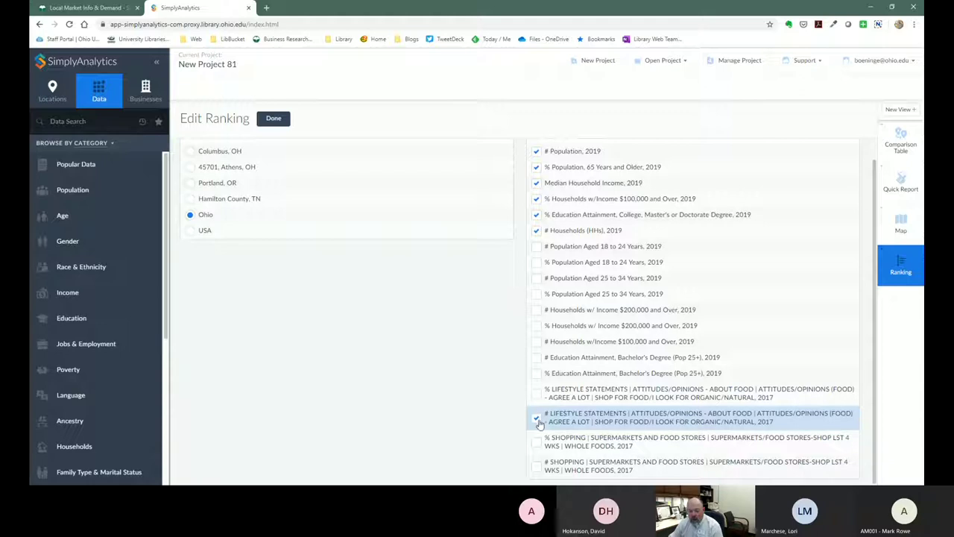
click(274, 118)
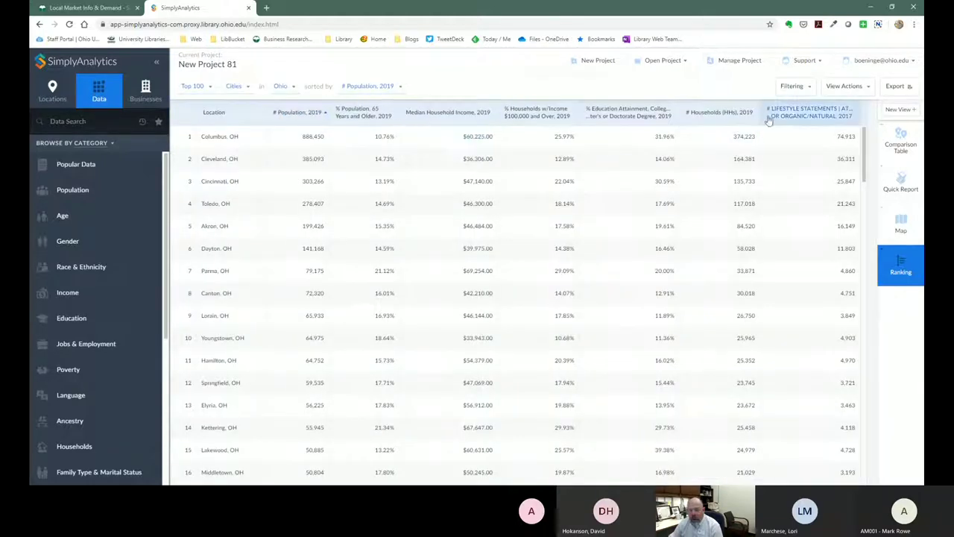
click(398, 88)
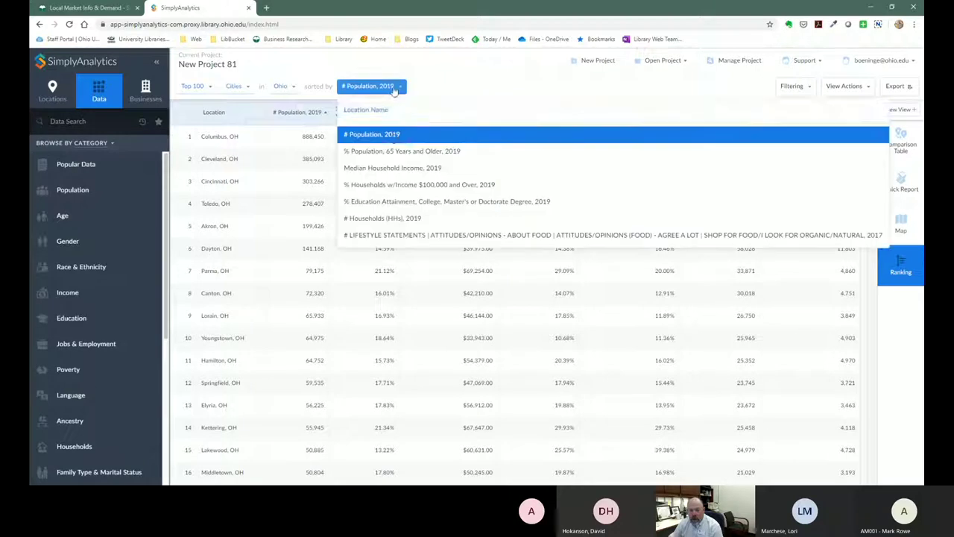
click(379, 237)
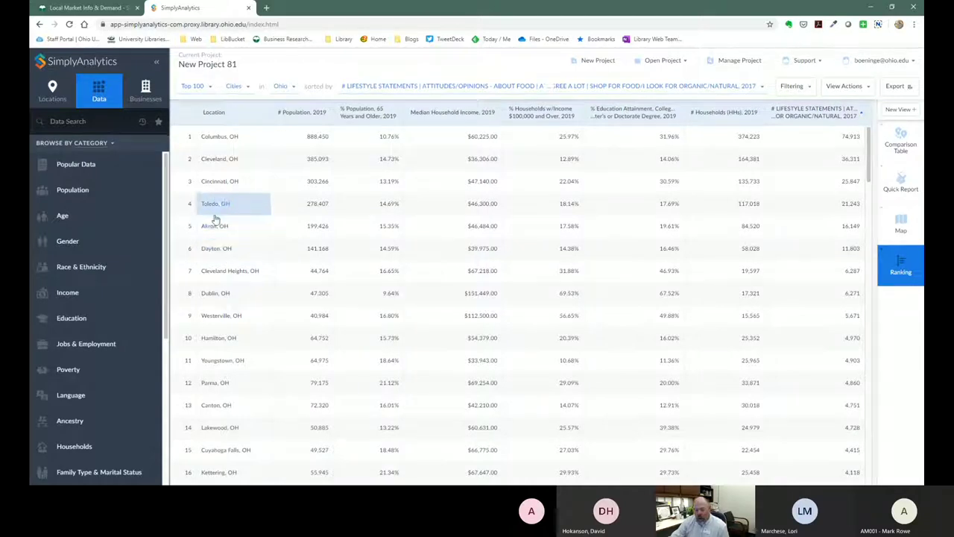
Open the map view, set its location to Ohio, and map the % "Agree a lot" look-for-organic/natural food variable.
click(900, 224)
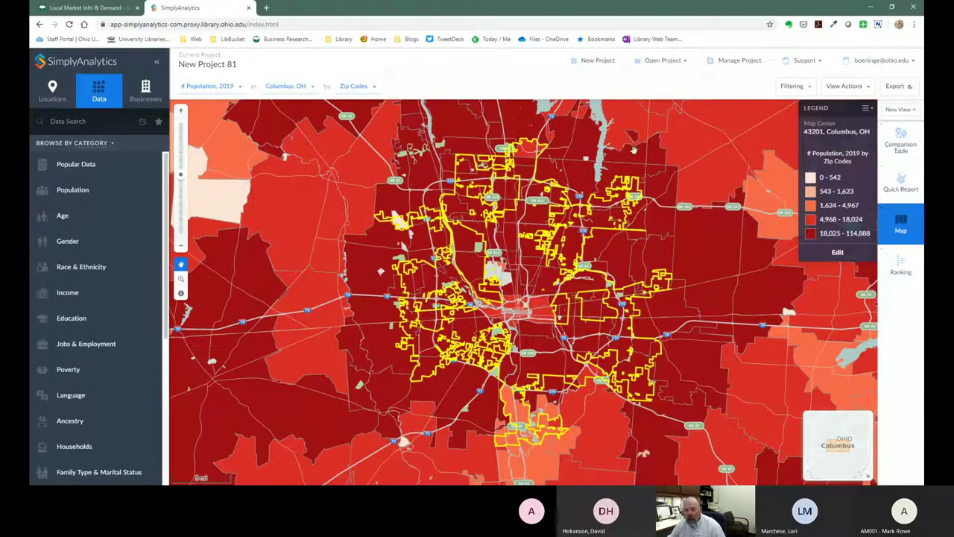
click(307, 88)
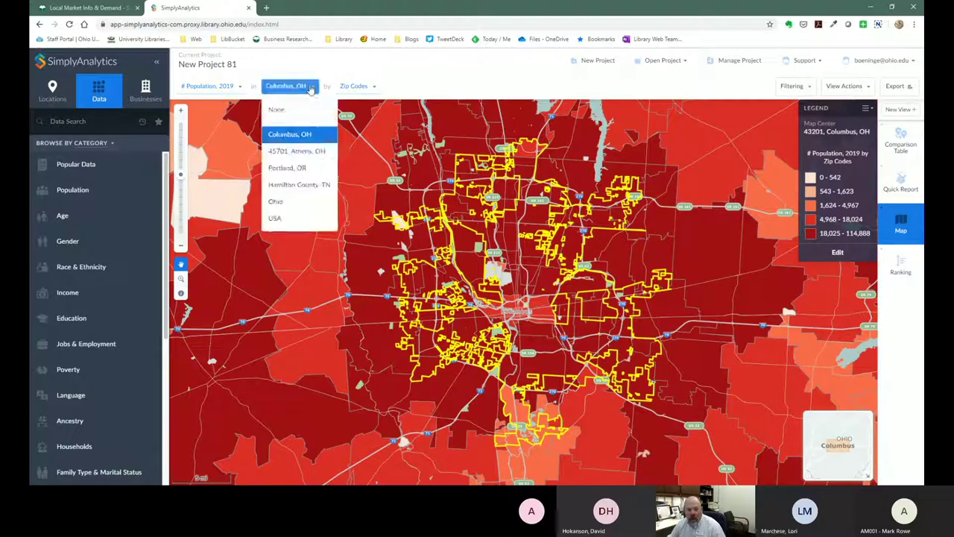
click(277, 204)
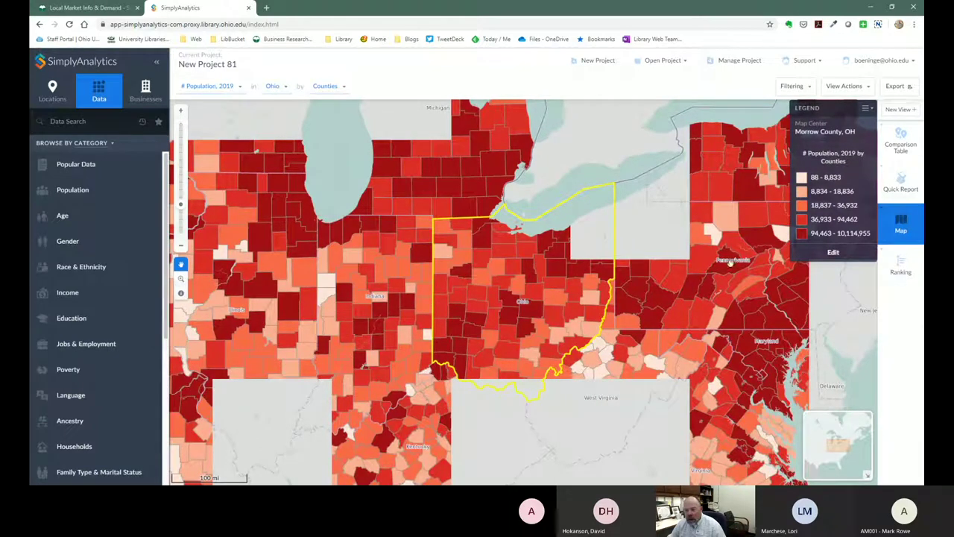
click(237, 87)
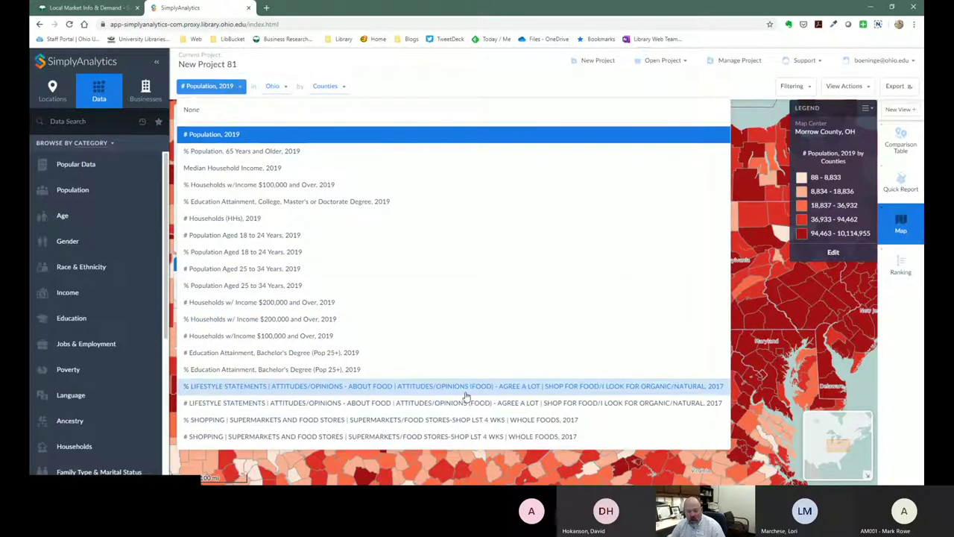
click(397, 388)
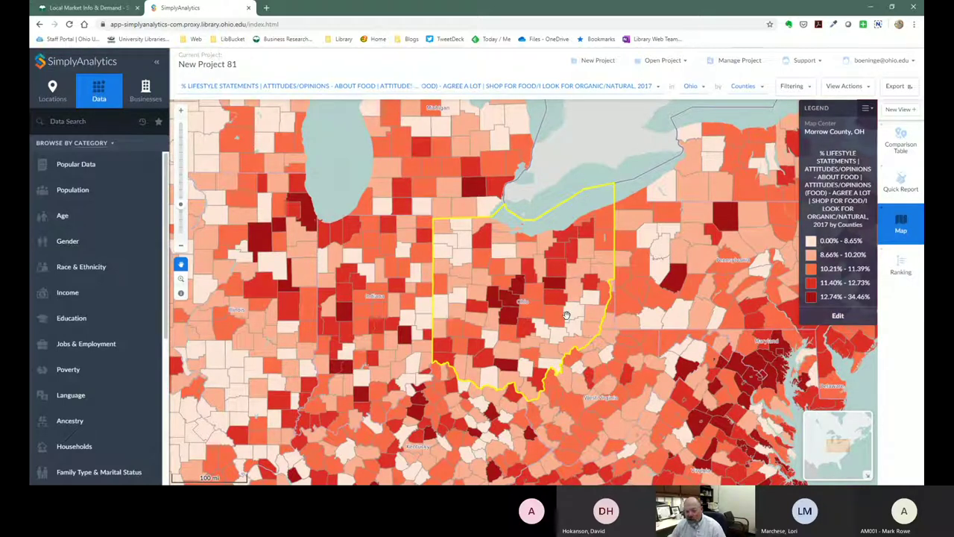
Edit the map legend to use the yellow-green-blue color scheme and recolor the lowest category range gray.
click(838, 316)
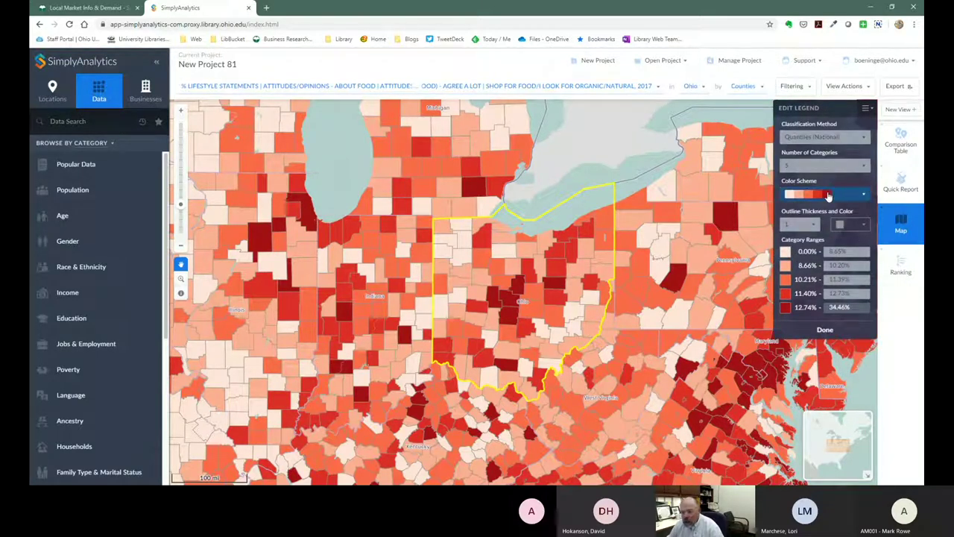
click(828, 196)
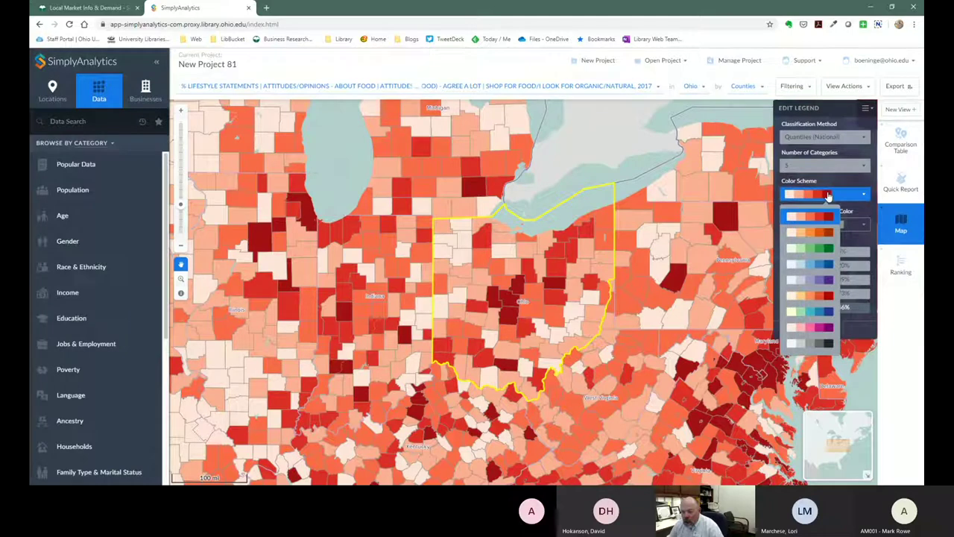
click(800, 246)
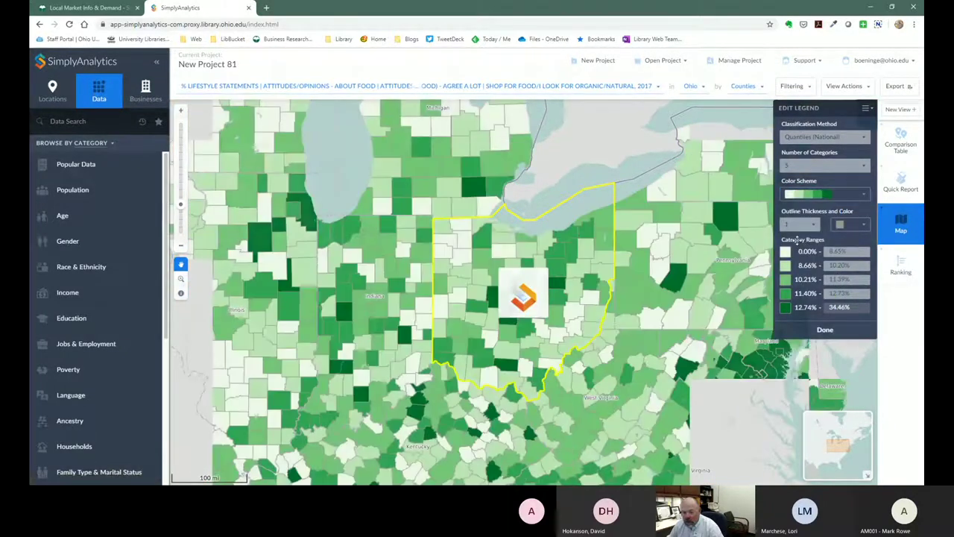
click(800, 196)
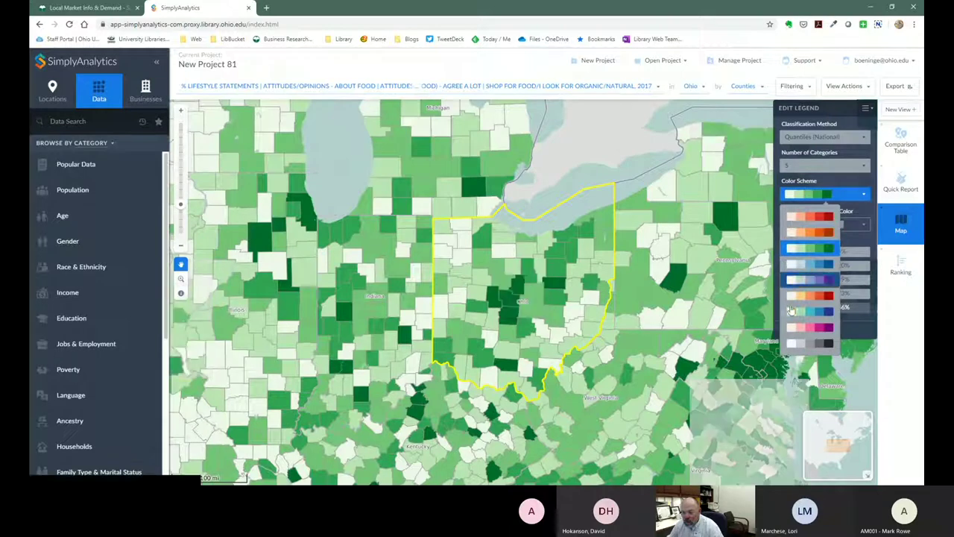
click(796, 311)
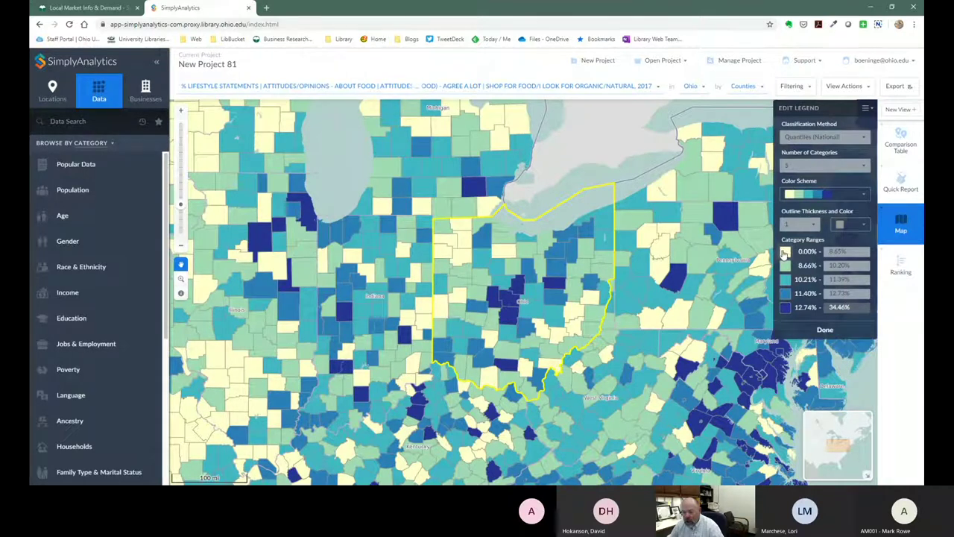
click(784, 252)
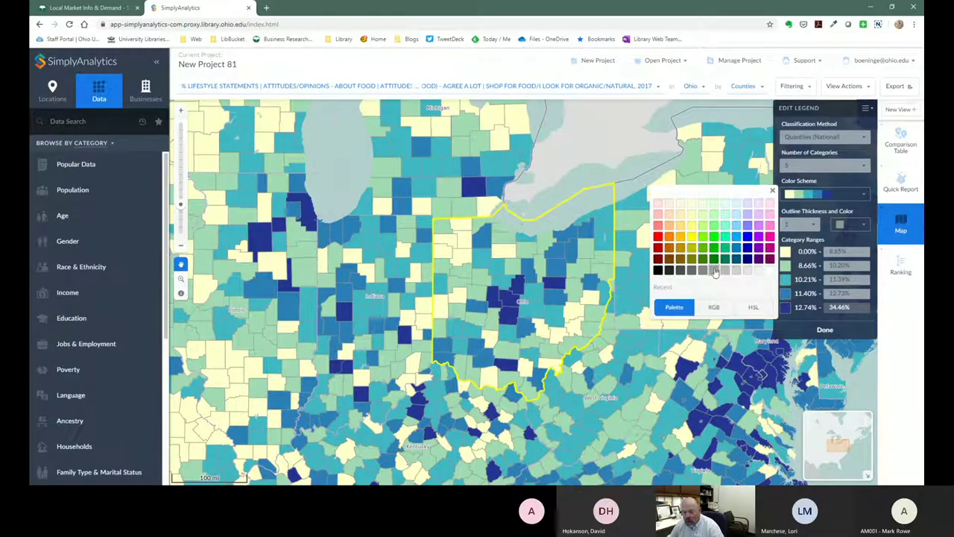
click(714, 271)
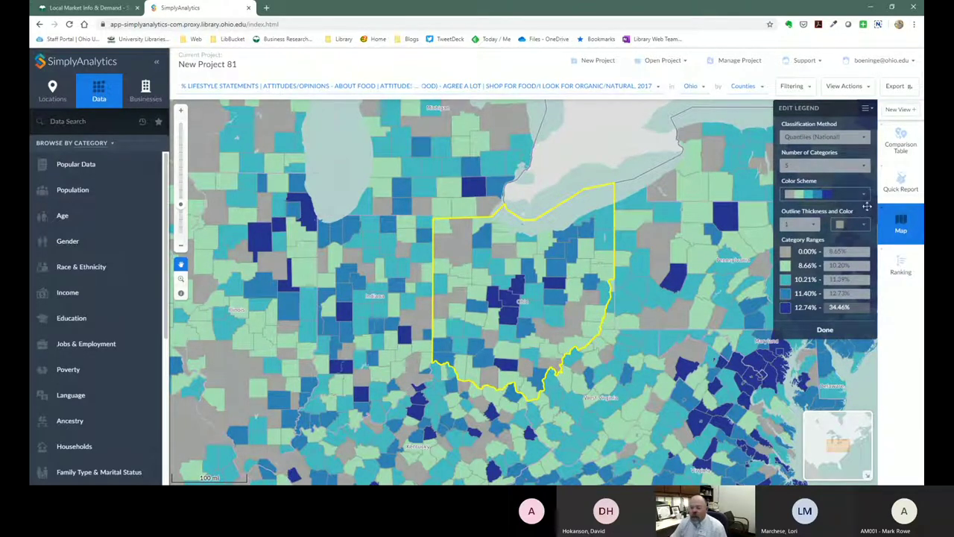
Set the legend's classification method to Quantiles (Local) and finish editing the legend.
click(821, 137)
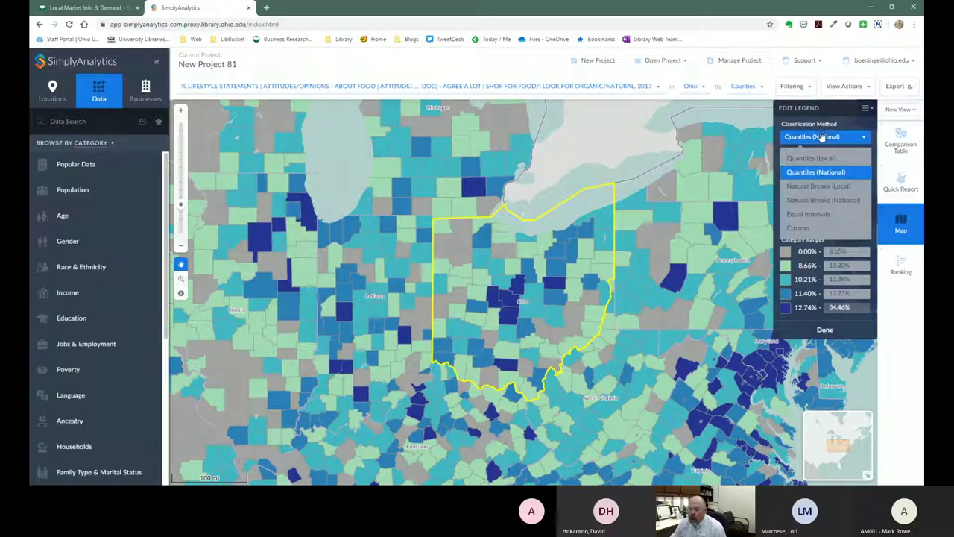
click(812, 138)
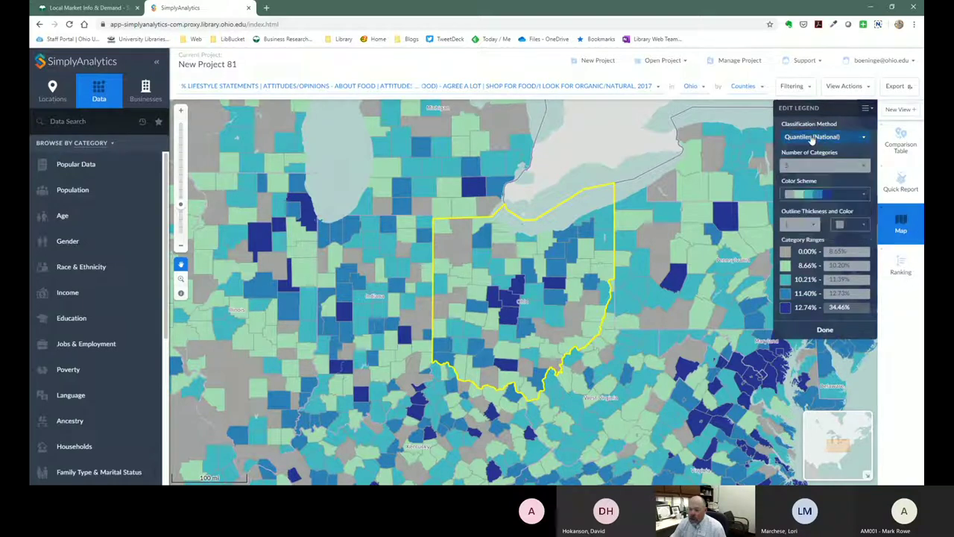
click(813, 138)
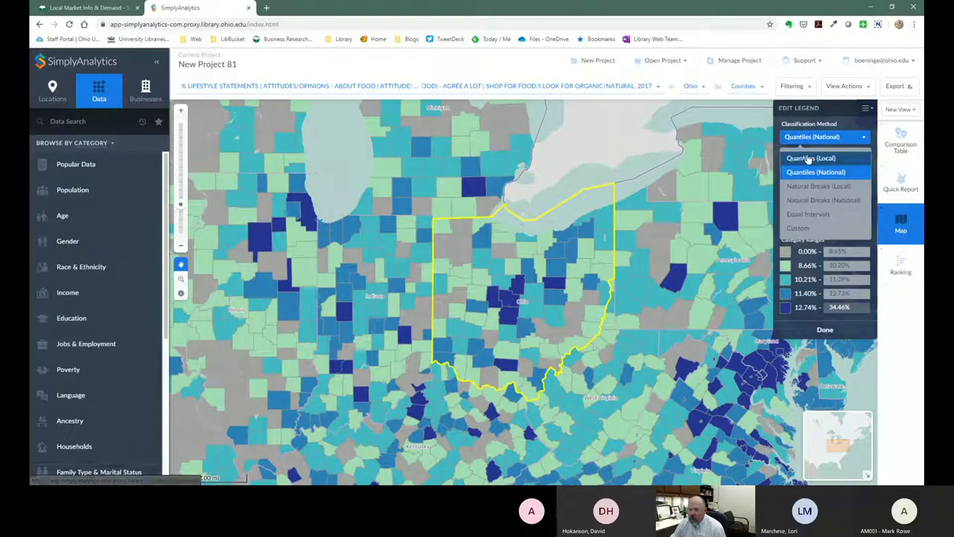
click(809, 158)
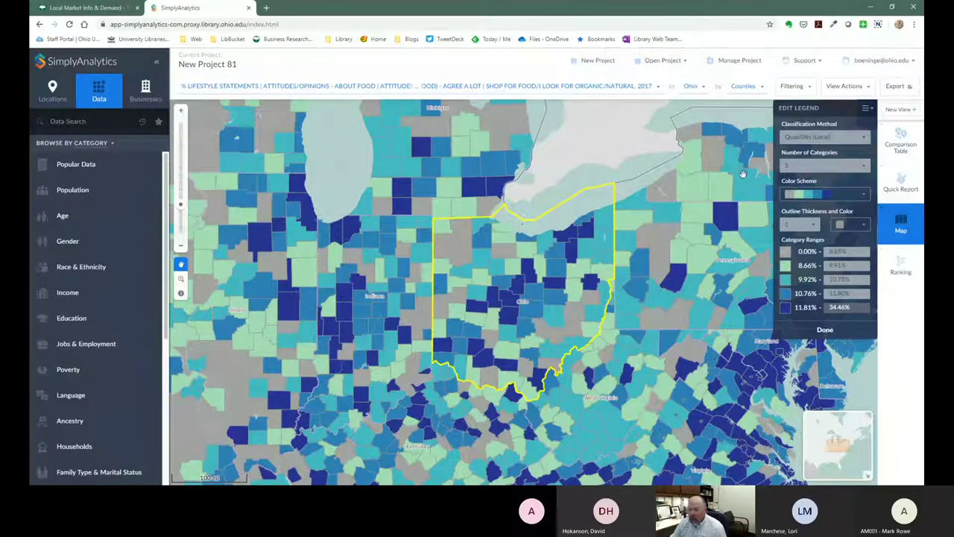
click(824, 330)
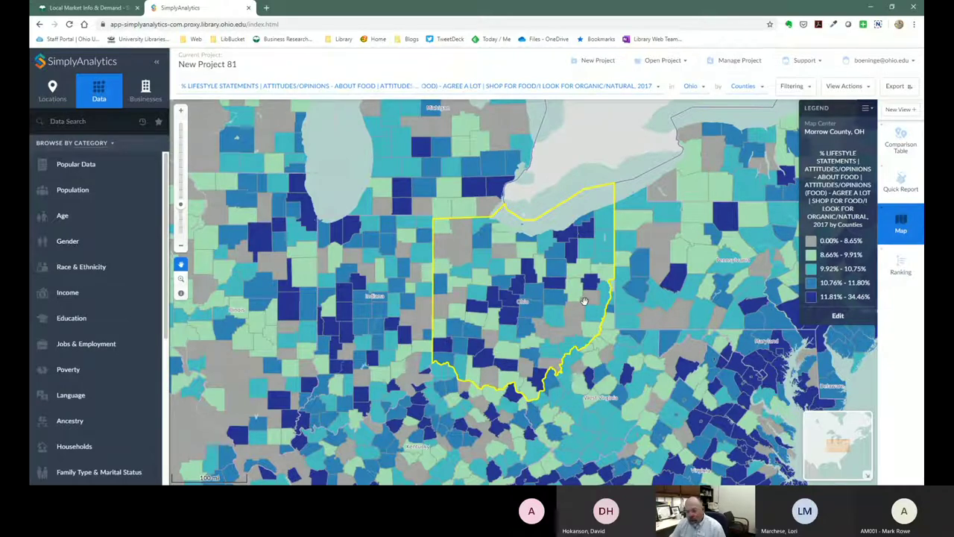
Run an advanced business search for SIC equal to 54990102, Health foods, to plot those stores on the Ohio map.
scroll(493, 276, up, 1)
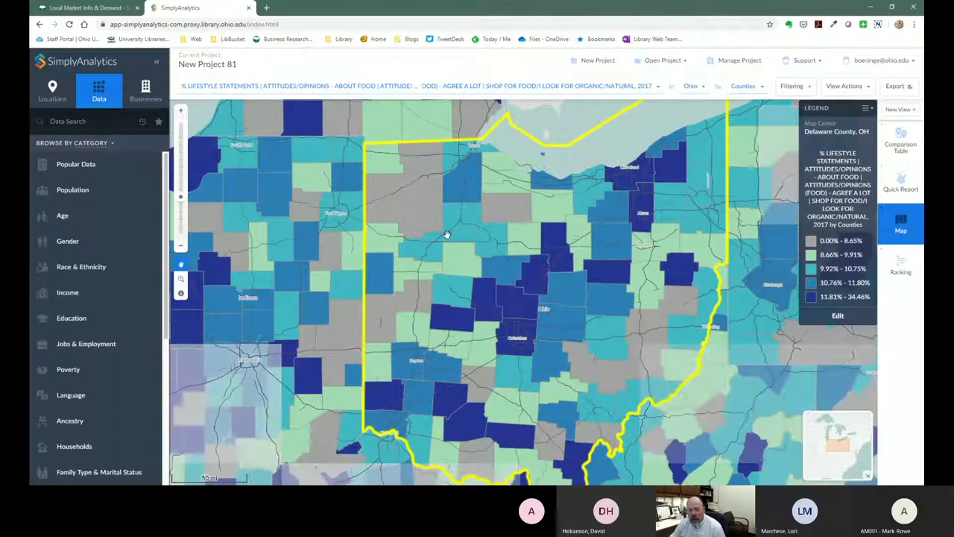
click(146, 91)
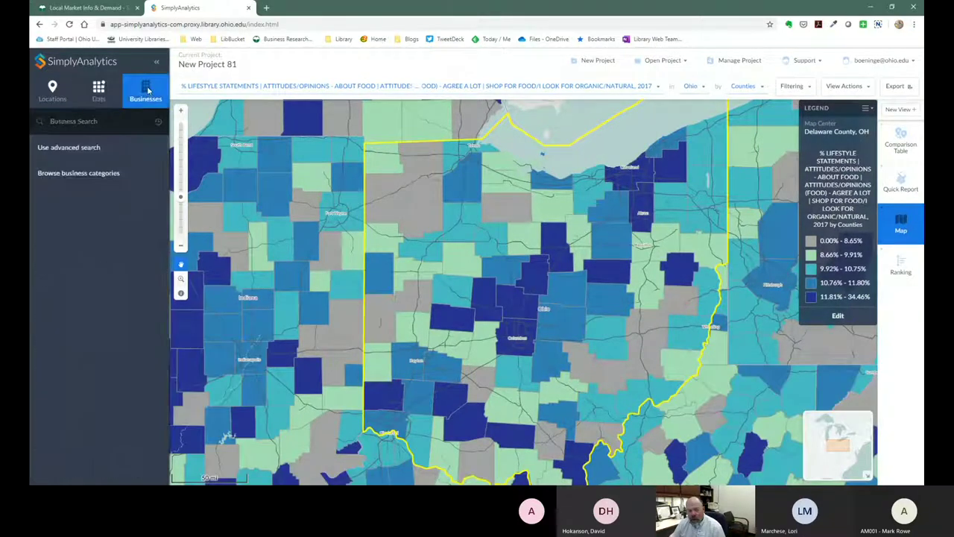
click(73, 149)
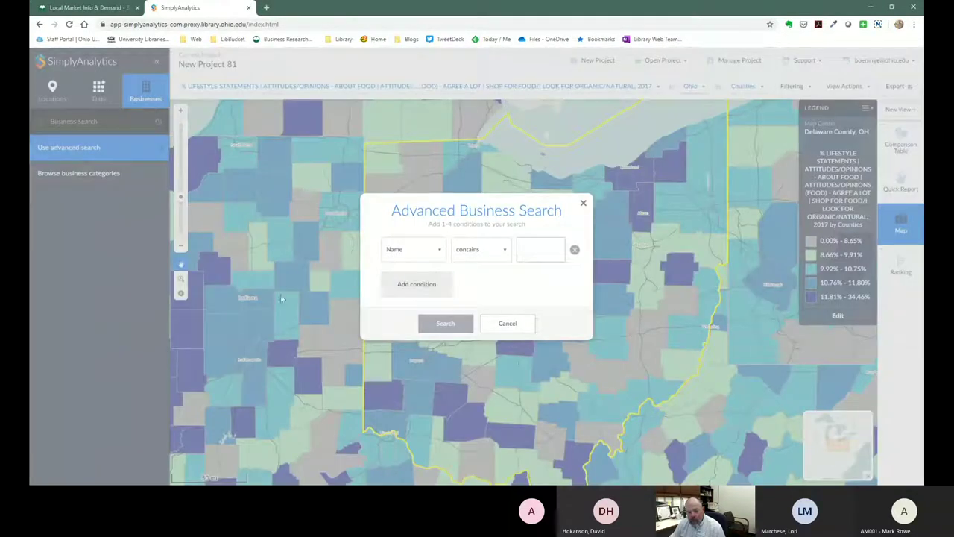
click(415, 250)
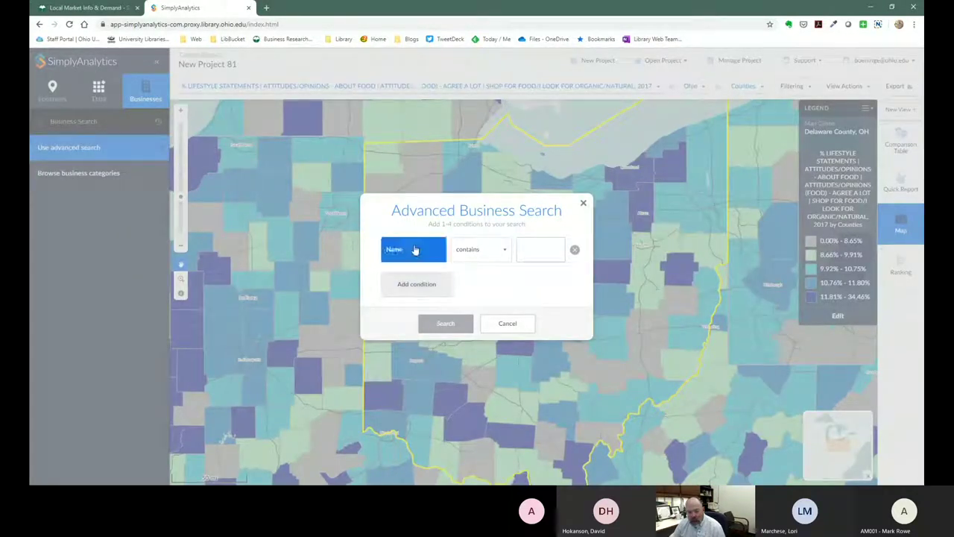
click(396, 298)
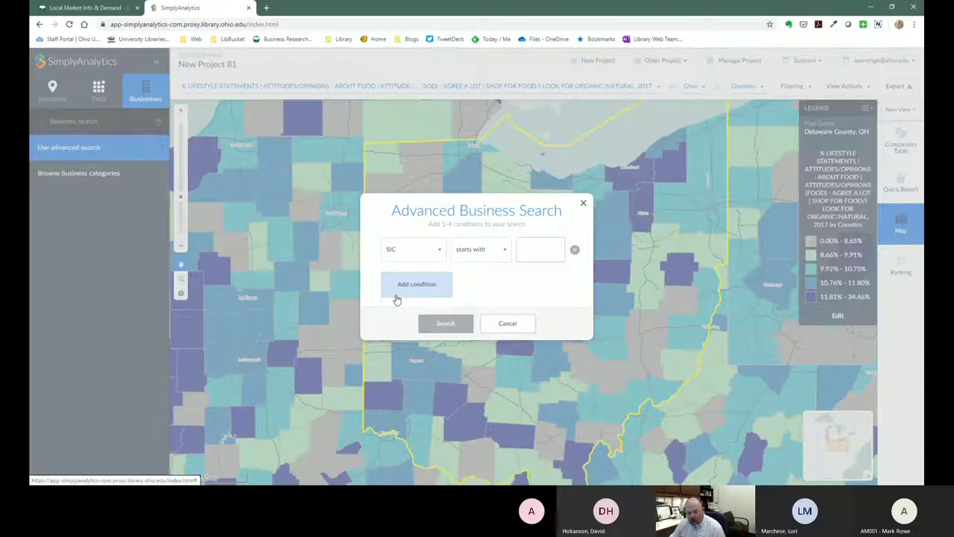
click(522, 249)
text(health)
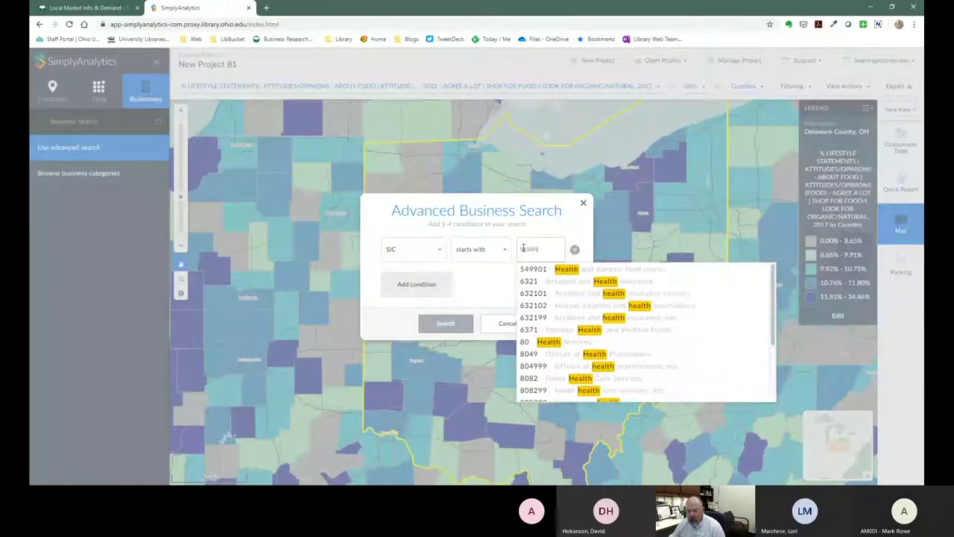
text( foo)
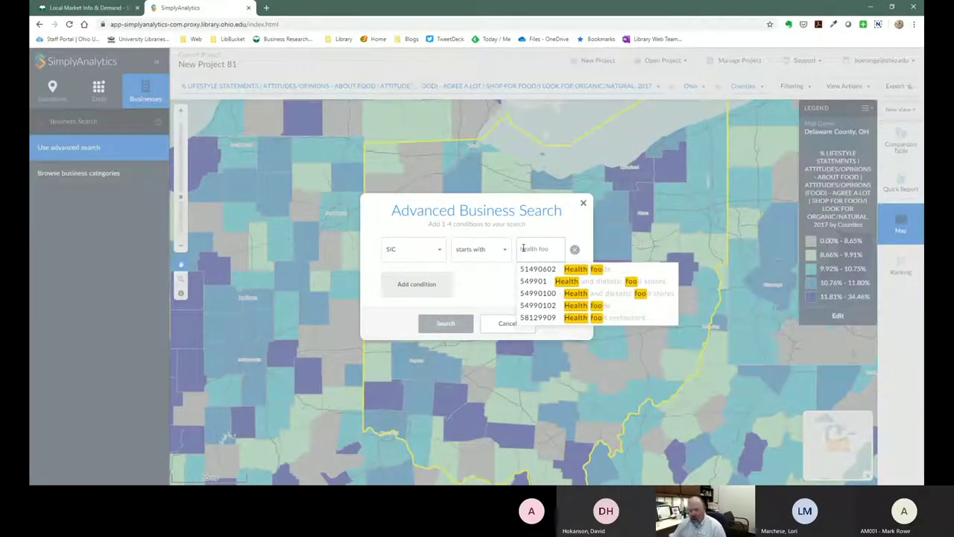
click(549, 305)
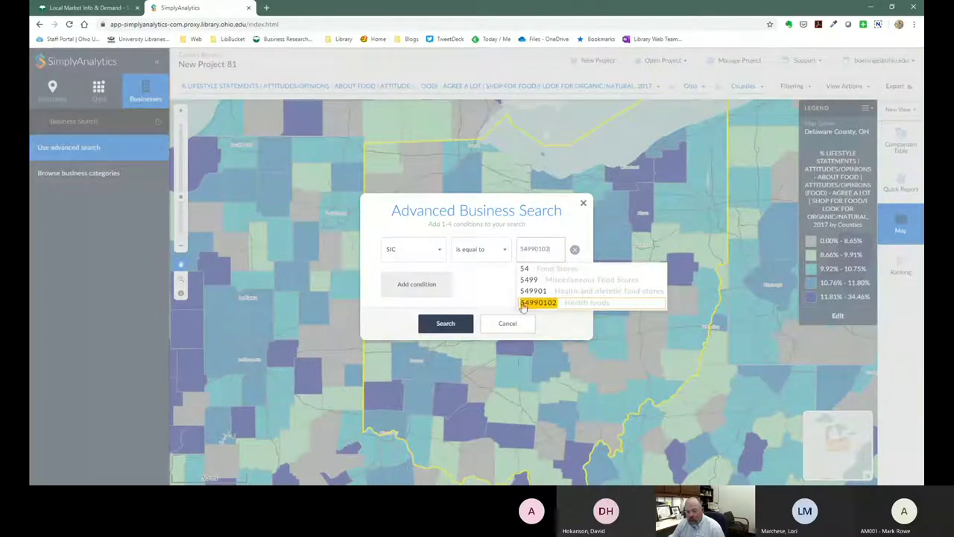
click(445, 325)
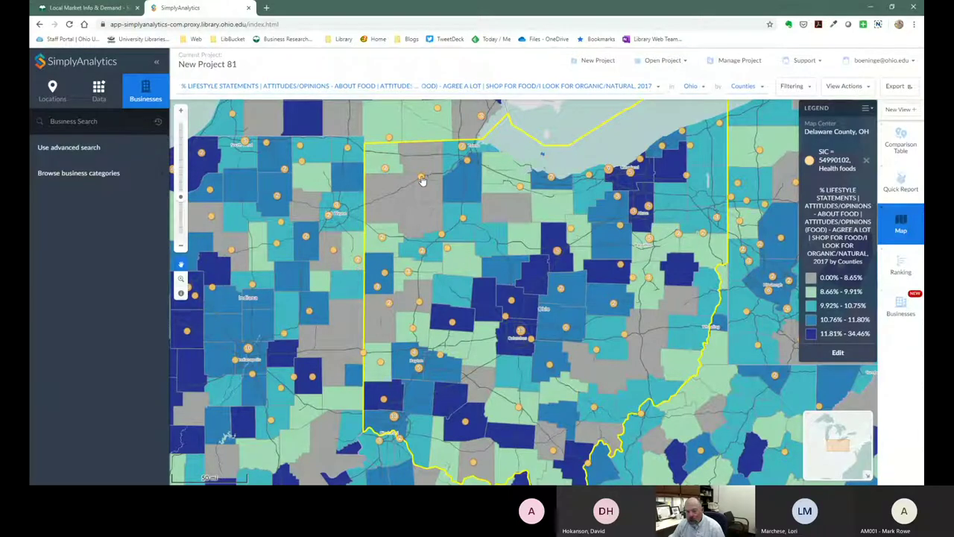
View the details of the health food businesses plotted in Henry, Muskingum and Ashland counties on the map.
click(422, 179)
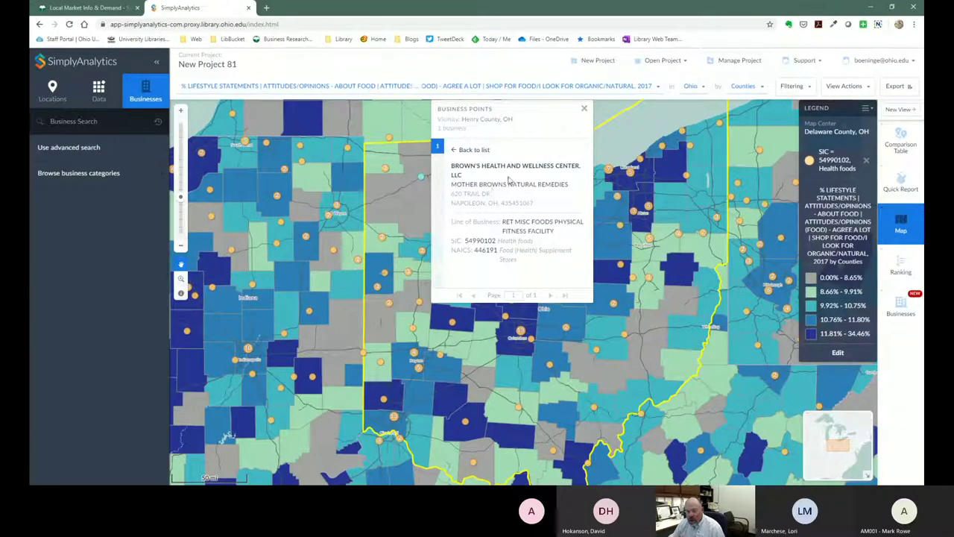
click(583, 109)
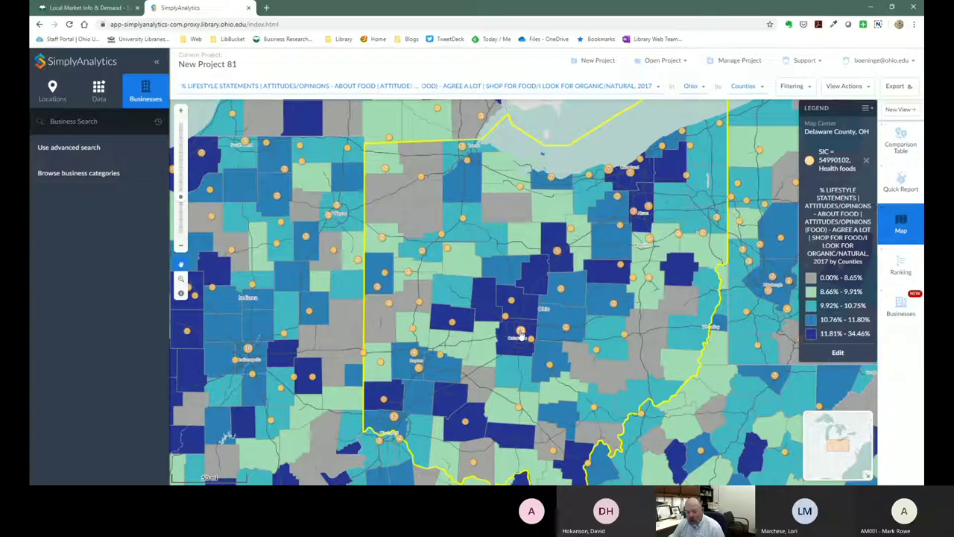
click(596, 352)
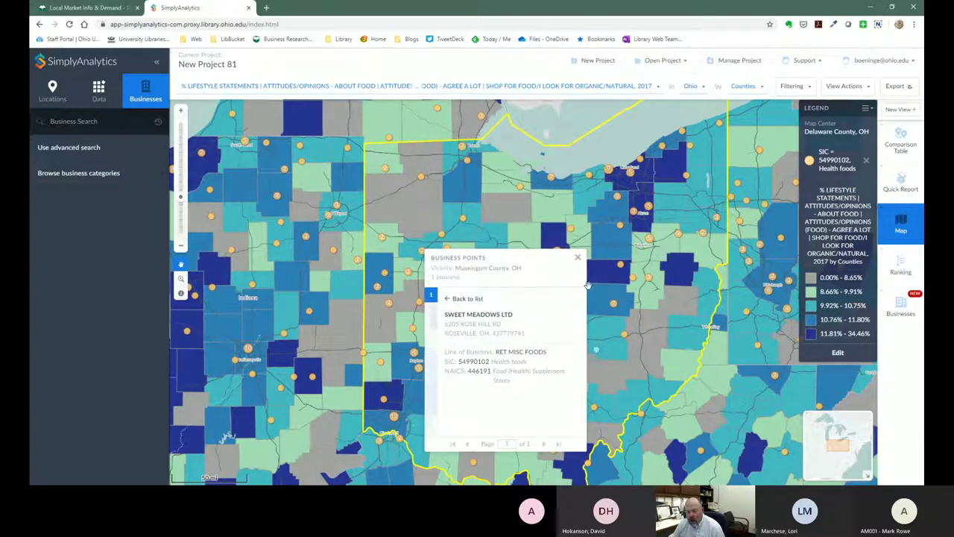
click(576, 258)
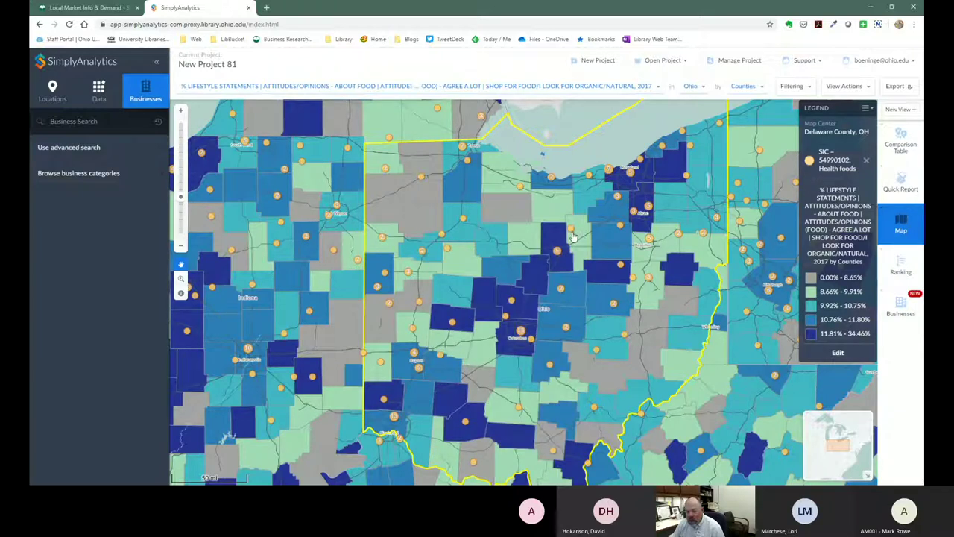
click(572, 232)
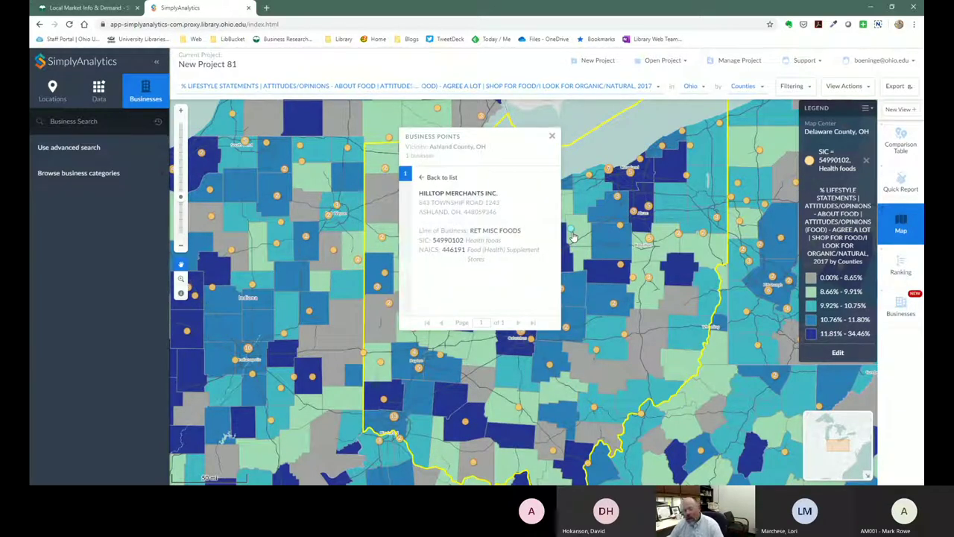
click(551, 138)
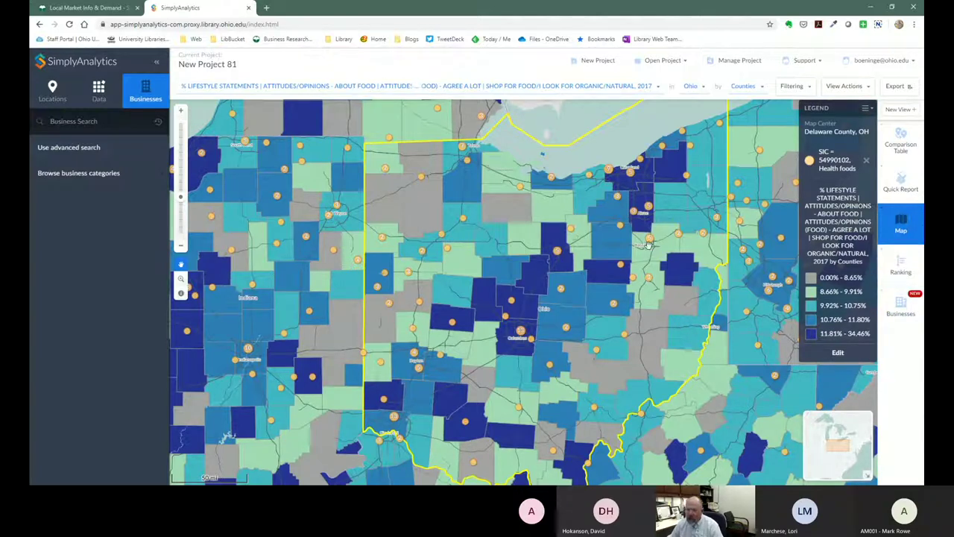
Open the businesses view of the SIC 54990102 health foods search and set its location to Ohio.
click(903, 305)
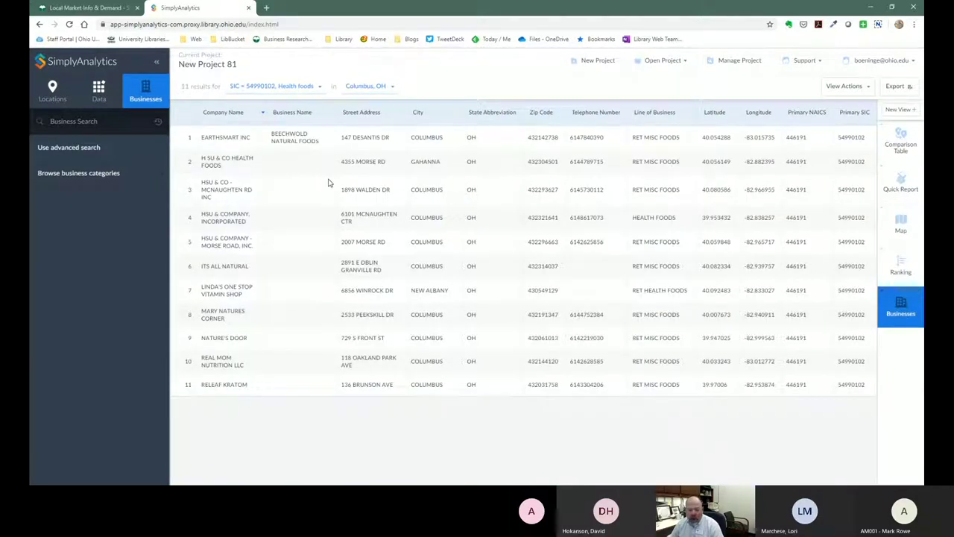
click(366, 86)
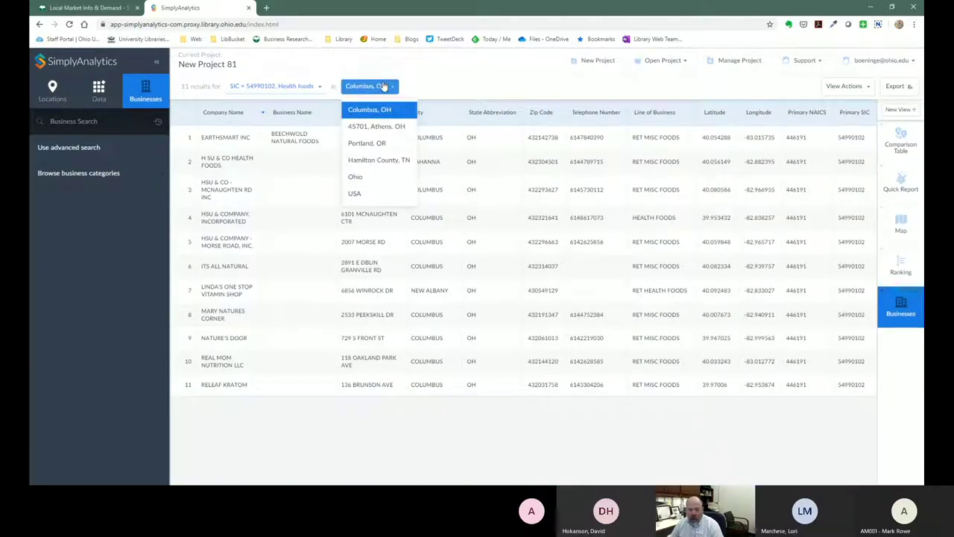
click(355, 177)
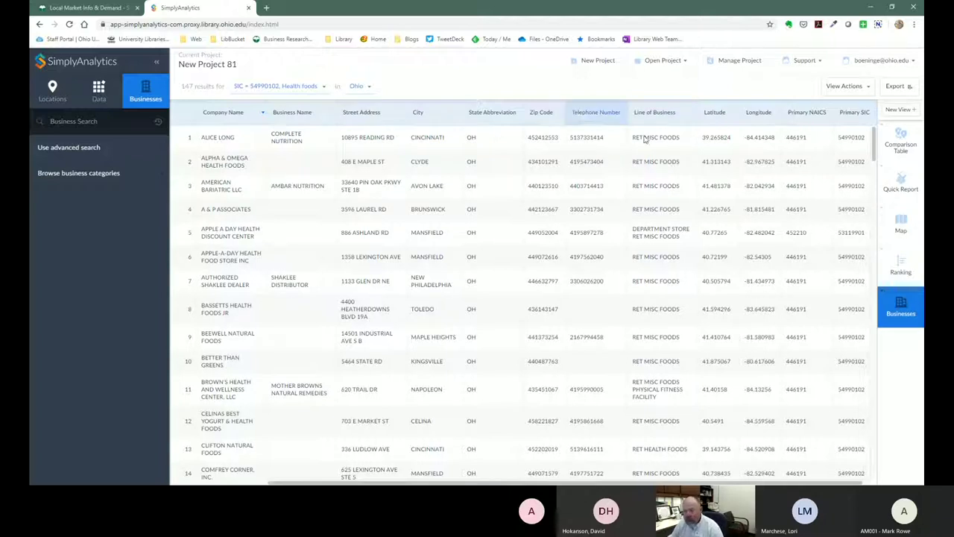
Set up a map export cropped closely around Ohio, placing the legend in the lower-left corner of the page layout.
click(887, 220)
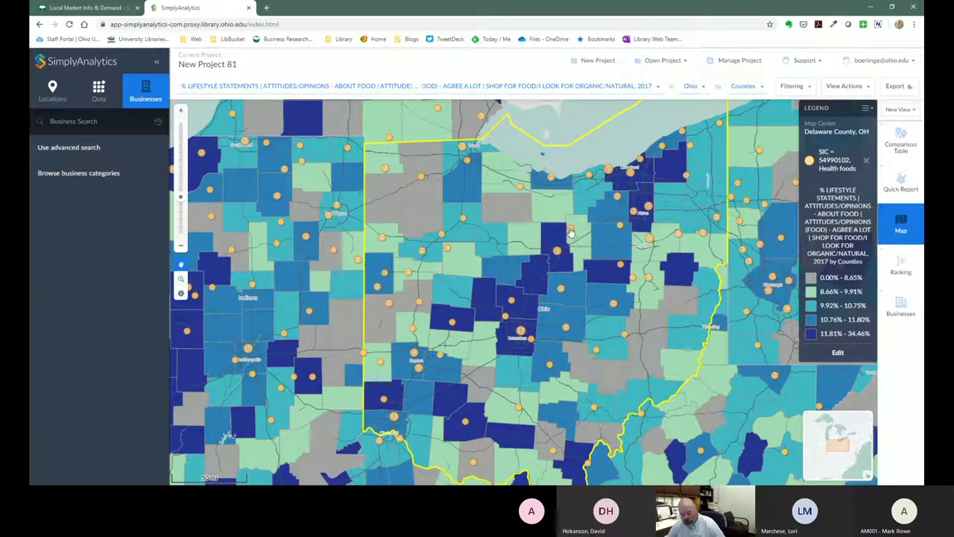
scroll(486, 268, down, 1)
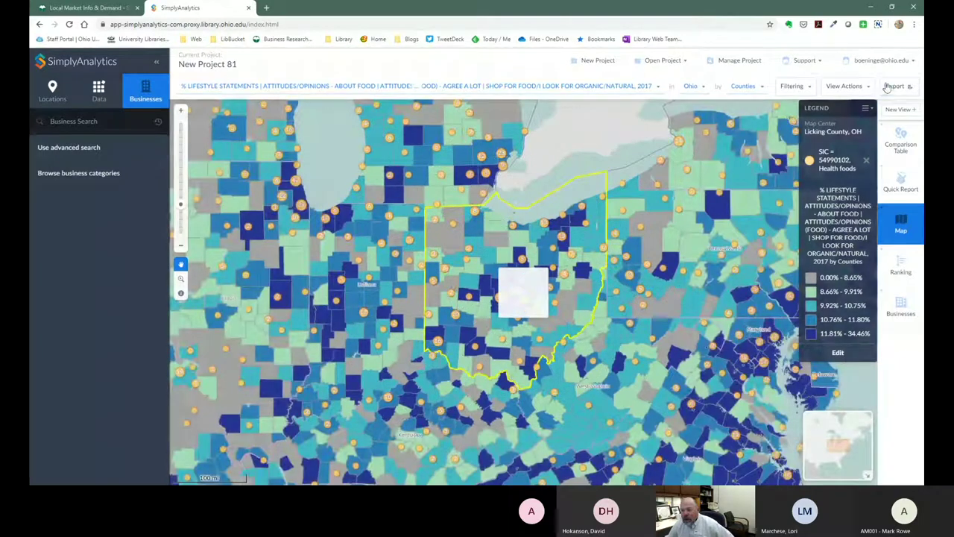
click(900, 86)
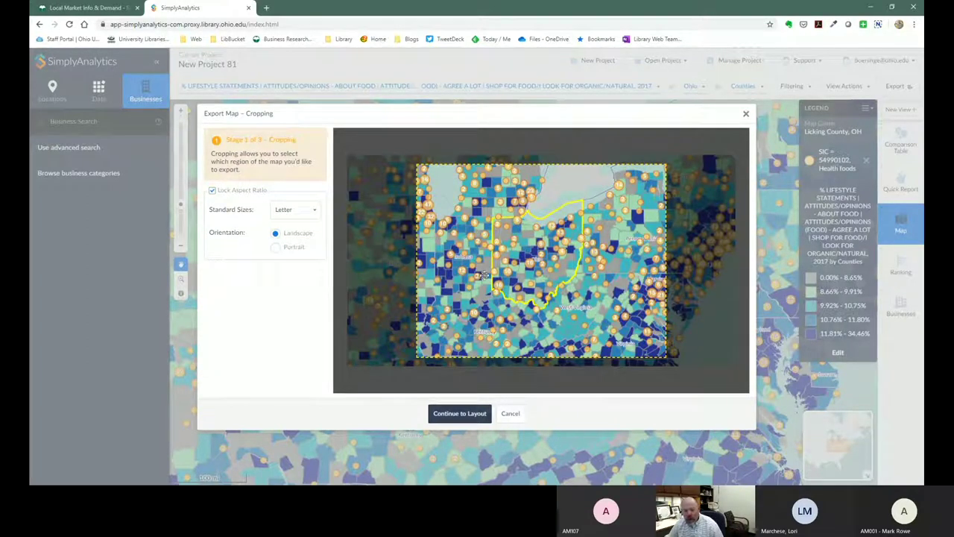
drag(413, 161, 479, 213)
drag(596, 313, 563, 285)
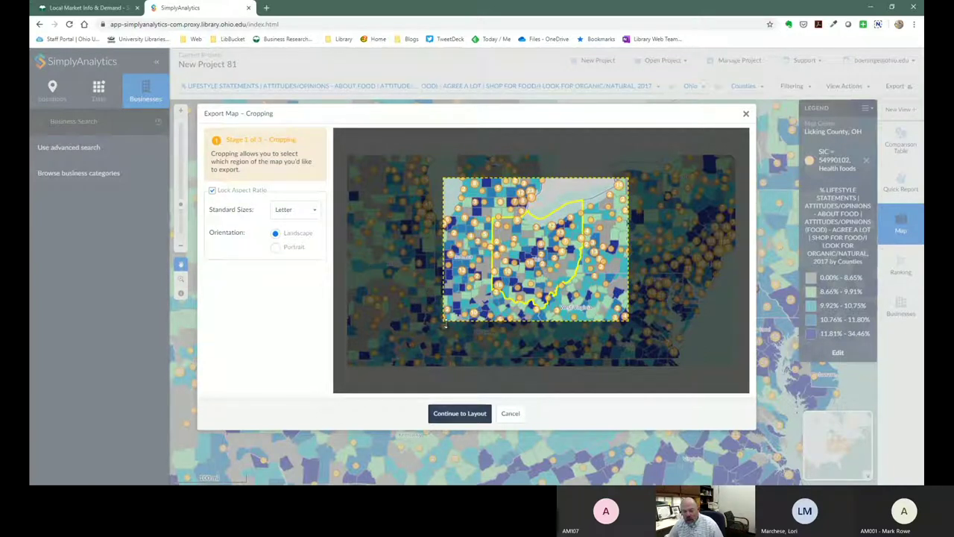
drag(443, 178, 480, 203)
drag(529, 274, 504, 274)
click(477, 414)
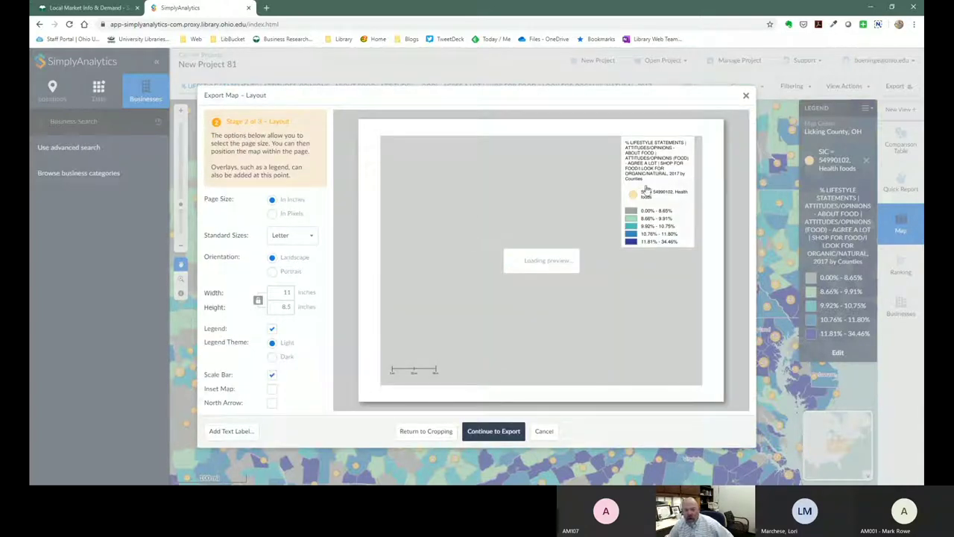
drag(667, 181, 430, 292)
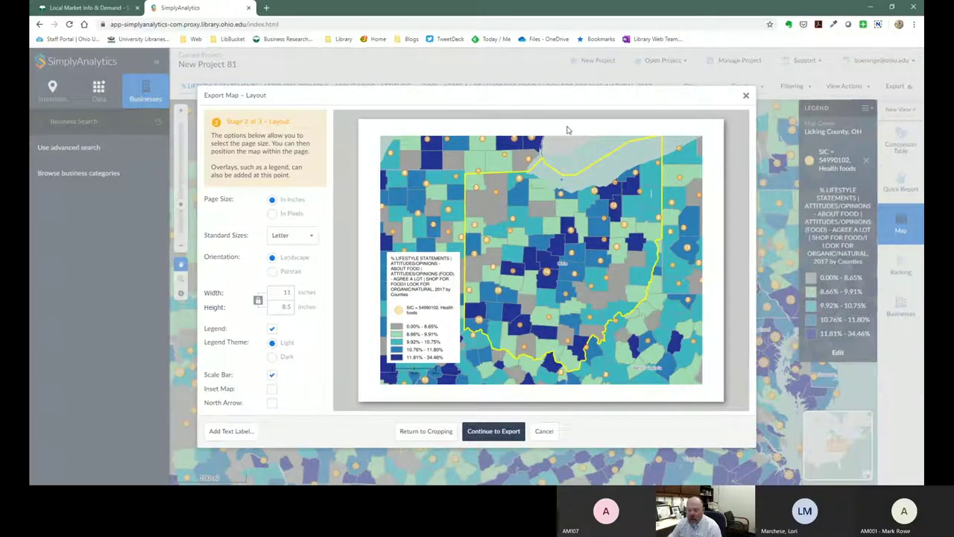
Close SimplyAnalytics and open the library guide's tips on creating a visual map to review the Create a Data Map instructions.
click(249, 8)
scroll(613, 275, down, 2)
scroll(612, 275, down, 1)
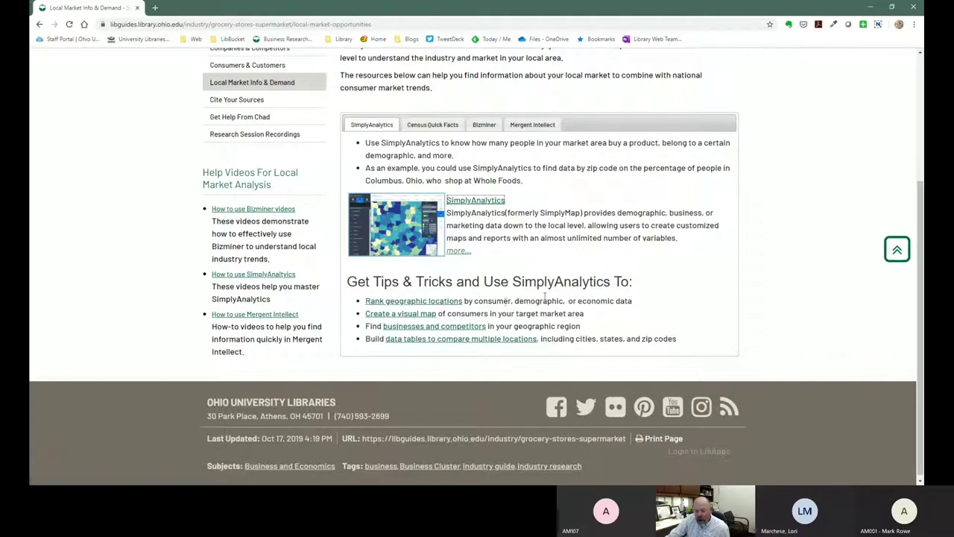
click(406, 315)
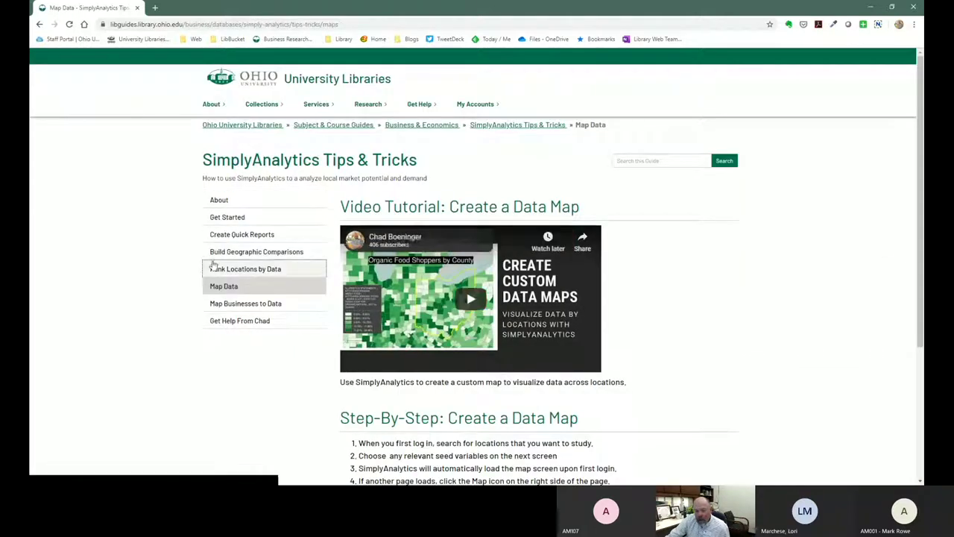
scroll(252, 277, down, 3)
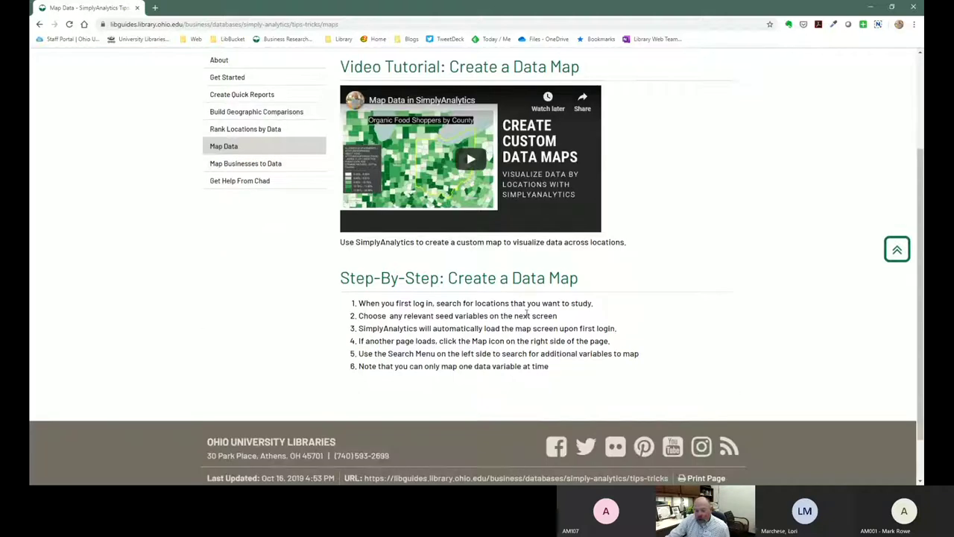
scroll(250, 276, up, 2)
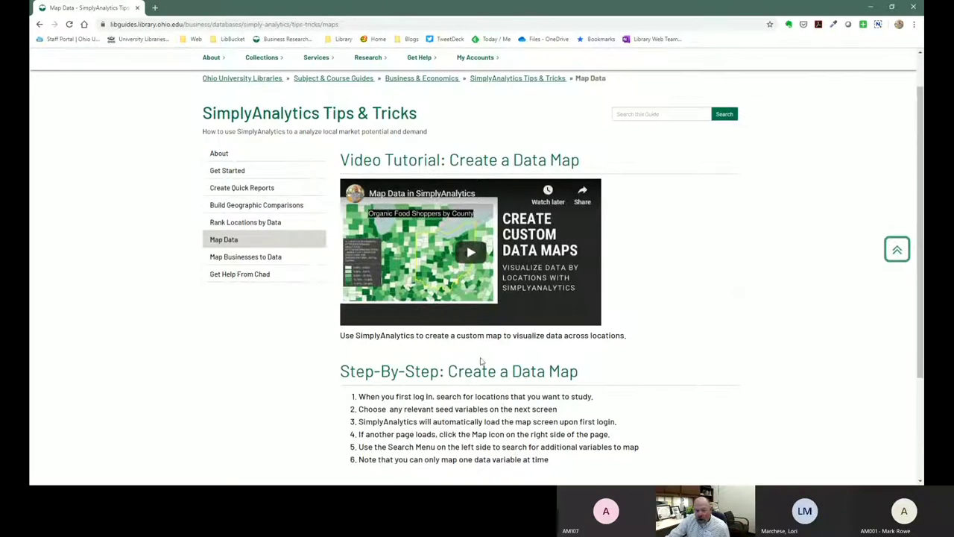
Review the Get Started and Create Quick Reports pages of the SimplyAnalytics Tips & Tricks guide.
click(224, 170)
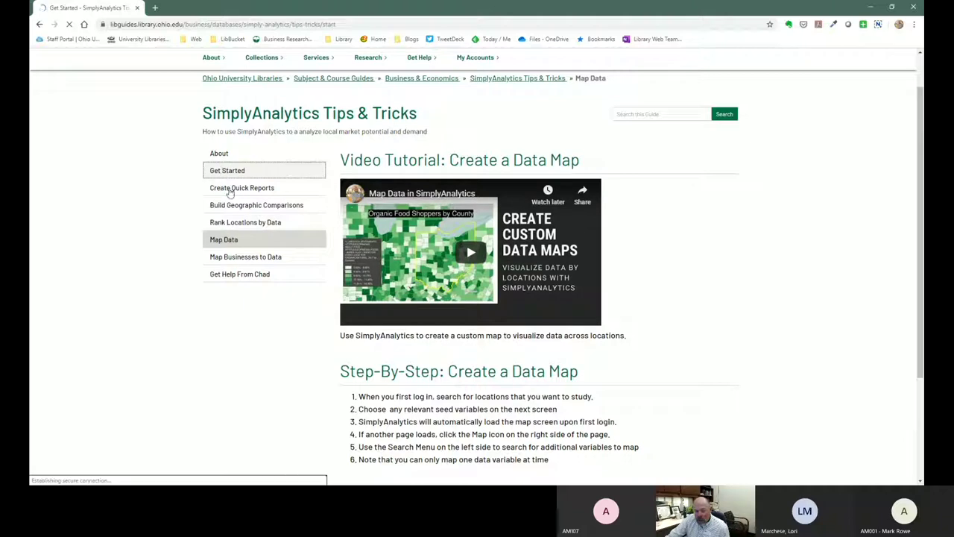
scroll(240, 237, down, 3)
click(243, 100)
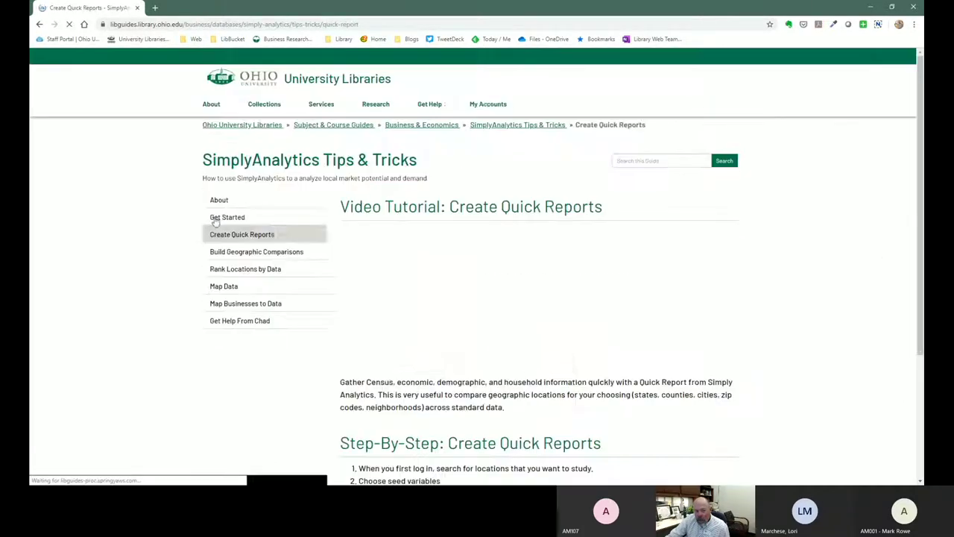
scroll(313, 253, down, 1)
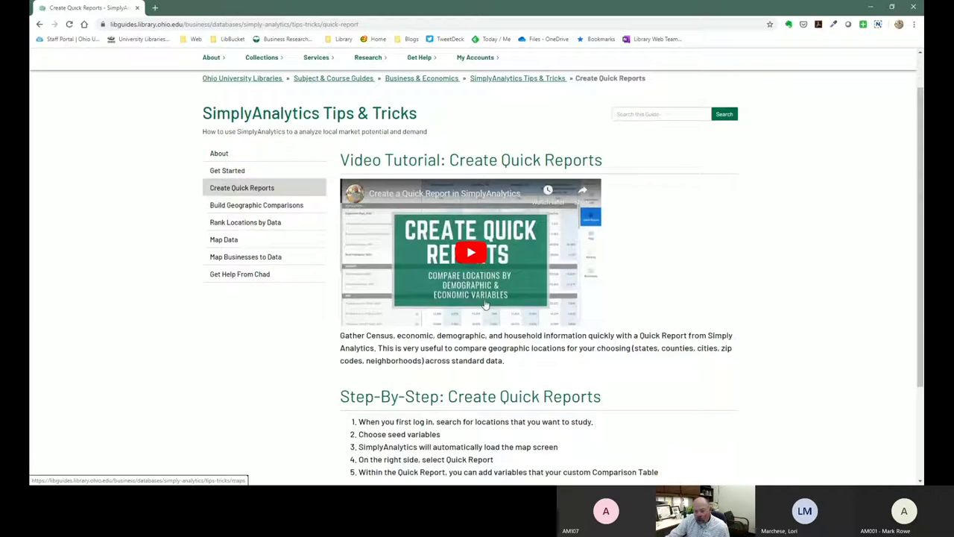
click(219, 171)
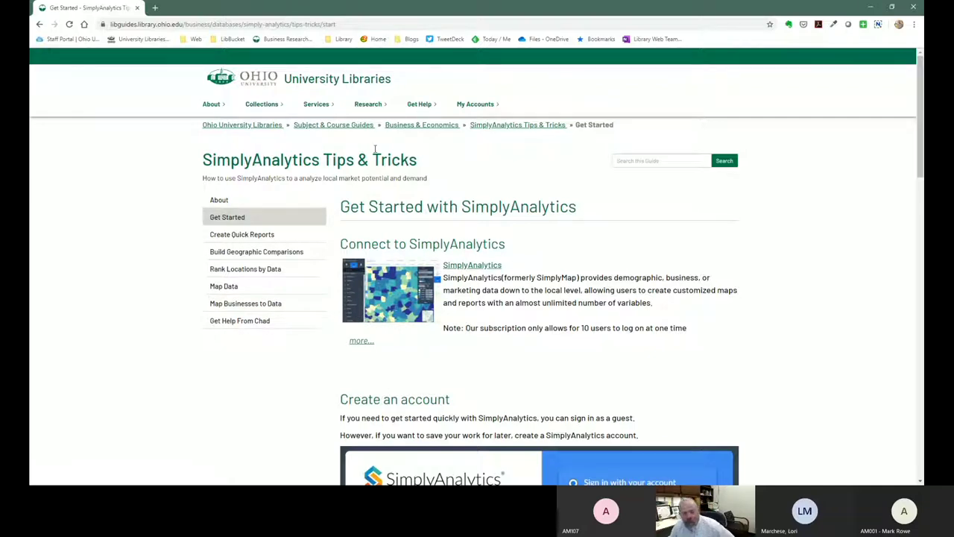
Go through the Business & Economics guides to the Supermarket and Grocery Stores Industry Guide's Local Market Info & Demand page.
click(422, 125)
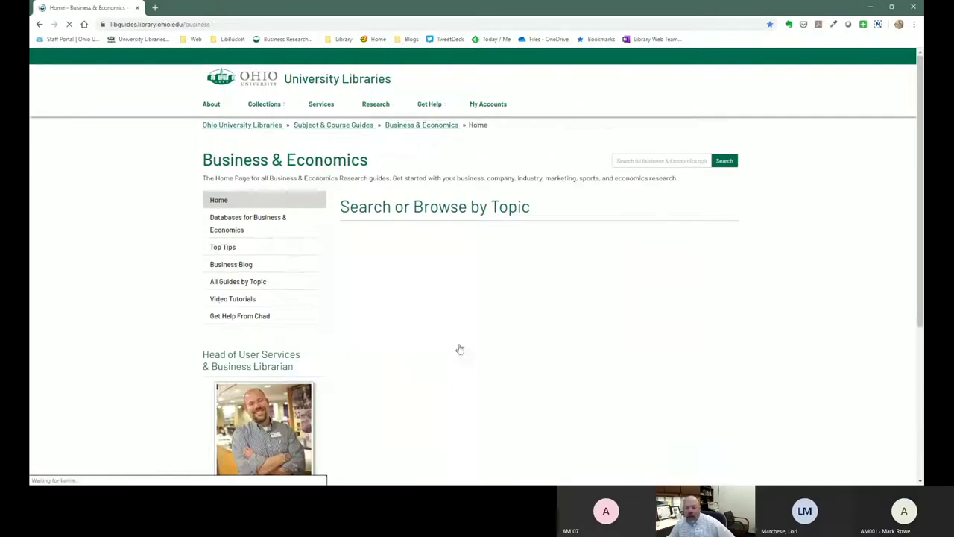
click(465, 360)
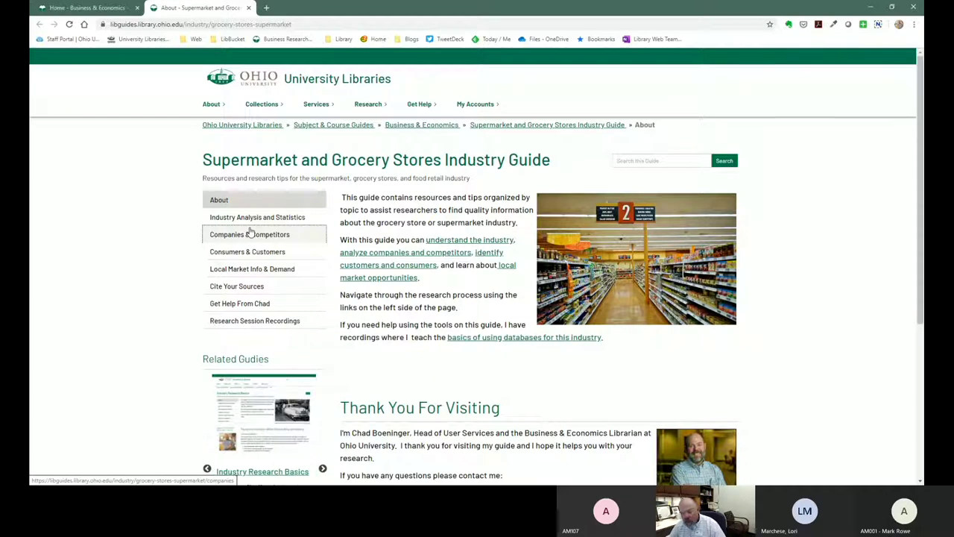
click(226, 270)
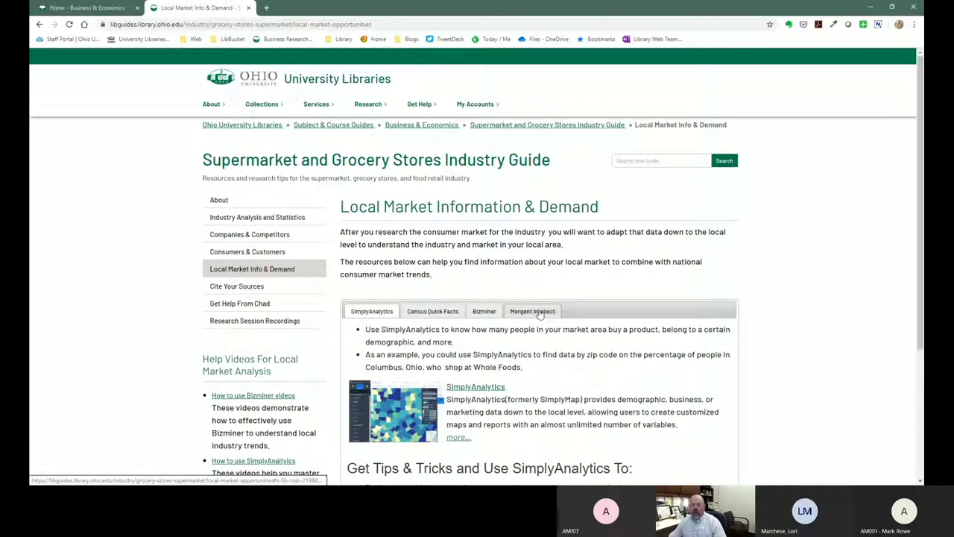
Show the guide's Mergent Intellect resource and open the Mergent Intellect database from it.
click(540, 313)
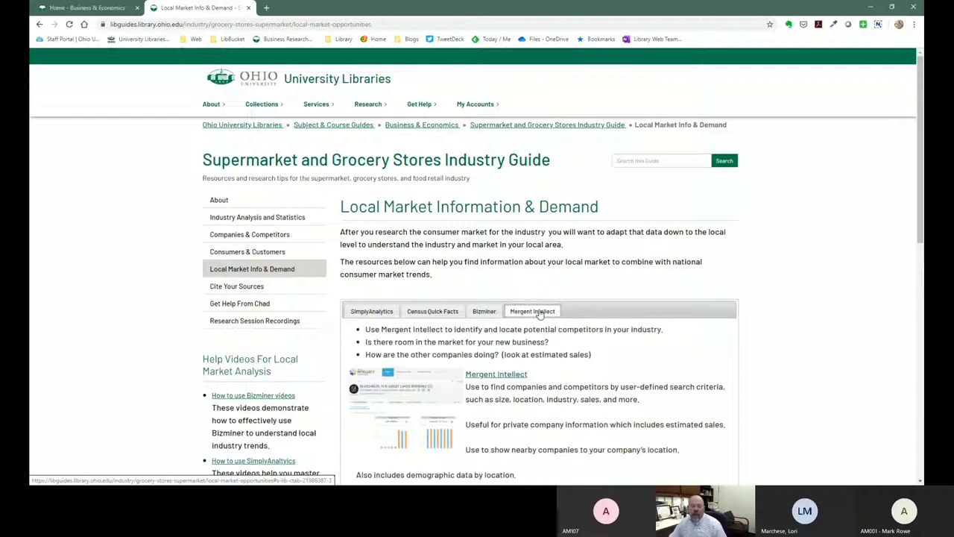
scroll(533, 310, down, 1)
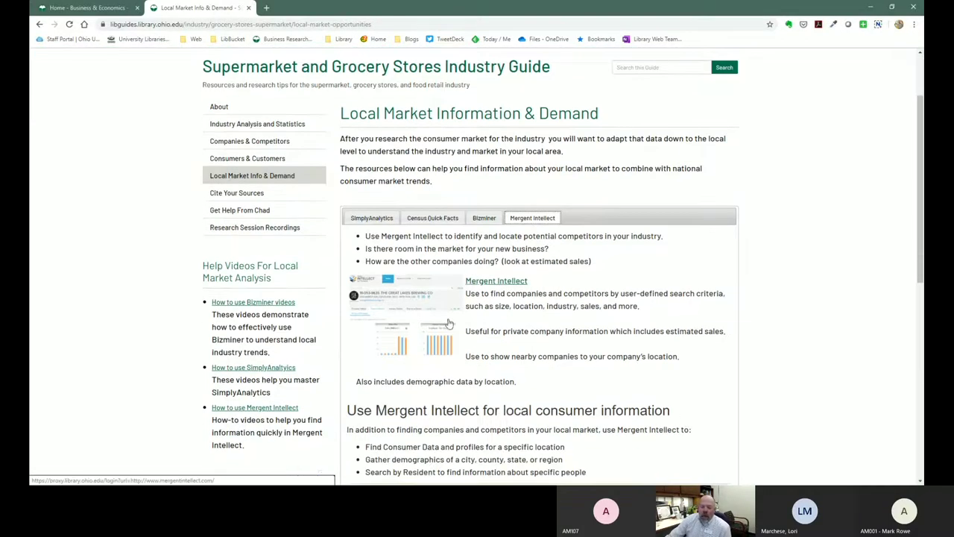
click(408, 306)
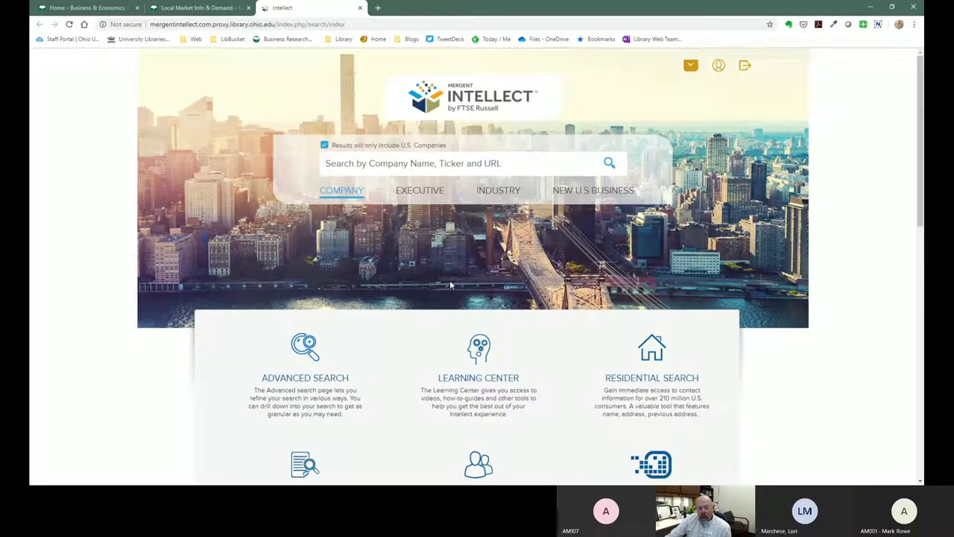
Open Mergent Intellect's advanced company search and show its industry criteria by SIC code.
click(381, 164)
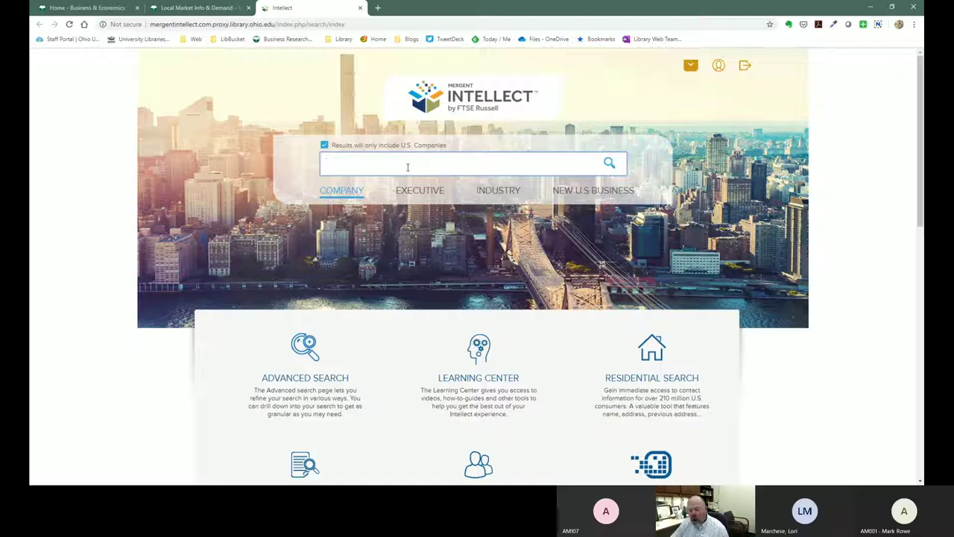
click(320, 378)
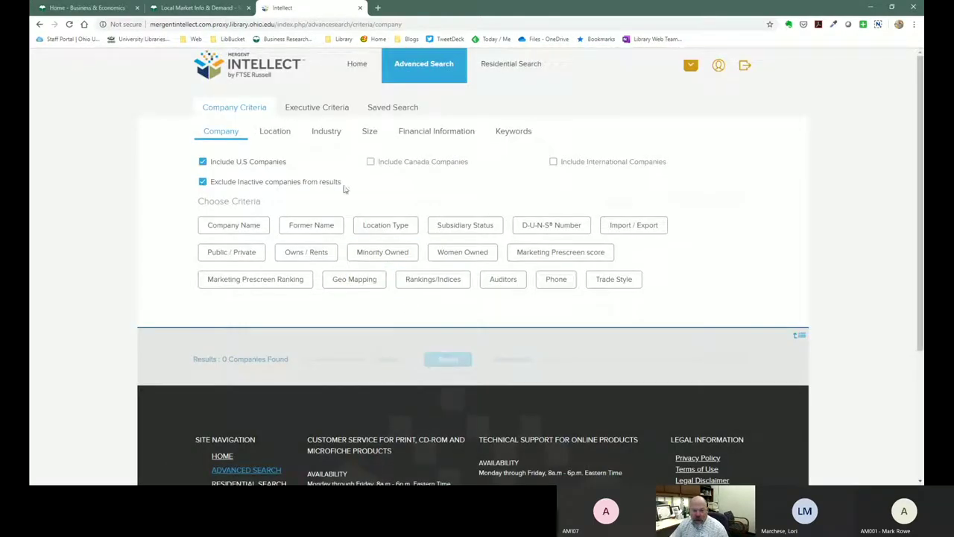
click(326, 132)
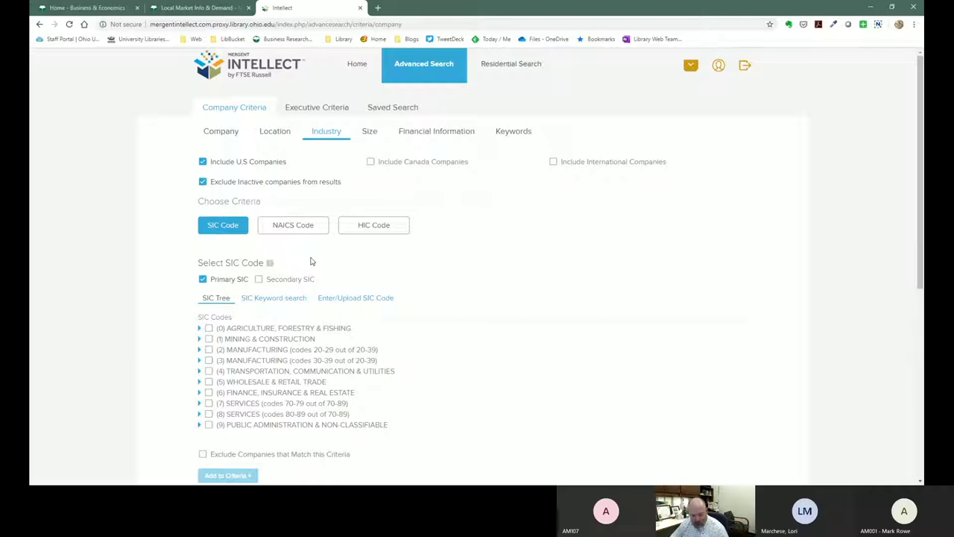
Expand the SIC tree through Wholesale & Retail Trade and Food Stores down to the Grocery stores codes.
scroll(298, 283, down, 2)
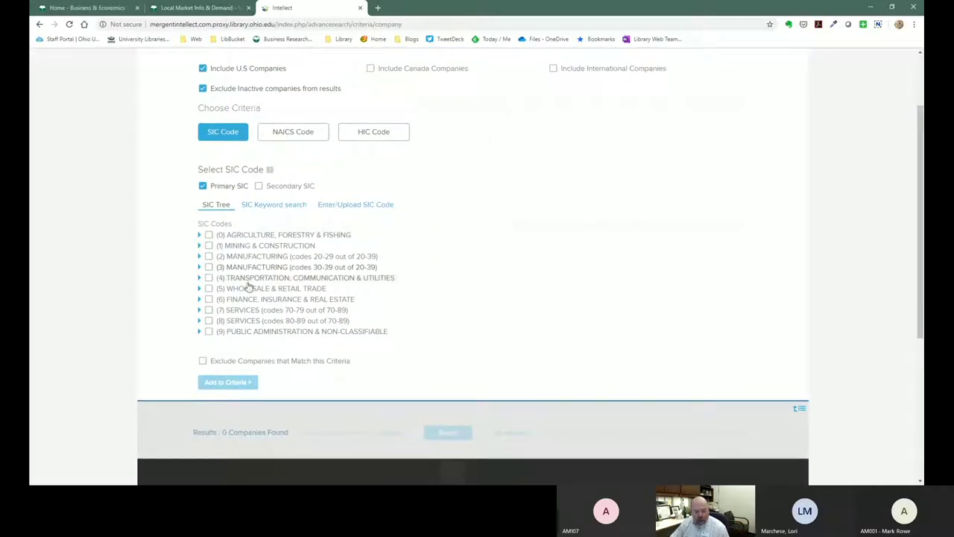
click(200, 292)
scroll(200, 292, down, 3)
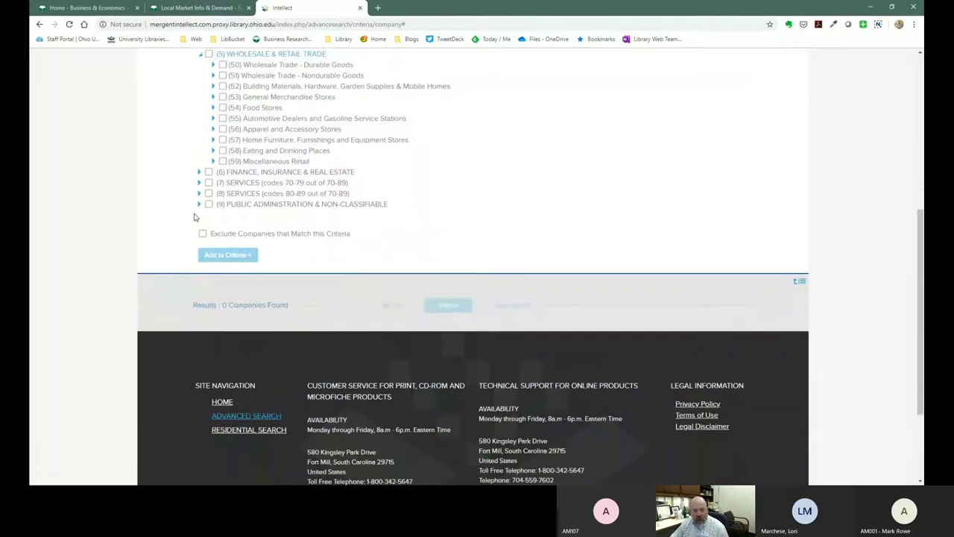
click(212, 110)
scroll(216, 89, down, 1)
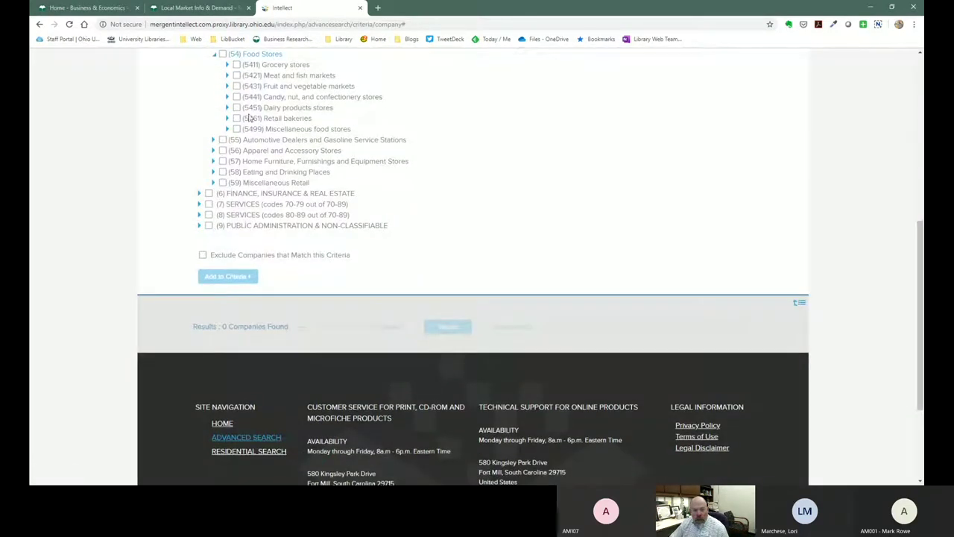
click(227, 65)
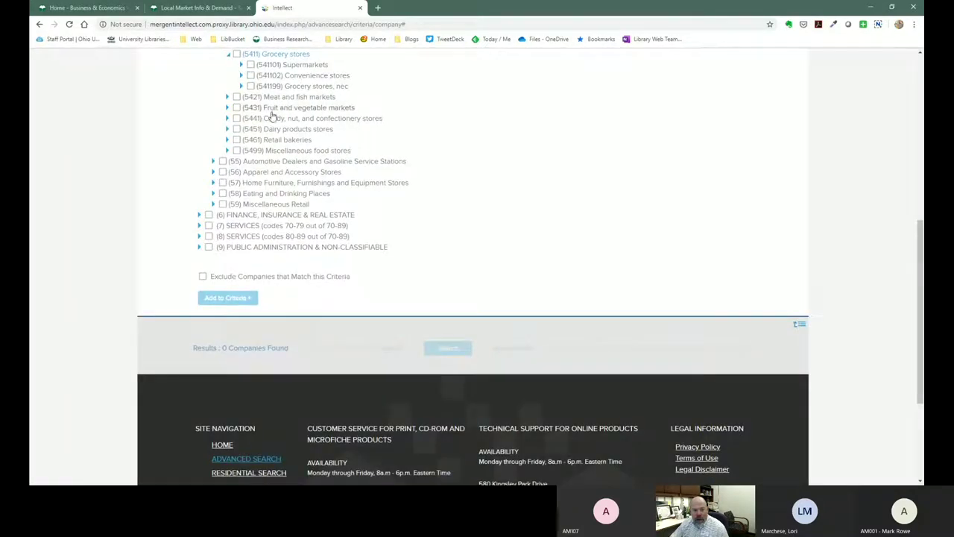
Add the Health foods SIC code 54990102, under Miscellaneous food stores and Health and dietetic food stores, to the search criteria.
click(226, 150)
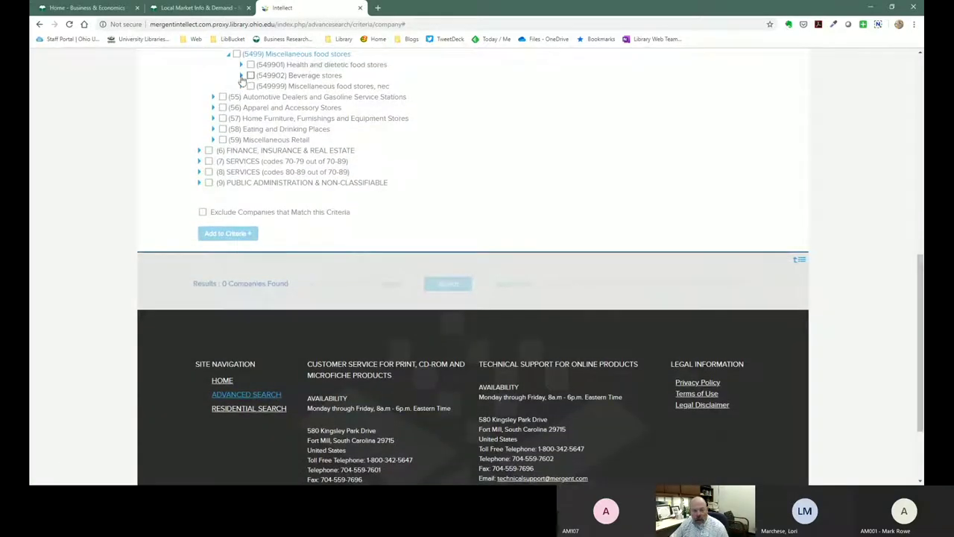
click(242, 68)
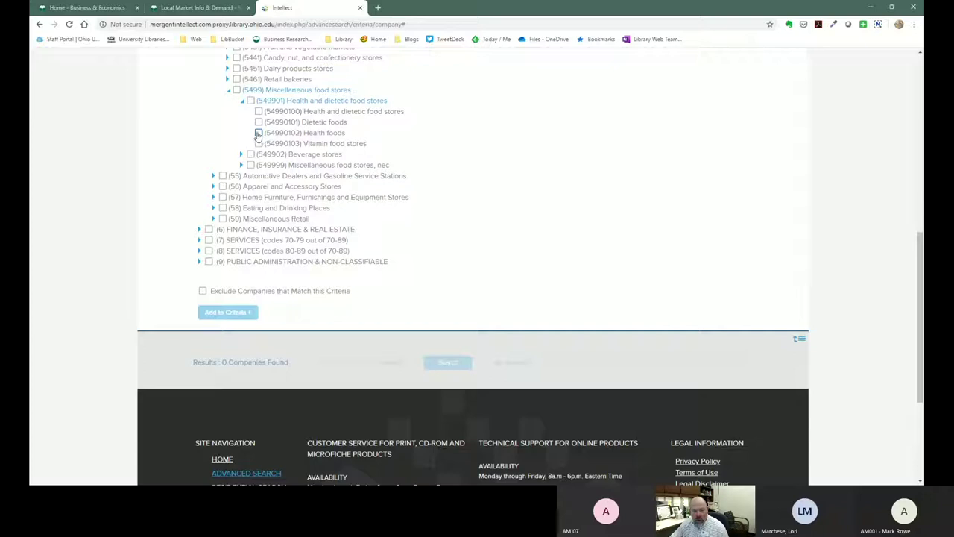
click(258, 133)
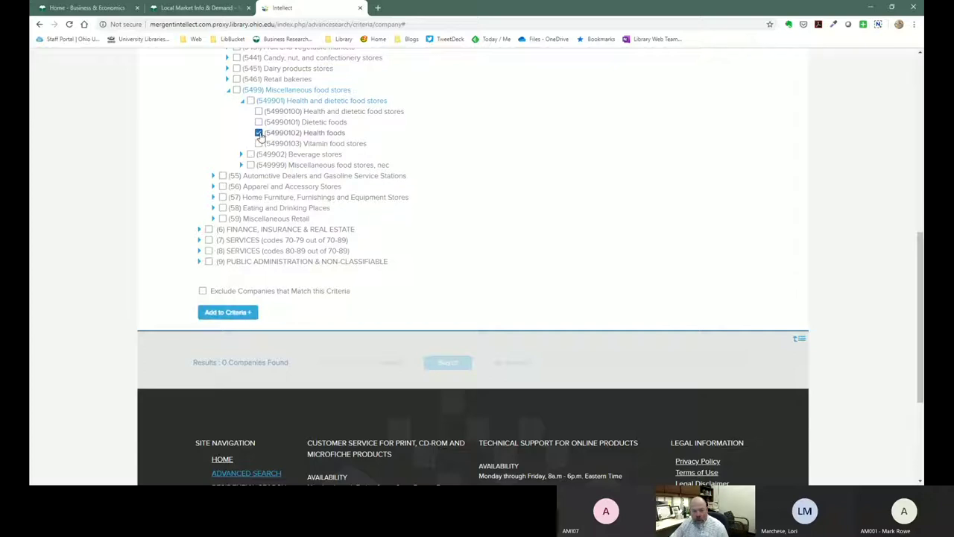
click(234, 312)
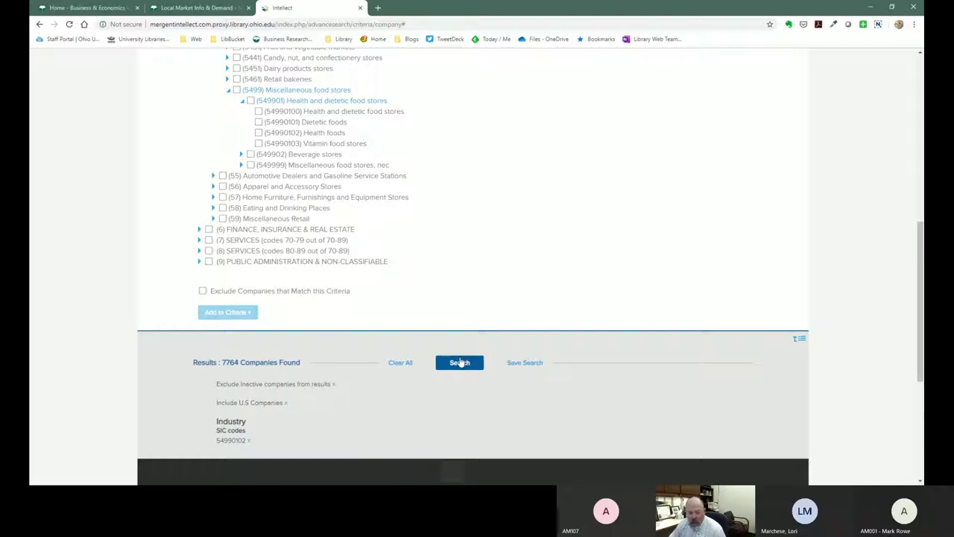
Run the health foods company search and review the sales chart and list of matching companies.
click(462, 363)
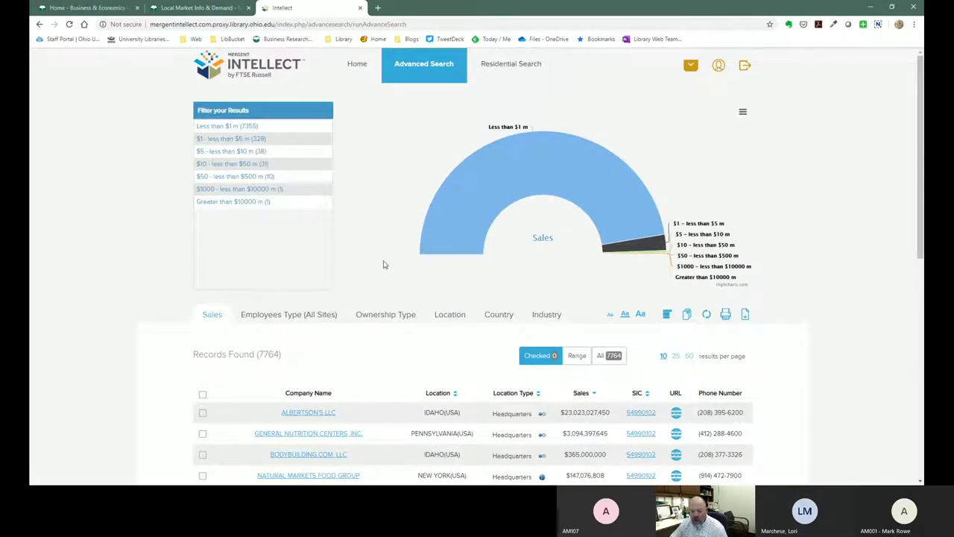
scroll(389, 202, down, 1)
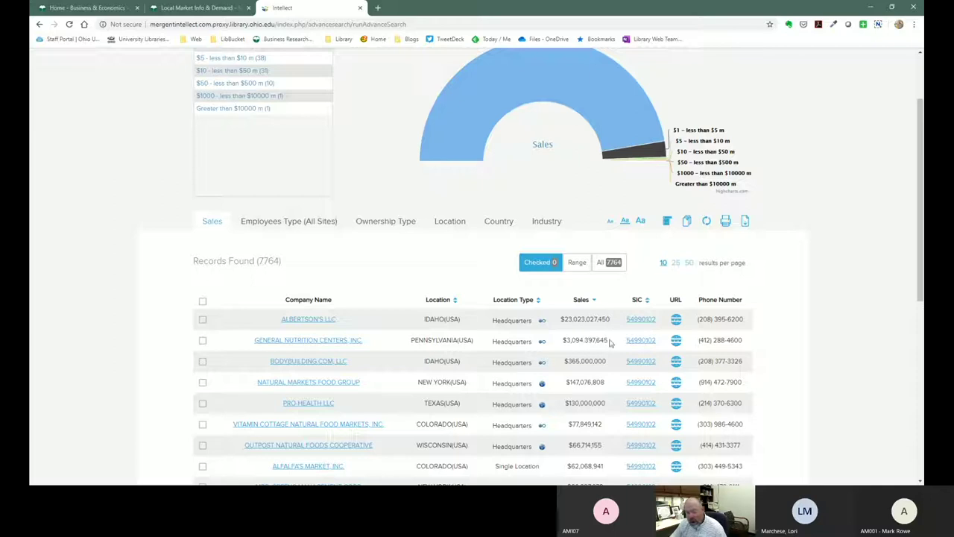
scroll(593, 358, up, 2)
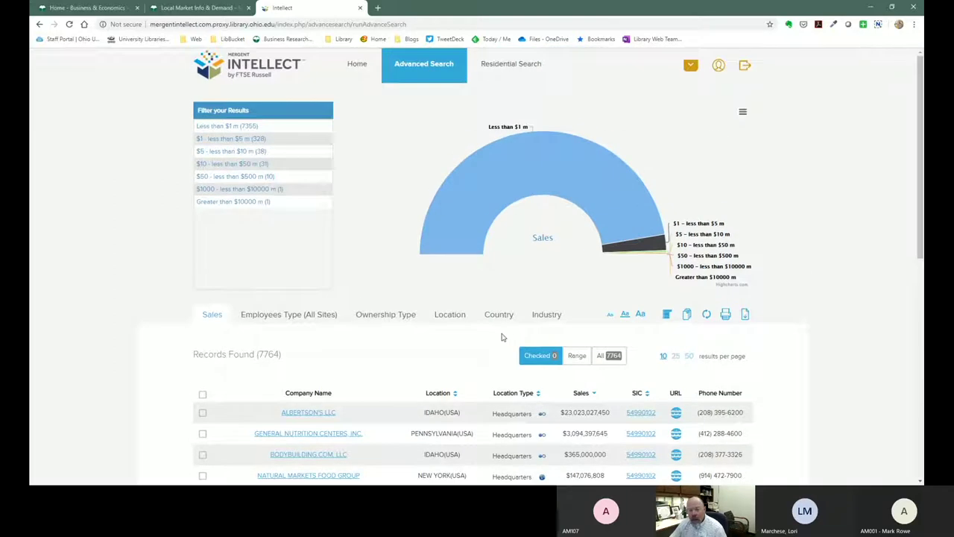
Return to the advanced search criteria and set up a location filter by county for the state of Ohio.
click(410, 72)
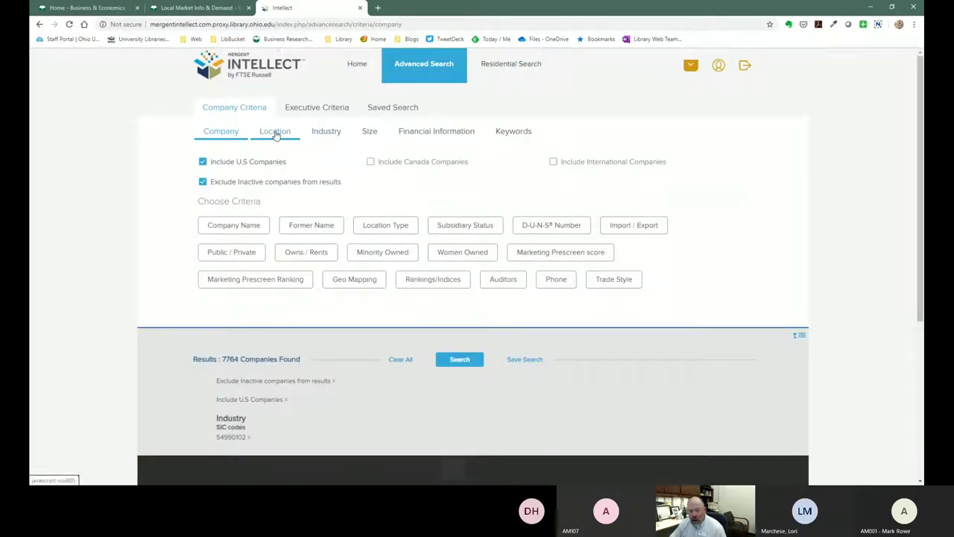
click(275, 132)
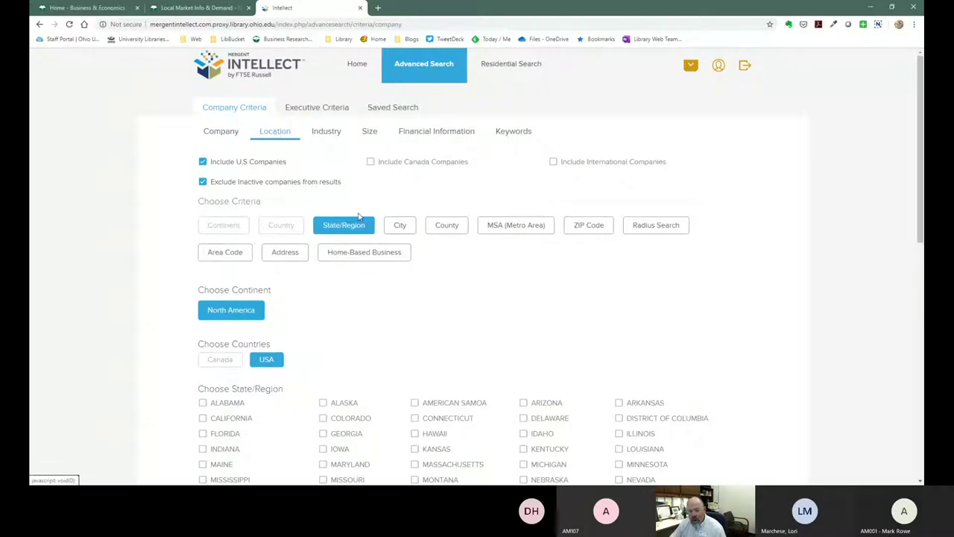
click(448, 226)
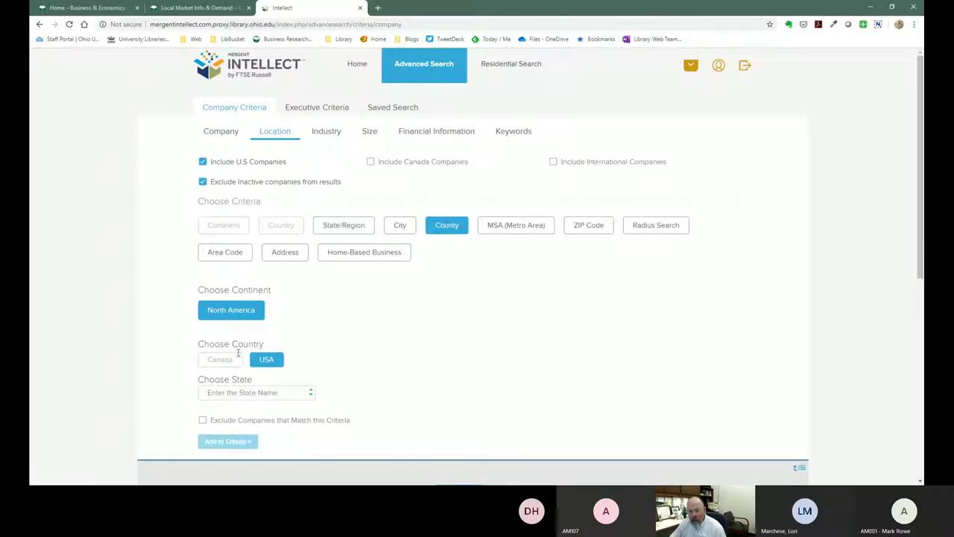
click(257, 393)
scroll(236, 356, down, 3)
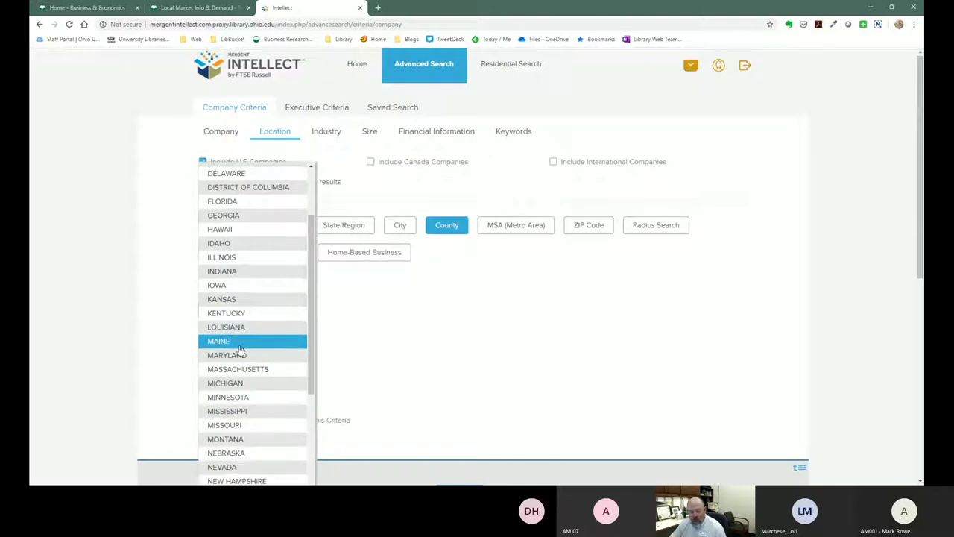
scroll(243, 388, down, 3)
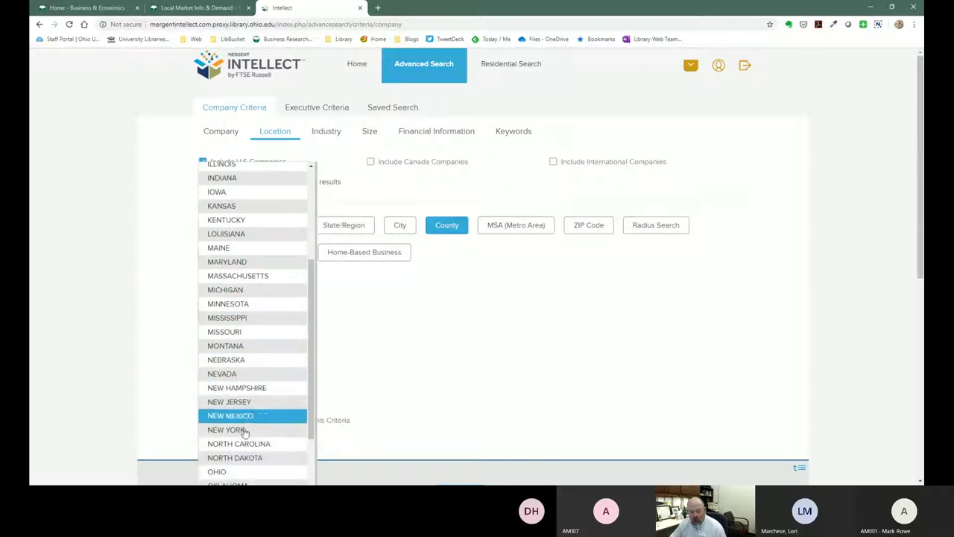
click(235, 471)
Select Franklin County and add it to the search criteria.
scroll(458, 318, down, 1)
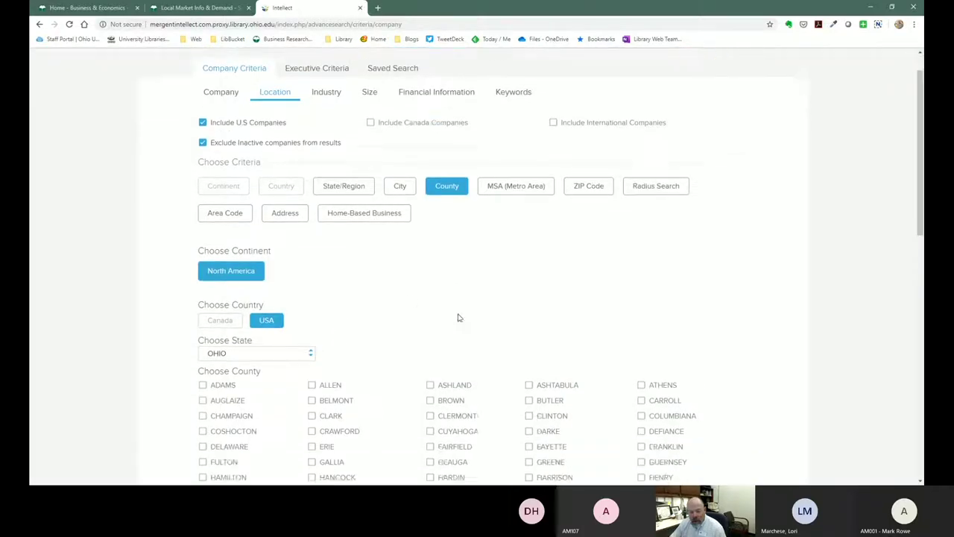
scroll(457, 317, down, 2)
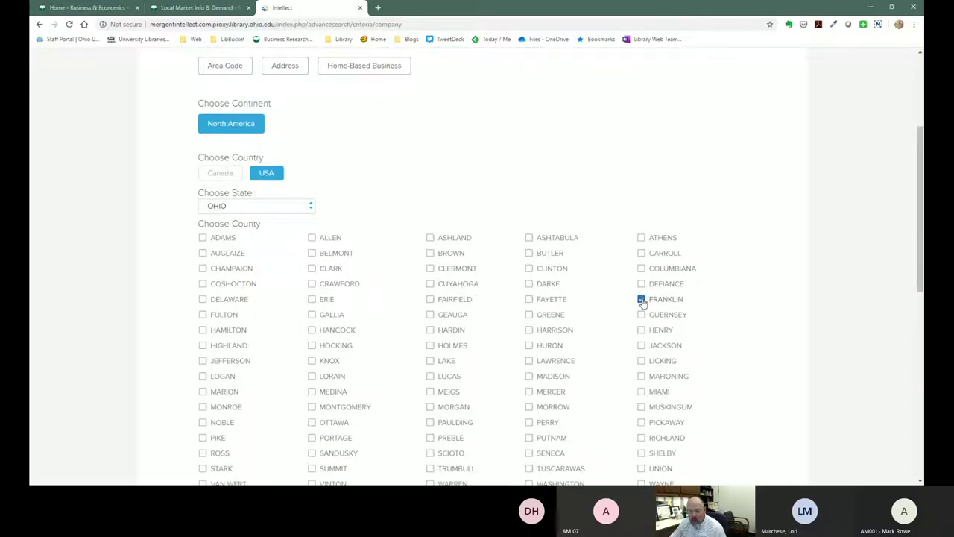
scroll(366, 260, down, 3)
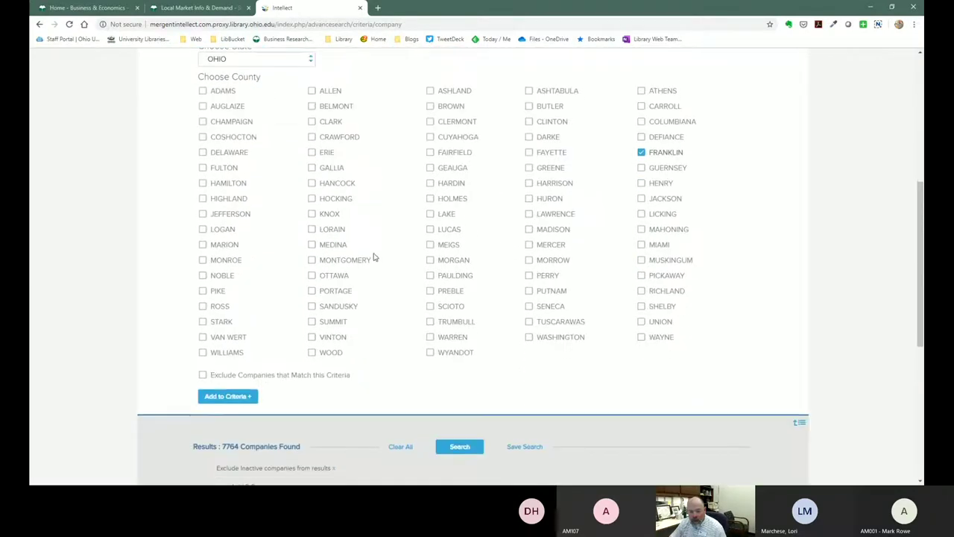
click(228, 357)
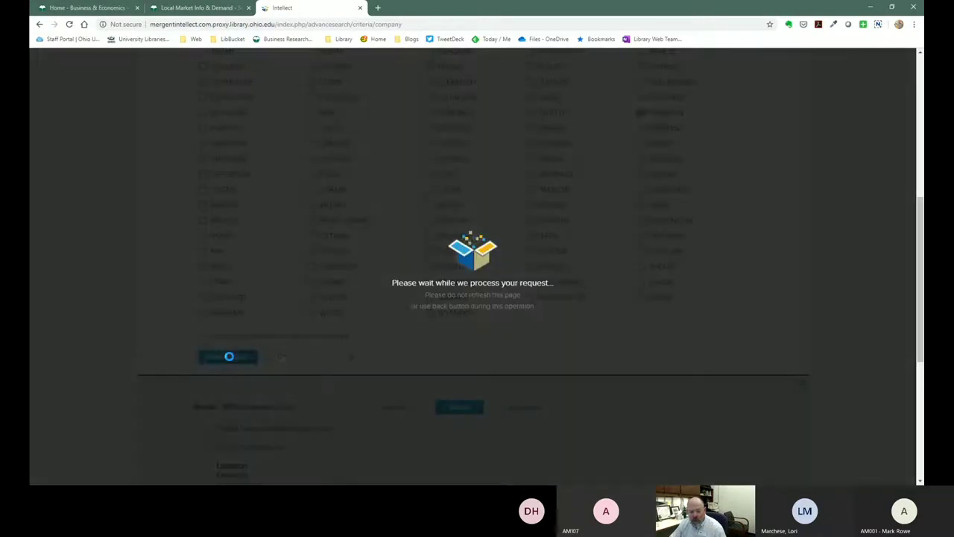
Run the search with the industry and county criteria and show the list of matching companies.
scroll(284, 274, up, 1)
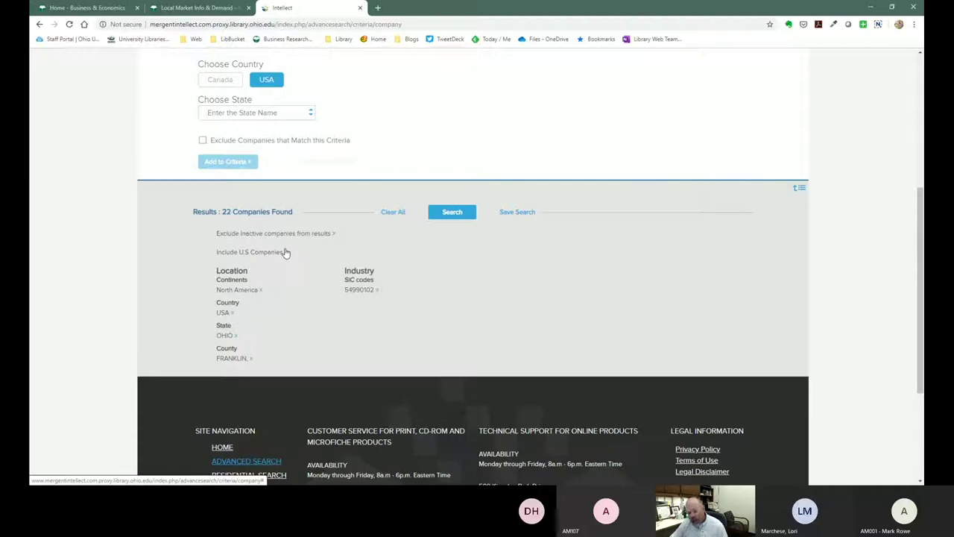
click(452, 212)
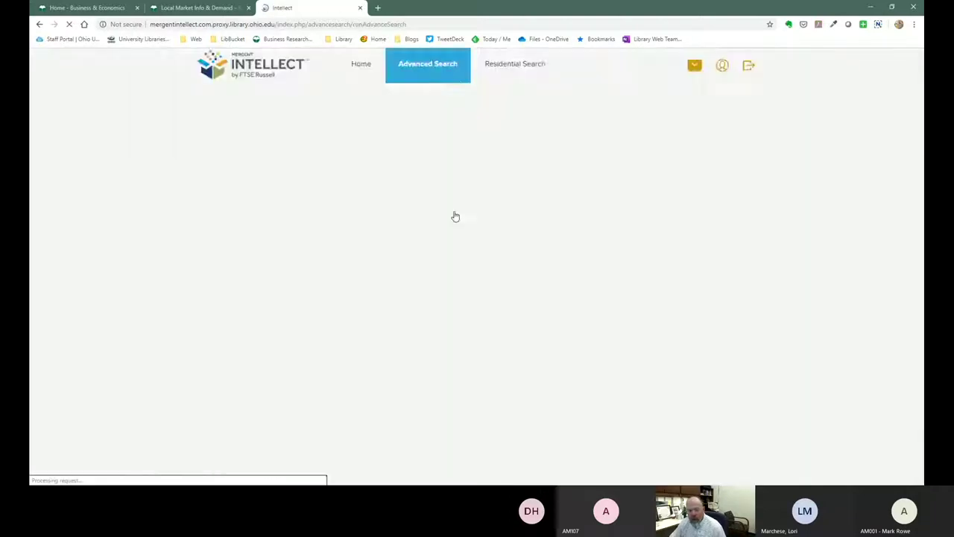
scroll(100, 296, down, 3)
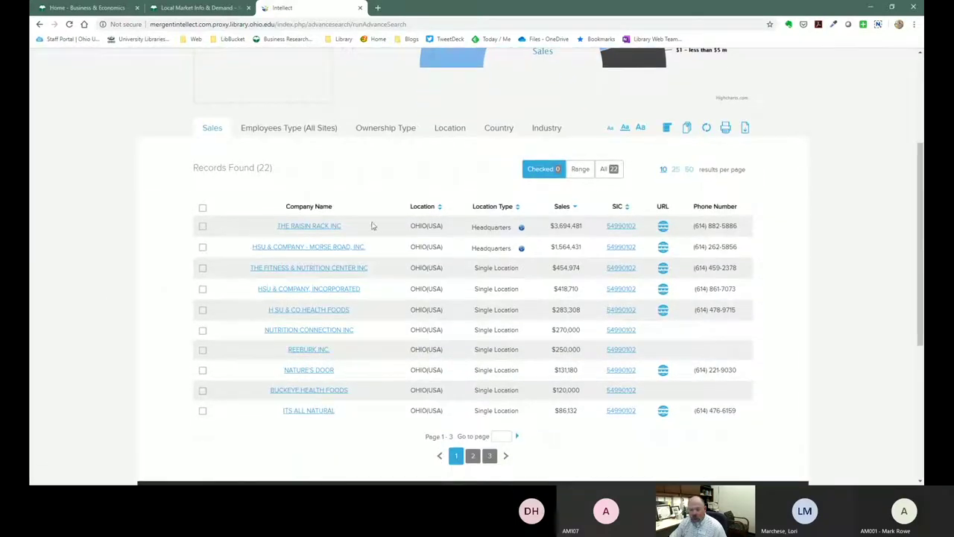
Open The Raisin Rack Inc's record, review its company overview, and return to the search results.
click(306, 228)
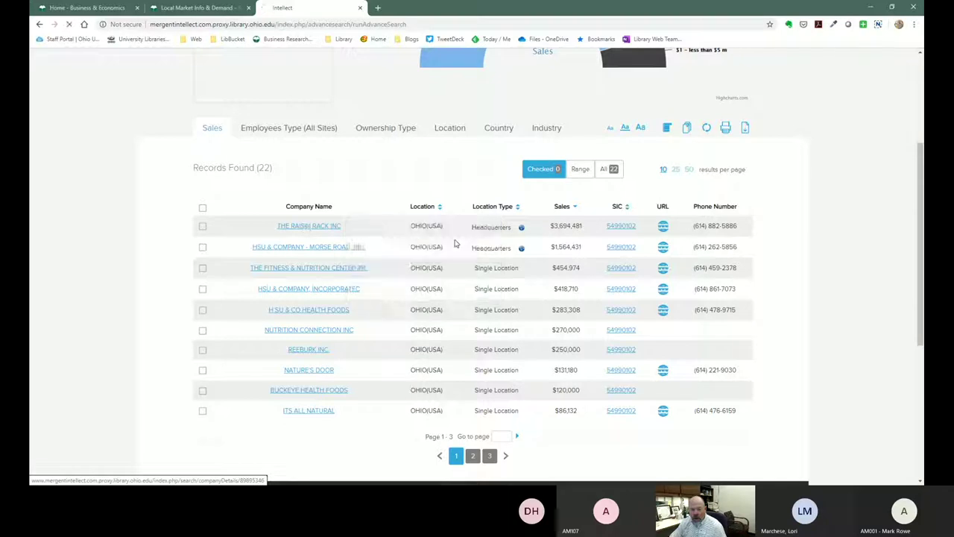
scroll(491, 277, down, 1)
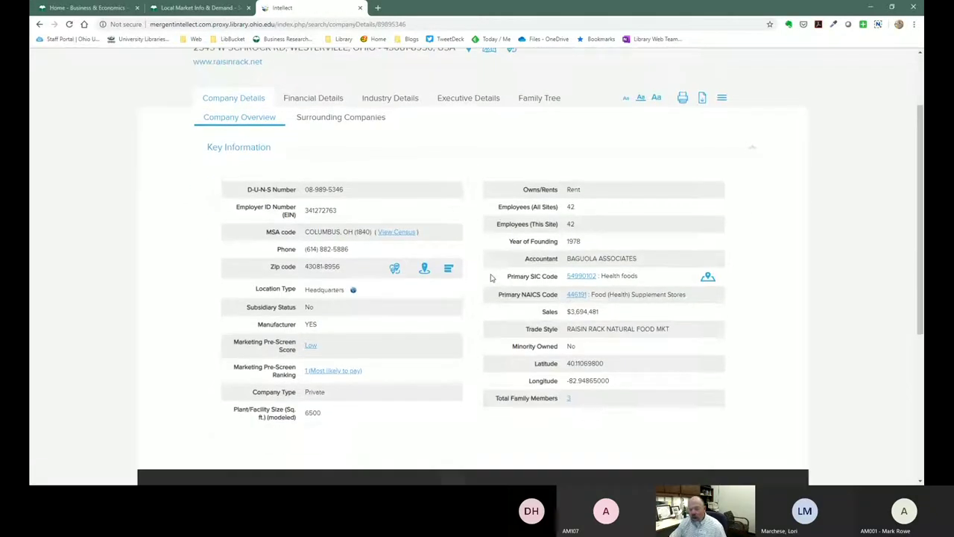
scroll(492, 280, up, 1)
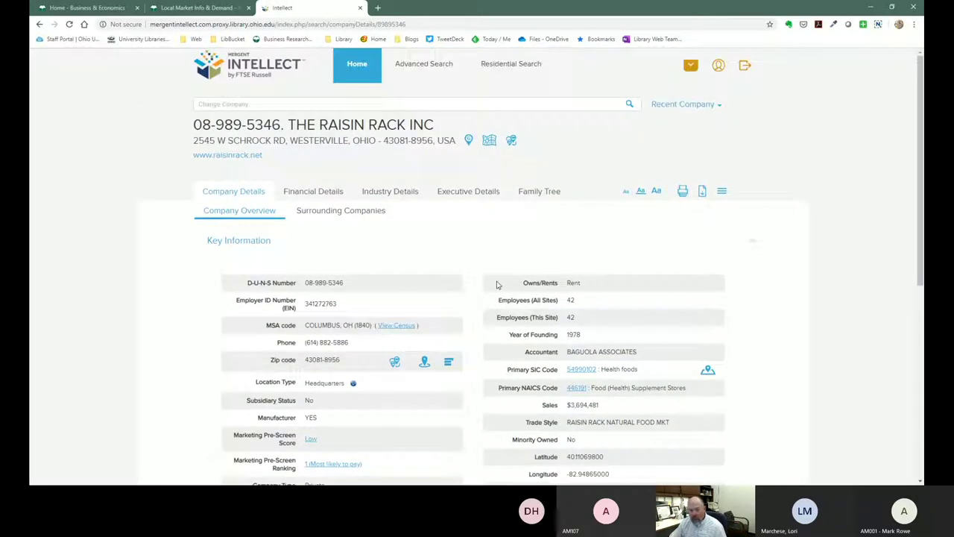
click(41, 24)
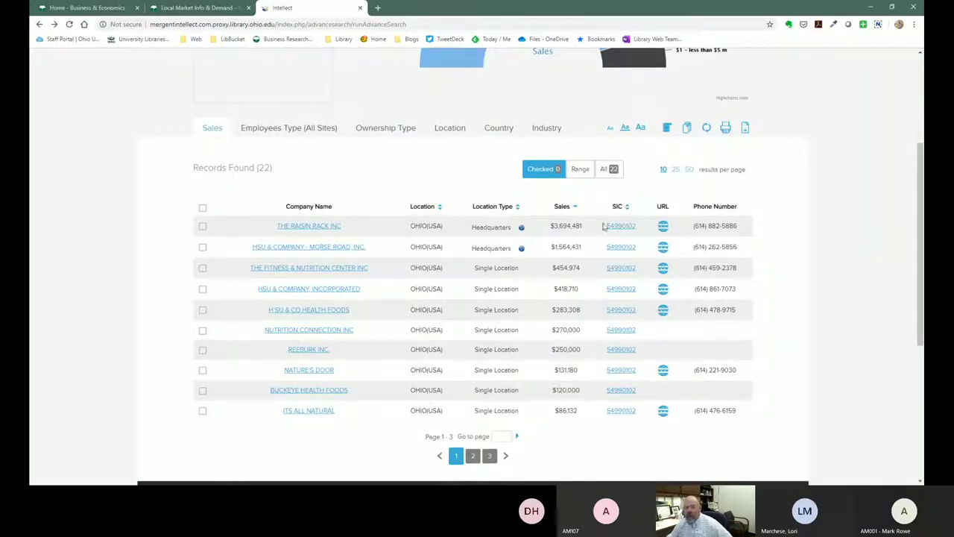
Select all companies in the results and open the table download options, reviewing the available fields.
click(608, 170)
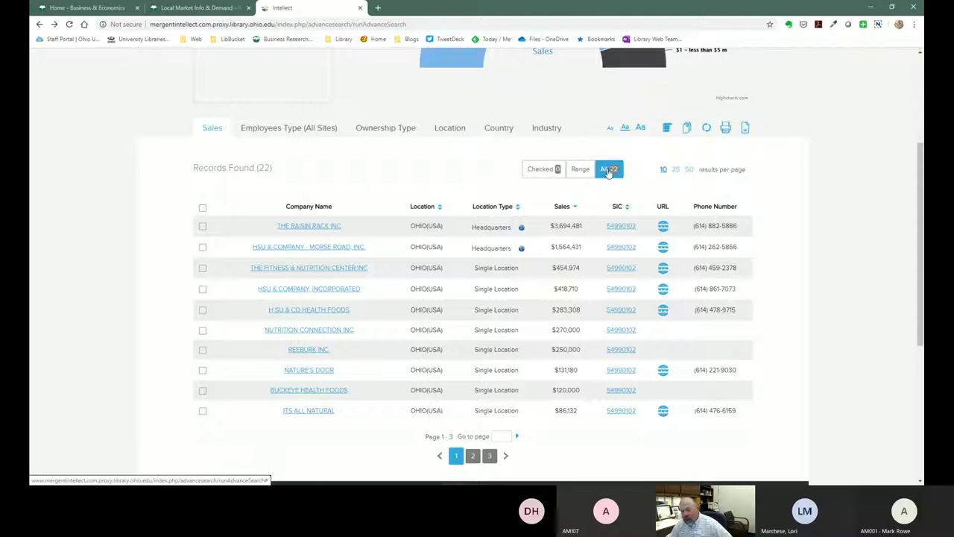
click(687, 128)
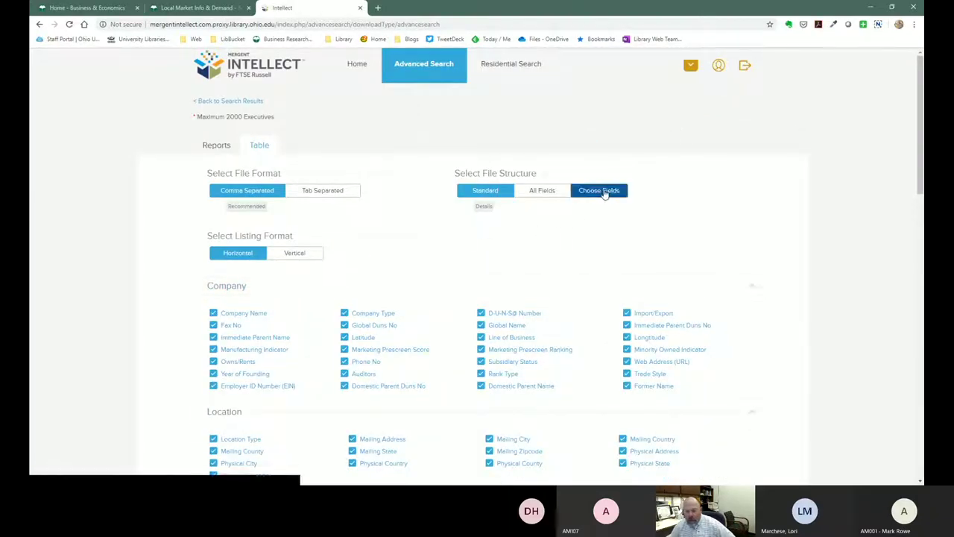
scroll(408, 214, down, 3)
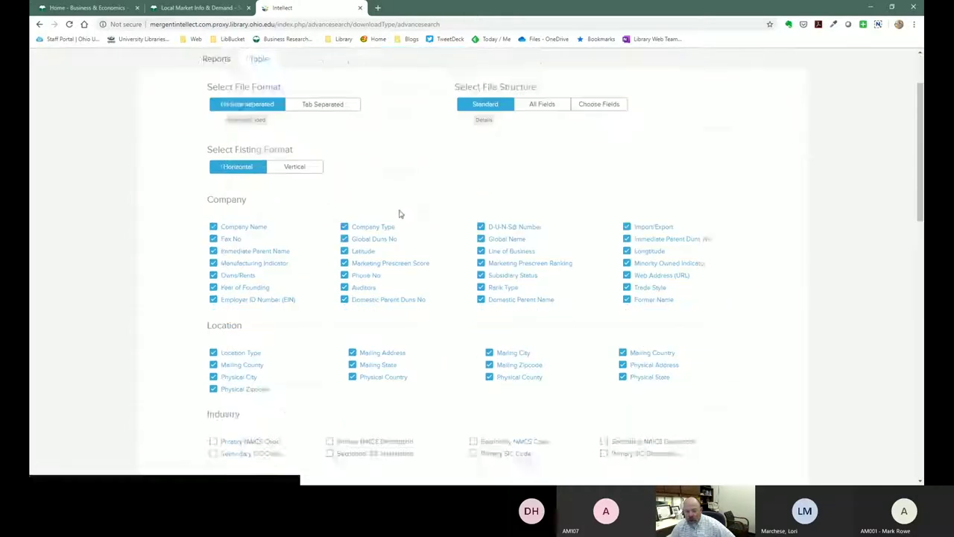
scroll(429, 296, up, 3)
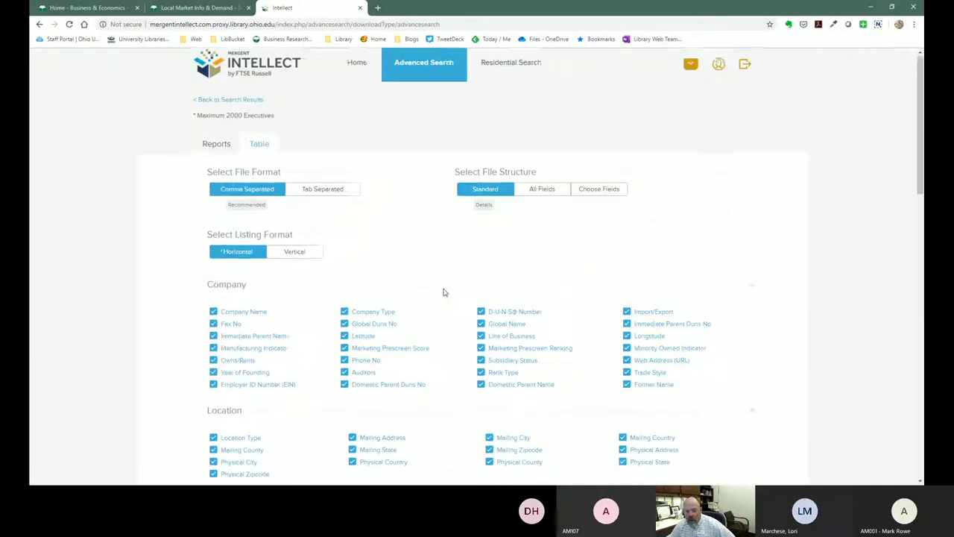
Switch the file structure to chosen fields and include Company Name and Year of Founding.
click(598, 188)
click(213, 312)
scroll(291, 302, down, 1)
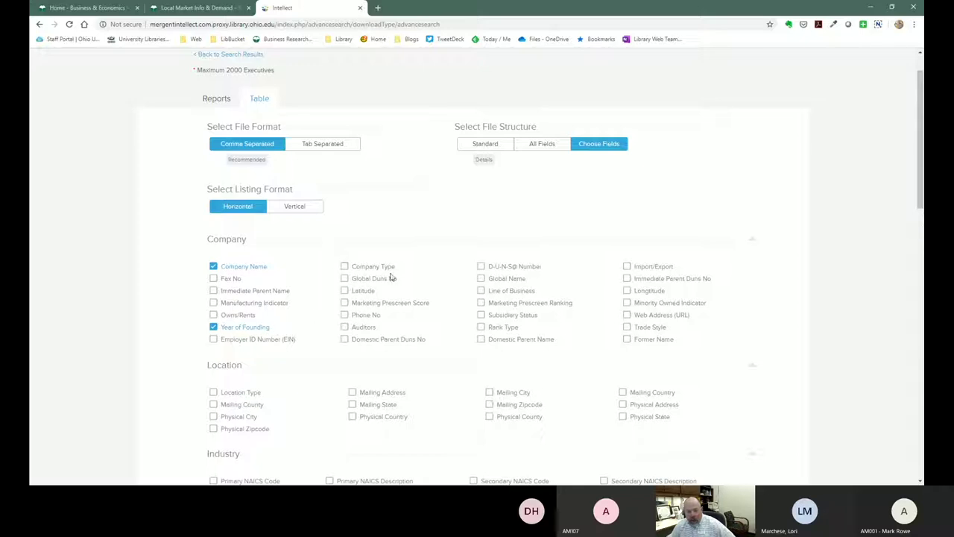
scroll(402, 250, down, 1)
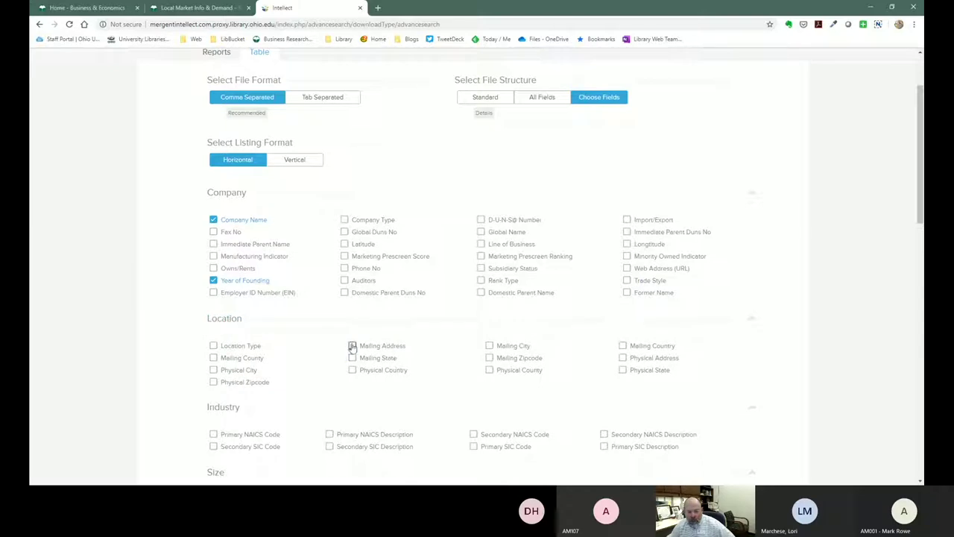
Include the Physical City, Physical Zipcode and Physical Address location fields in the download.
click(213, 369)
click(213, 382)
click(622, 358)
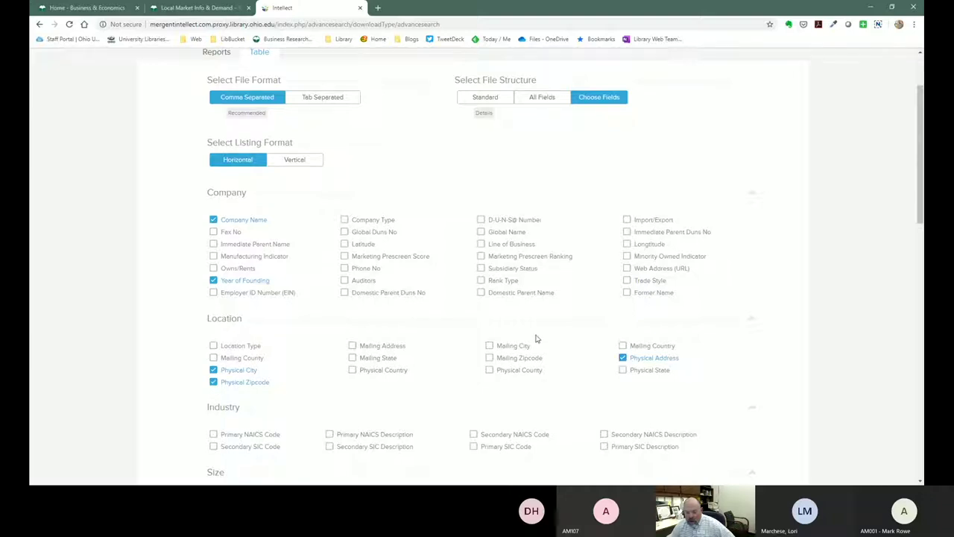
scroll(533, 339, down, 1)
scroll(381, 334, down, 1)
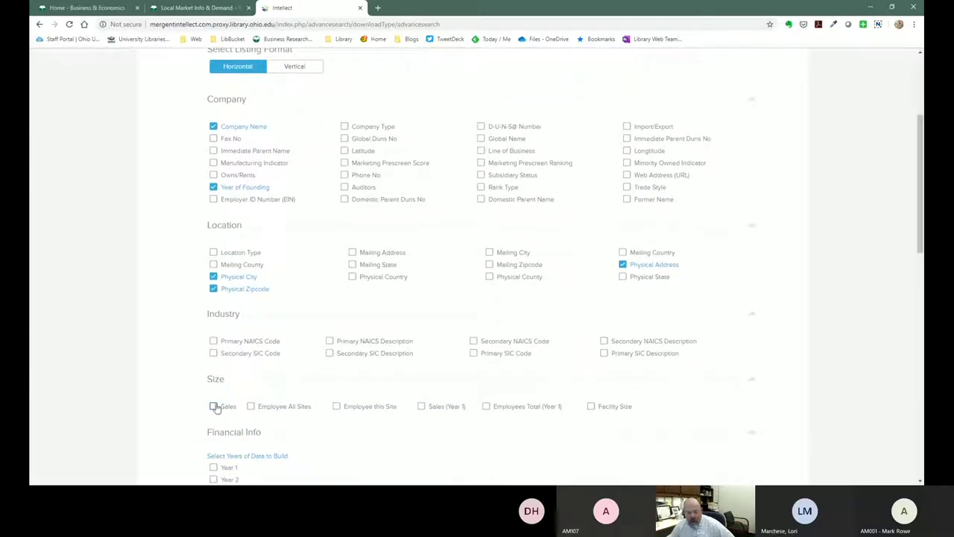
Include the Sales and Employee All Sites size fields in the download.
scroll(298, 406, down, 1)
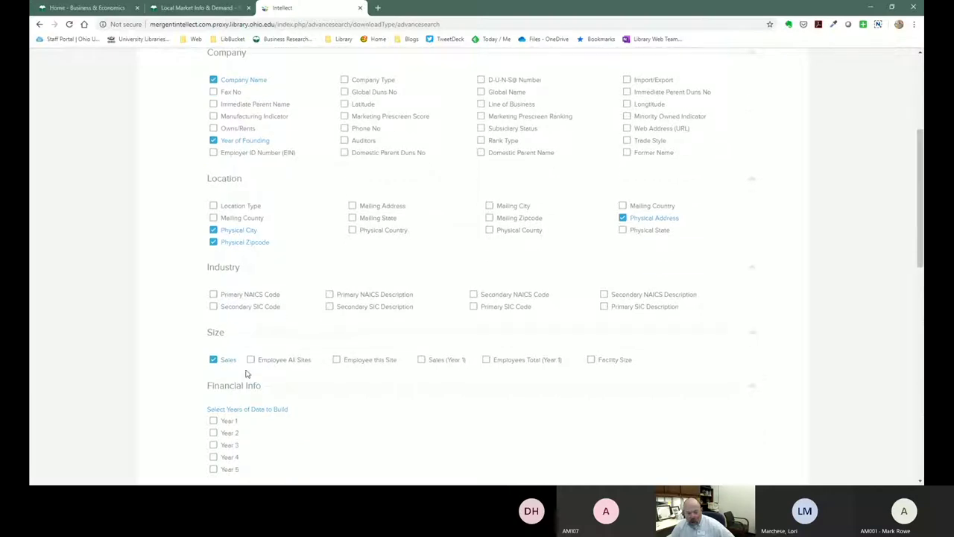
click(251, 360)
scroll(347, 319, down, 3)
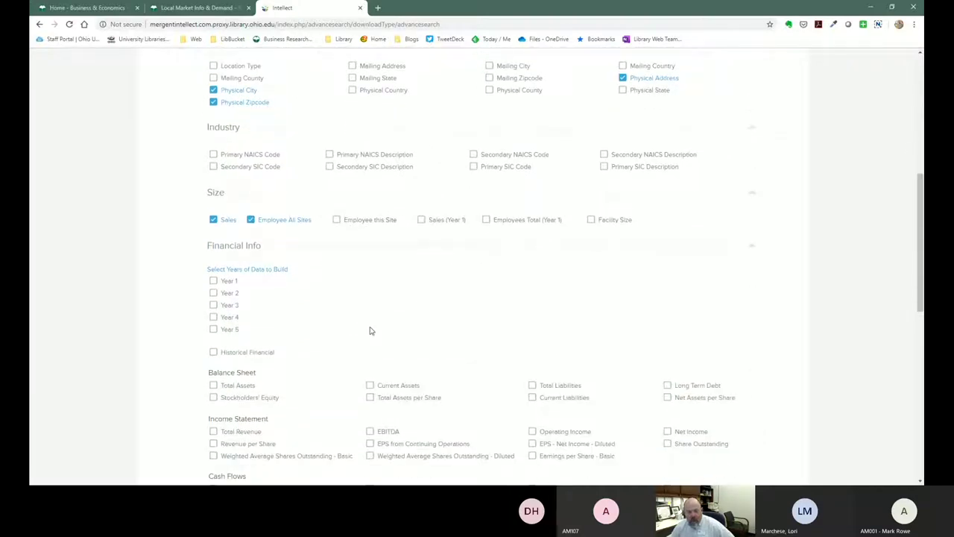
Include the executive First Name, Last Name and Phone fields in the download.
scroll(370, 330, down, 1)
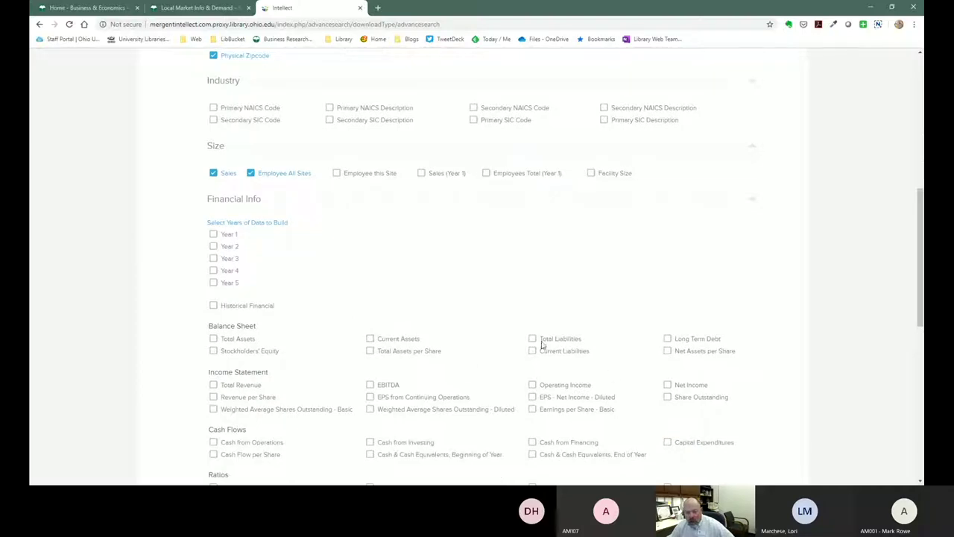
scroll(497, 287, down, 3)
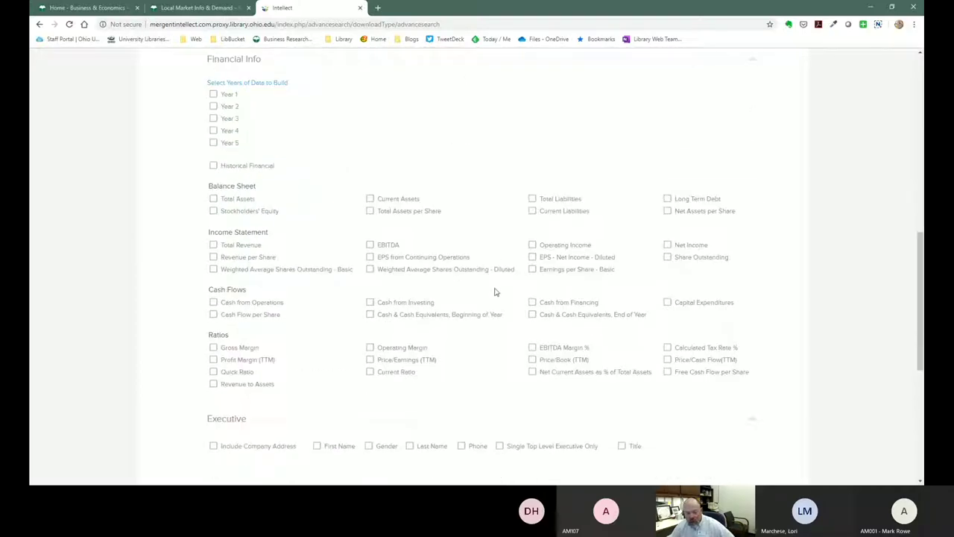
scroll(494, 294, down, 2)
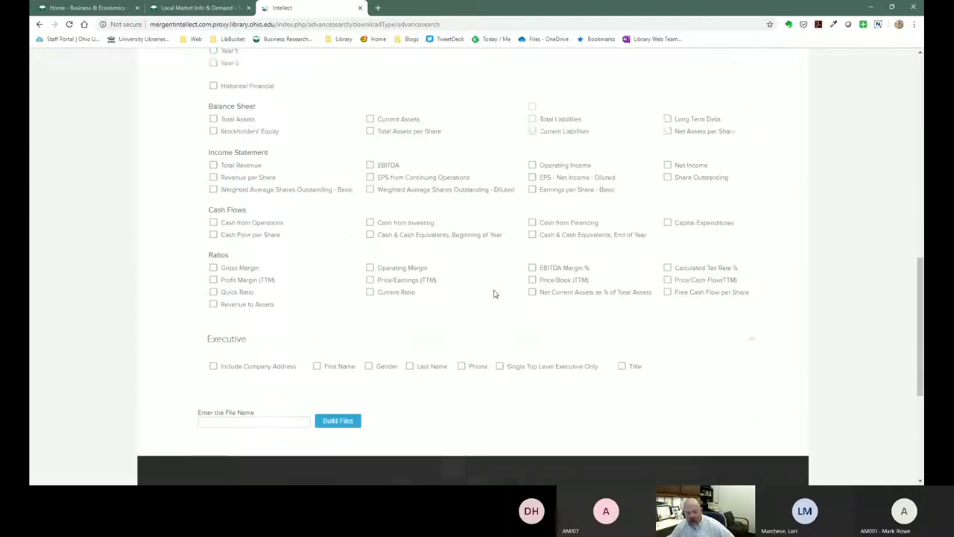
click(317, 353)
click(409, 352)
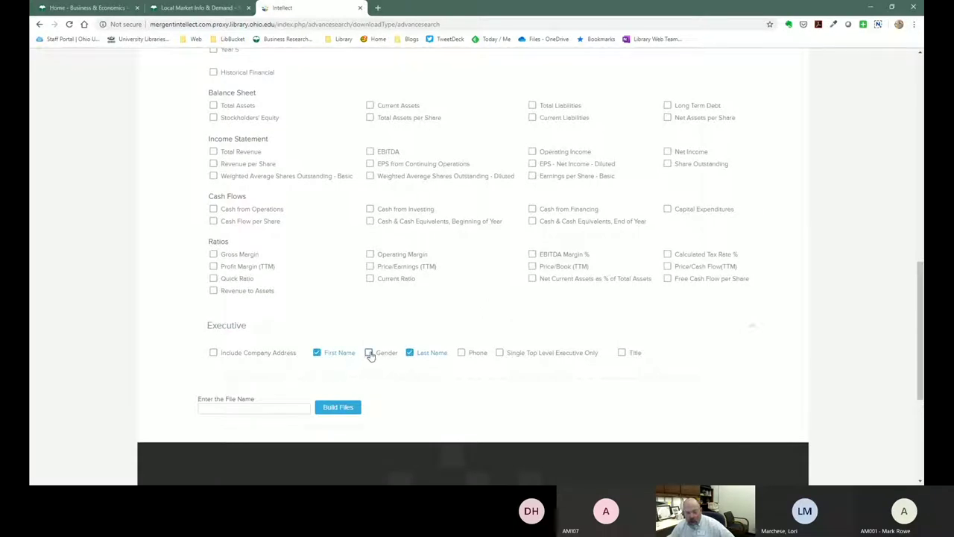
click(461, 354)
Build the file under the name chadgrocery, then download and open the resulting CSV.
click(224, 413)
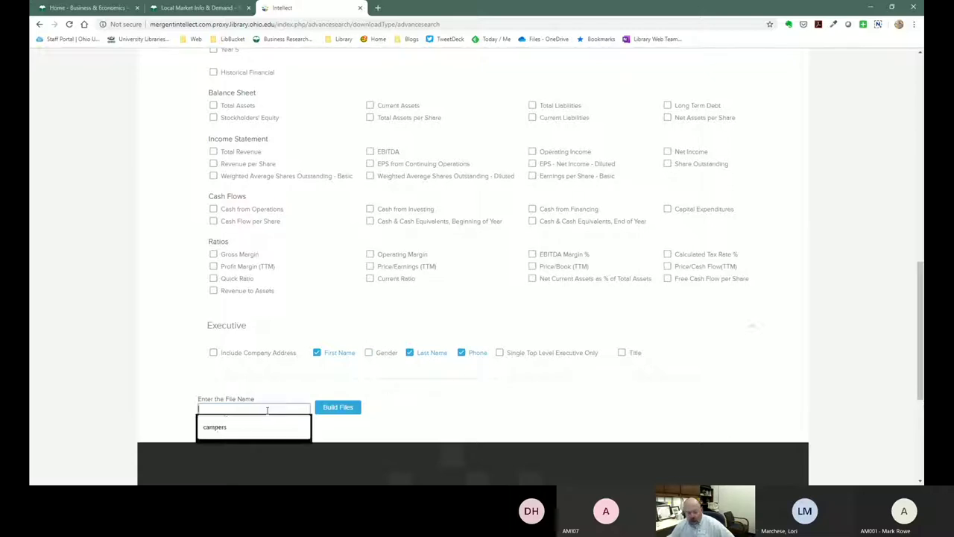
text(chadgor)
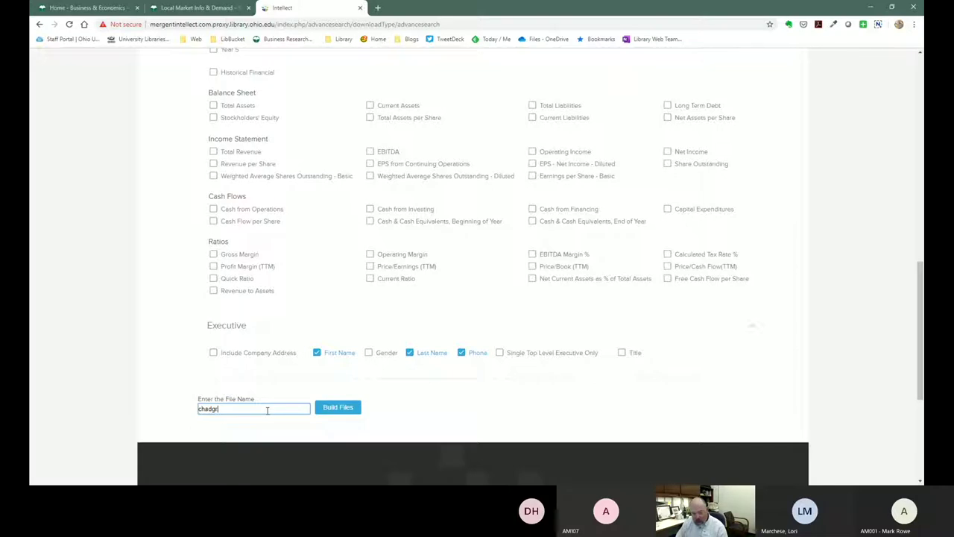
click(335, 407)
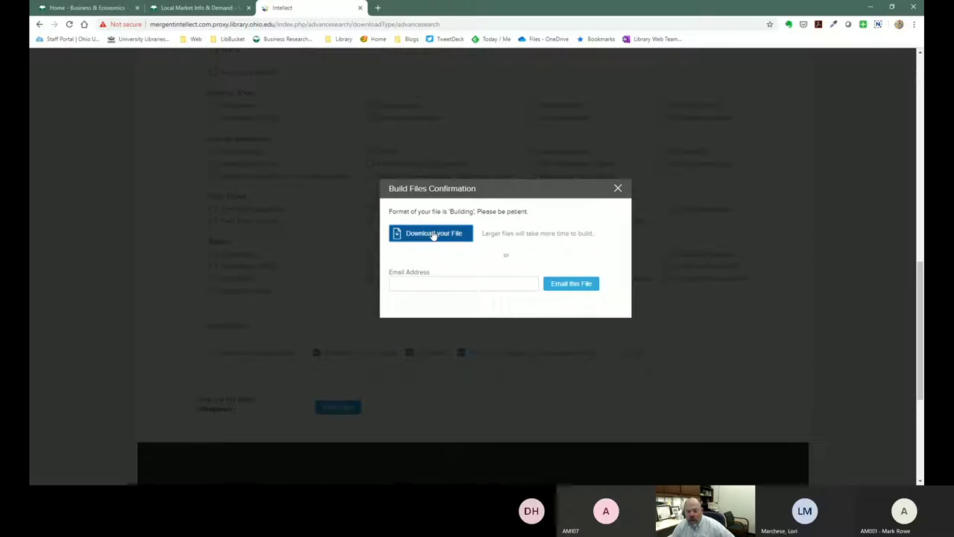
click(433, 234)
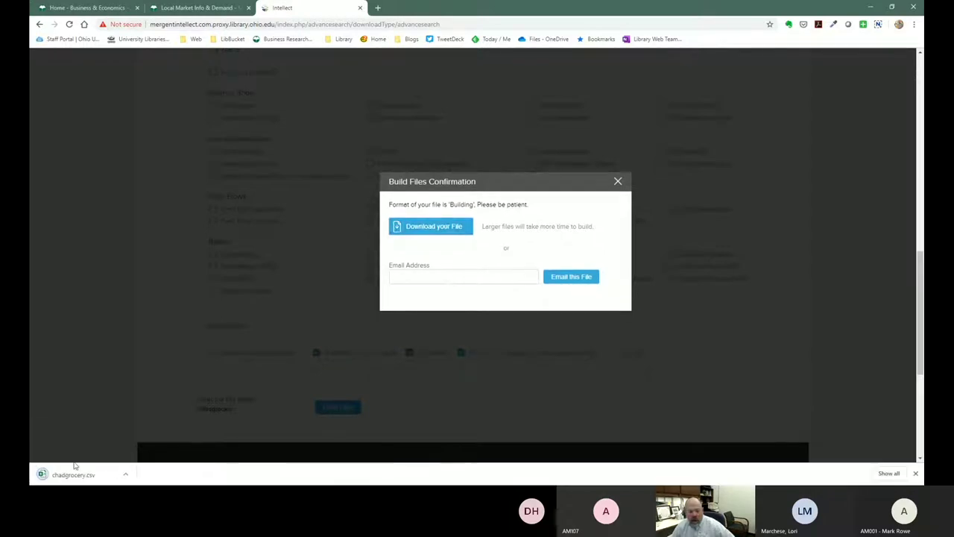
click(64, 475)
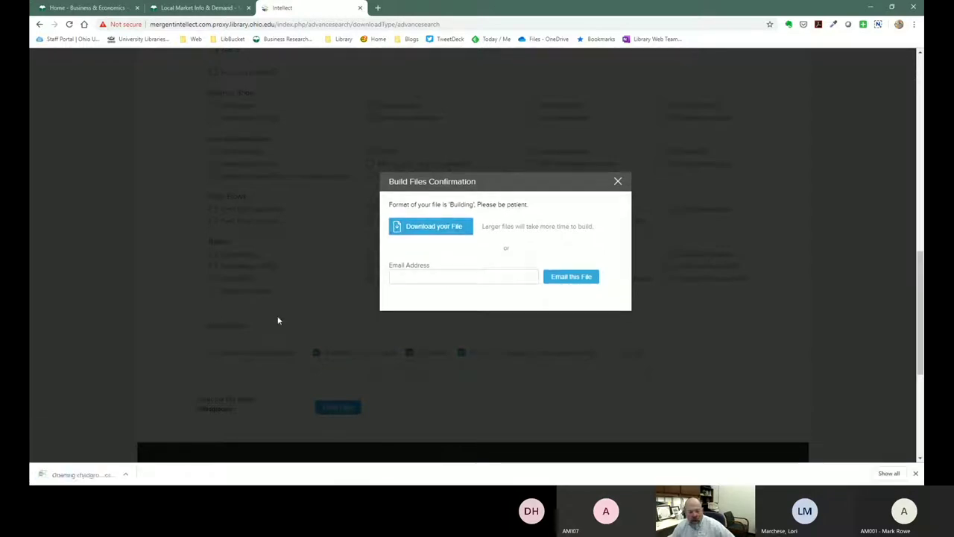
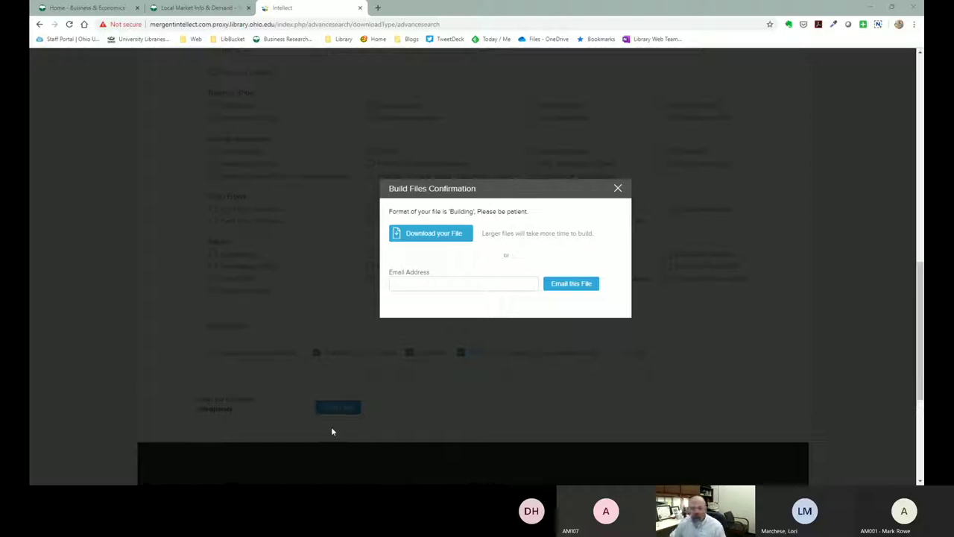
Dismiss the file build confirmation and close Mergent Intellect to return to the grocery industry guide.
click(331, 426)
click(618, 188)
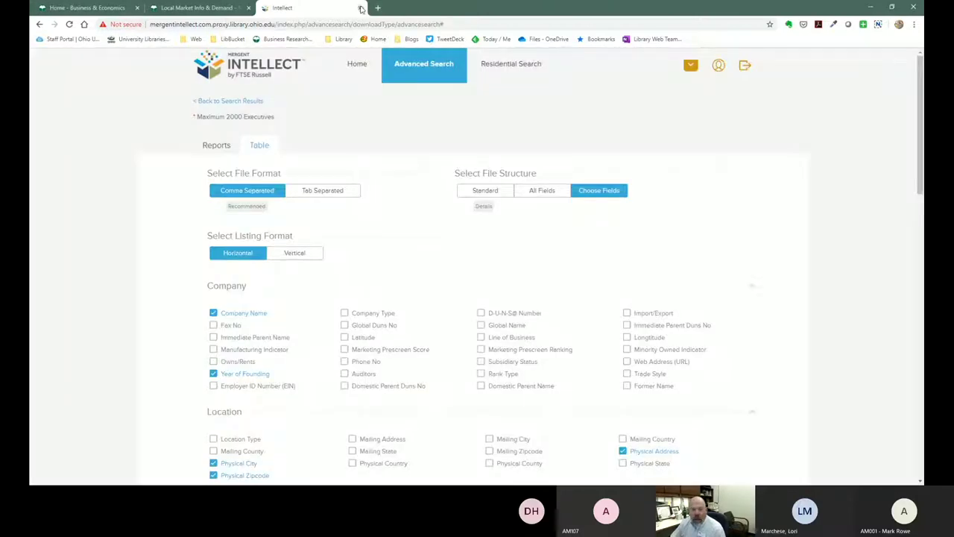
click(360, 9)
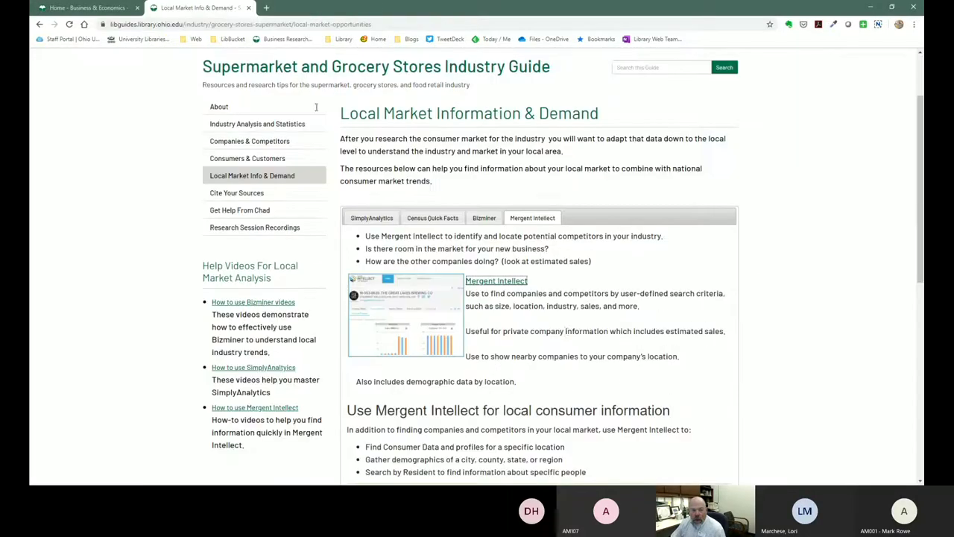
Show the Bizminer resources in the guide's Local Market Information & Demand section and open the Bizminer database.
scroll(566, 339, down, 3)
scroll(578, 314, up, 3)
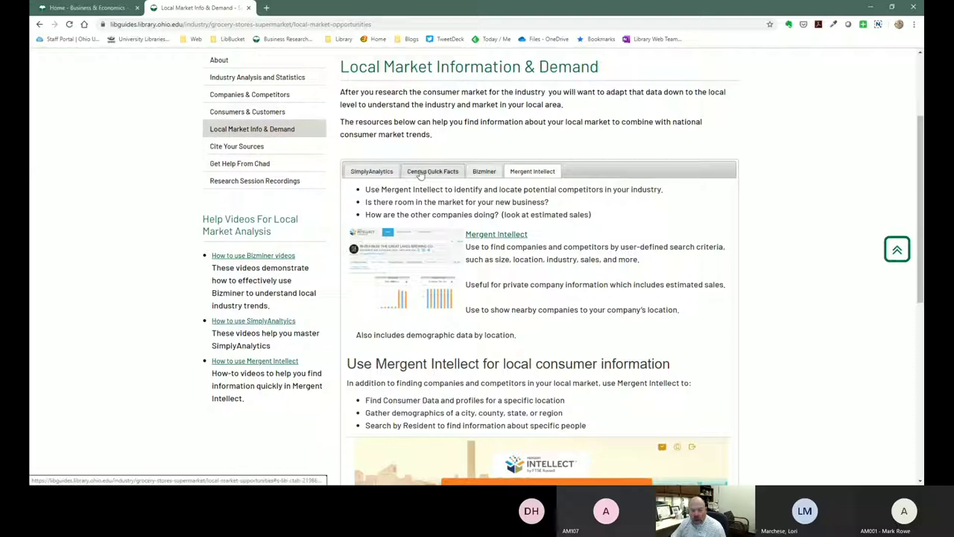
click(485, 172)
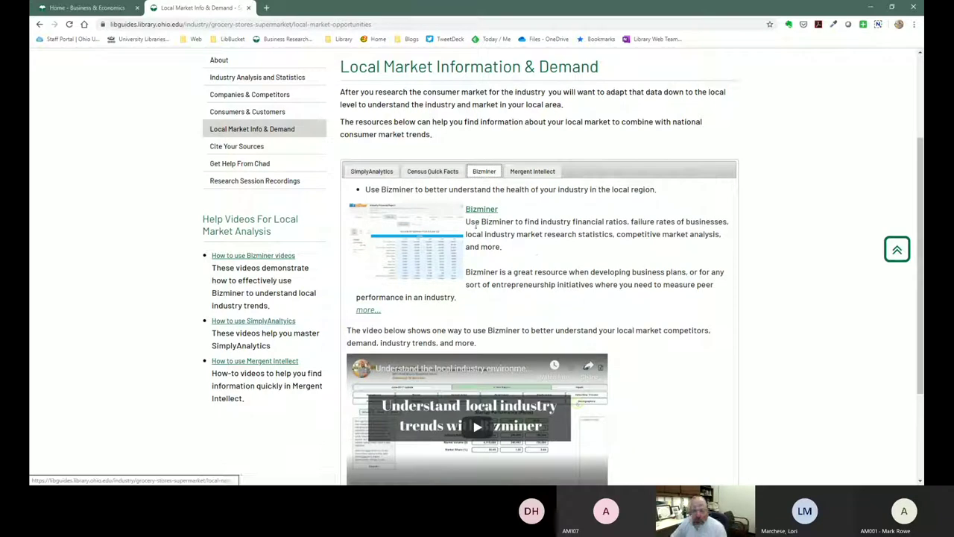
click(425, 245)
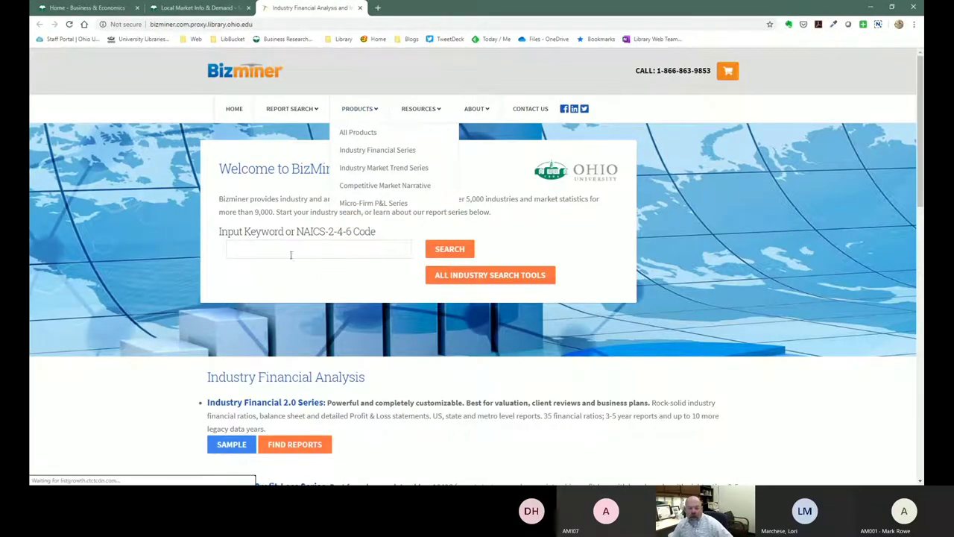
Search Bizminer's industries for the keyword "organic food".
click(291, 249)
click(288, 225)
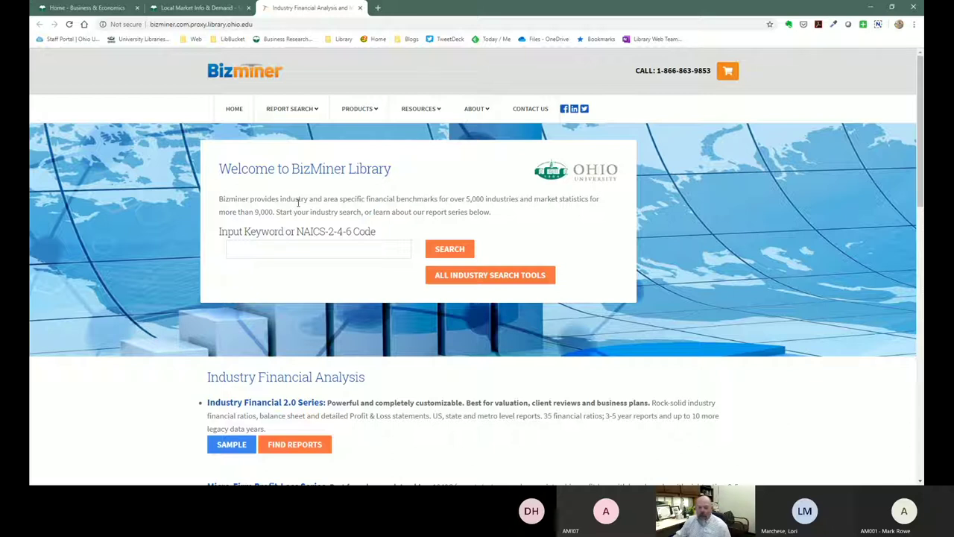
click(262, 246)
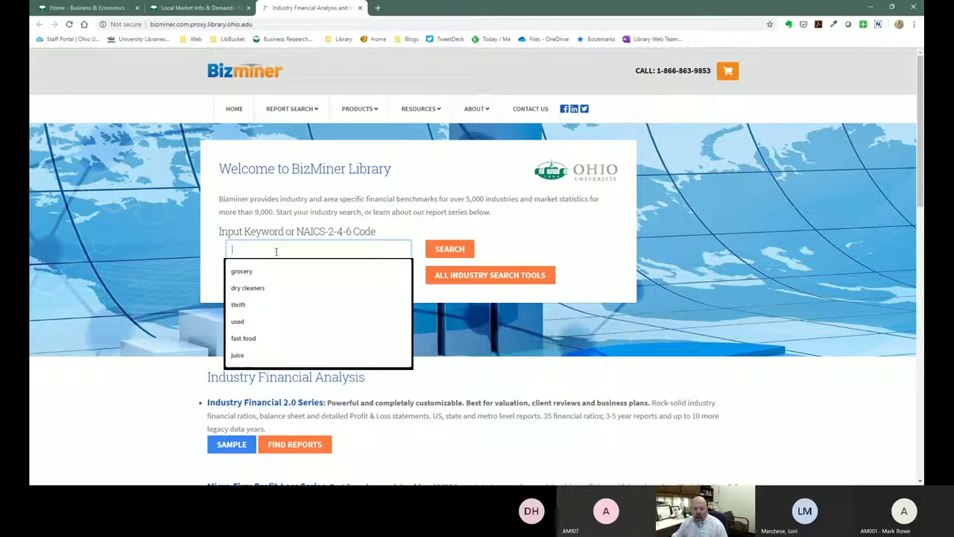
text(organic food)
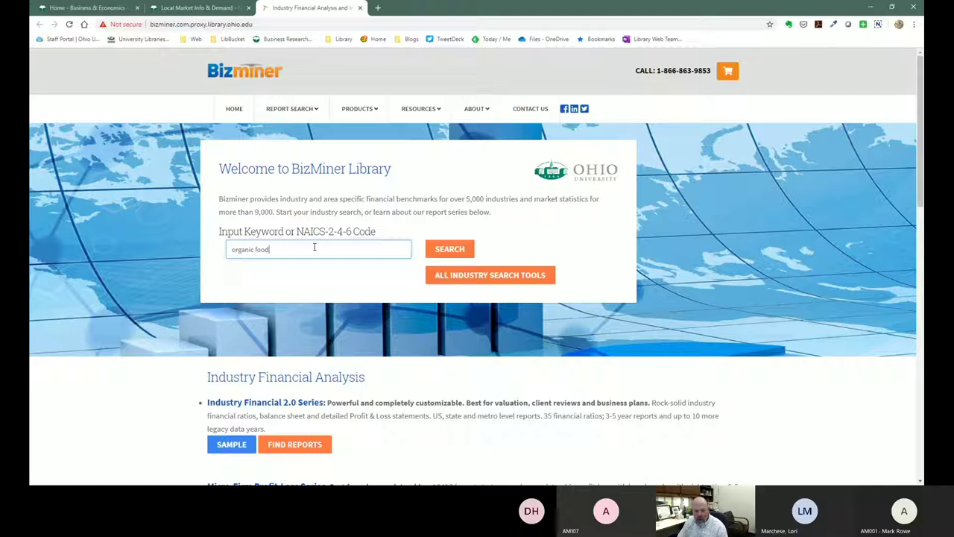
key(Return)
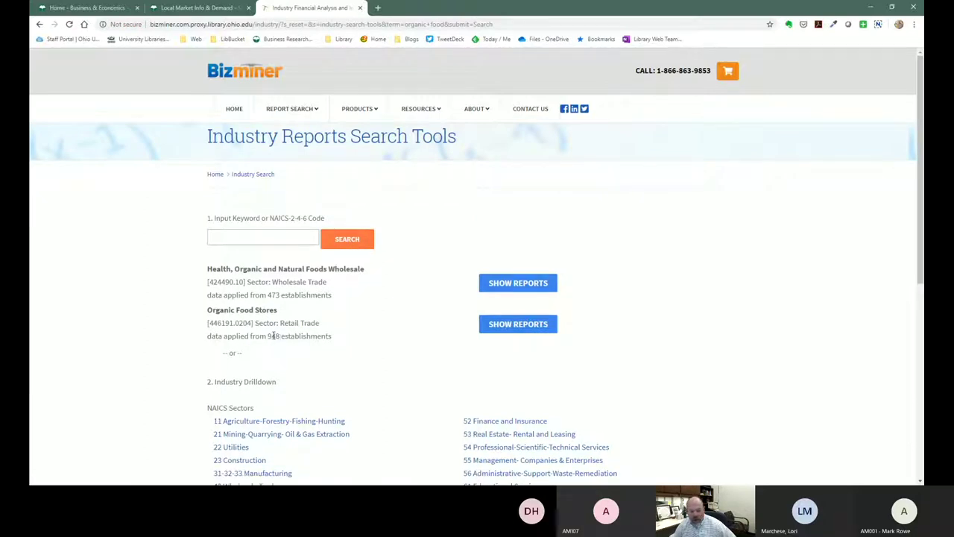
Examine the establishment count and industry code listed for Organic Food Stores.
double_click(275, 336)
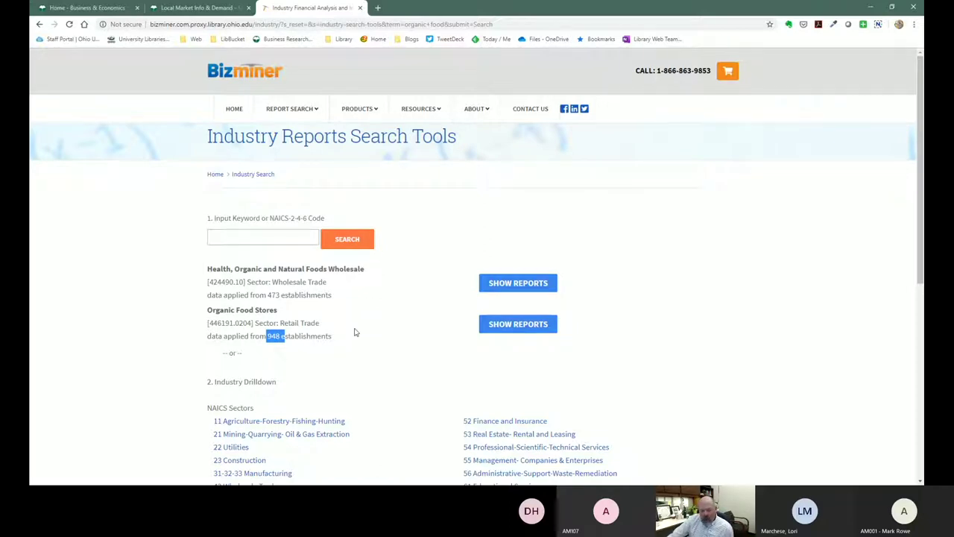
scroll(355, 333, down, 1)
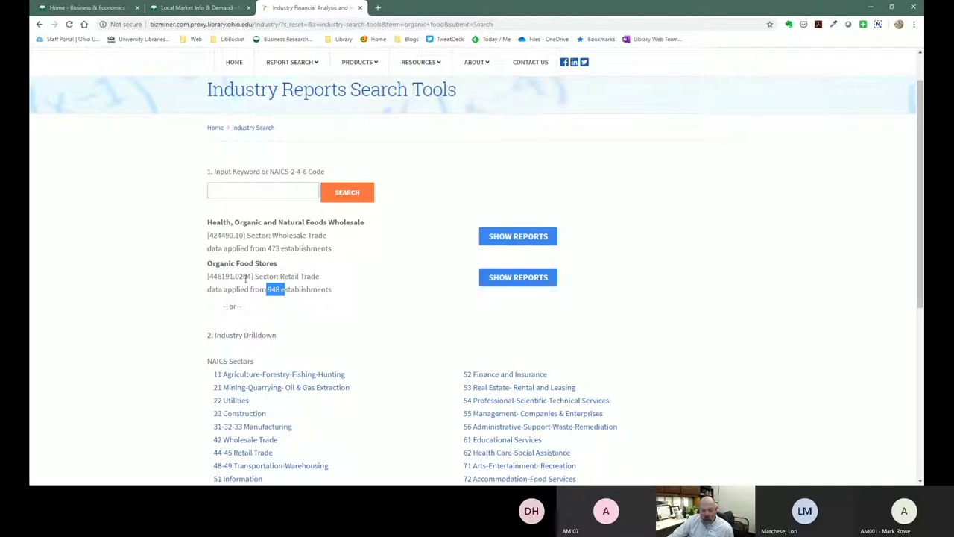
scroll(283, 276, down, 1)
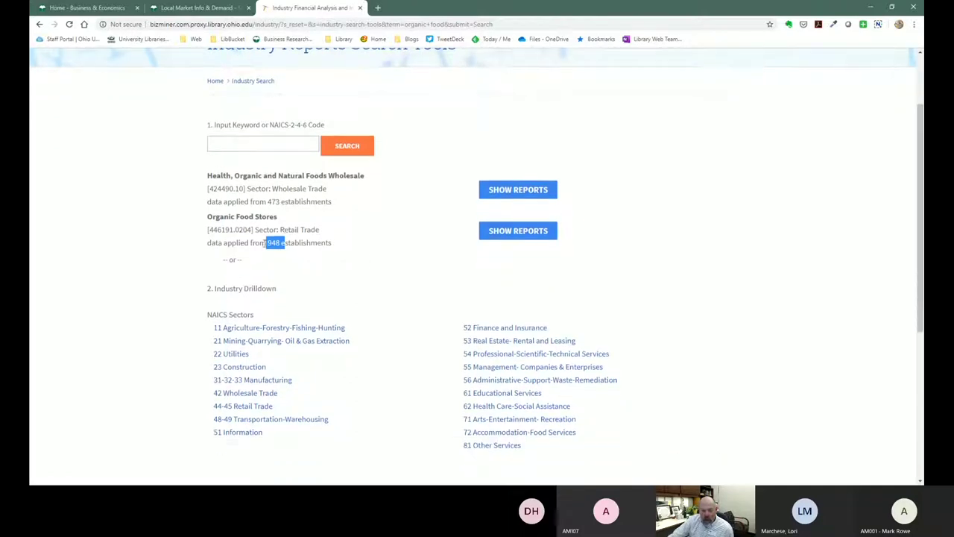
drag(208, 229, 226, 230)
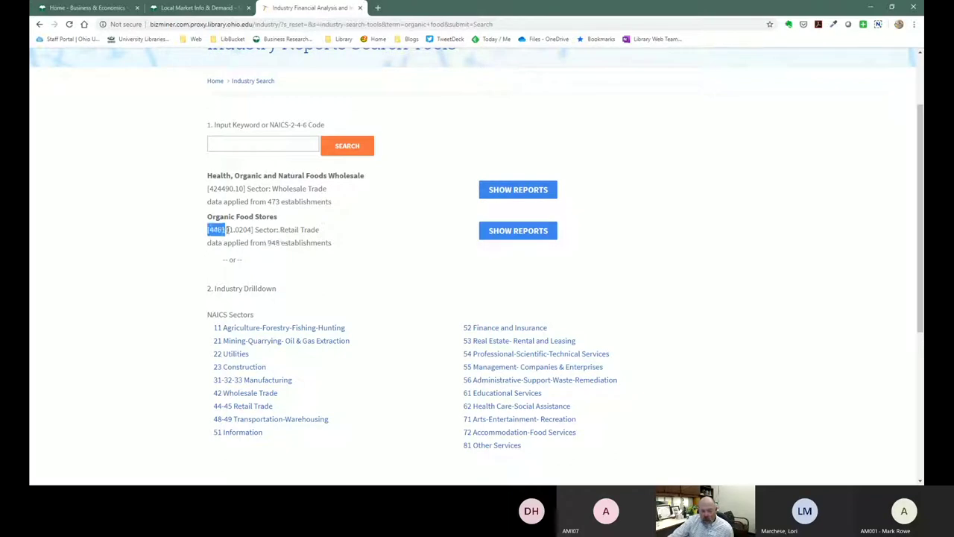
click(239, 231)
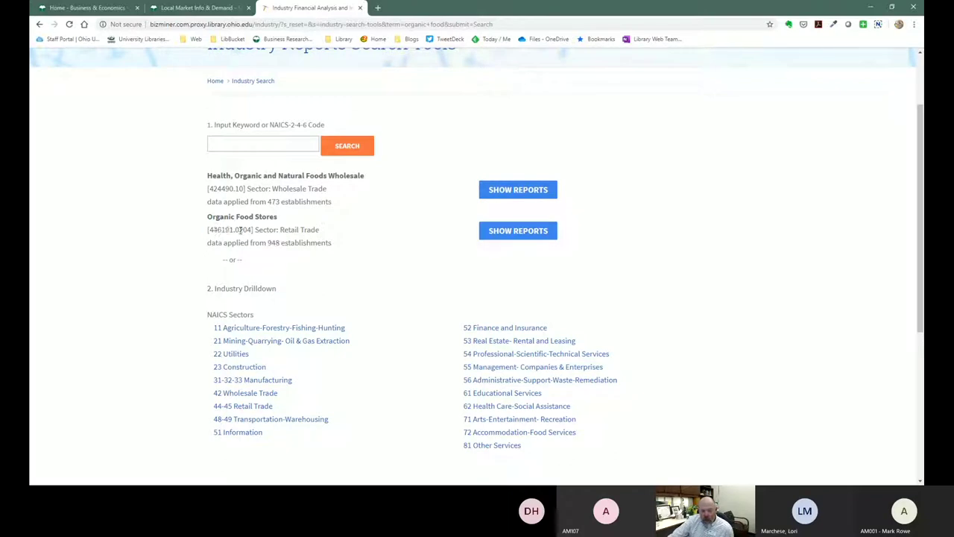
Drill down from 44-45 Retail Trade through 446 Health and Personal Care Stores to 446191 Food (Health) Supplement Stores.
click(246, 408)
scroll(410, 251, down, 1)
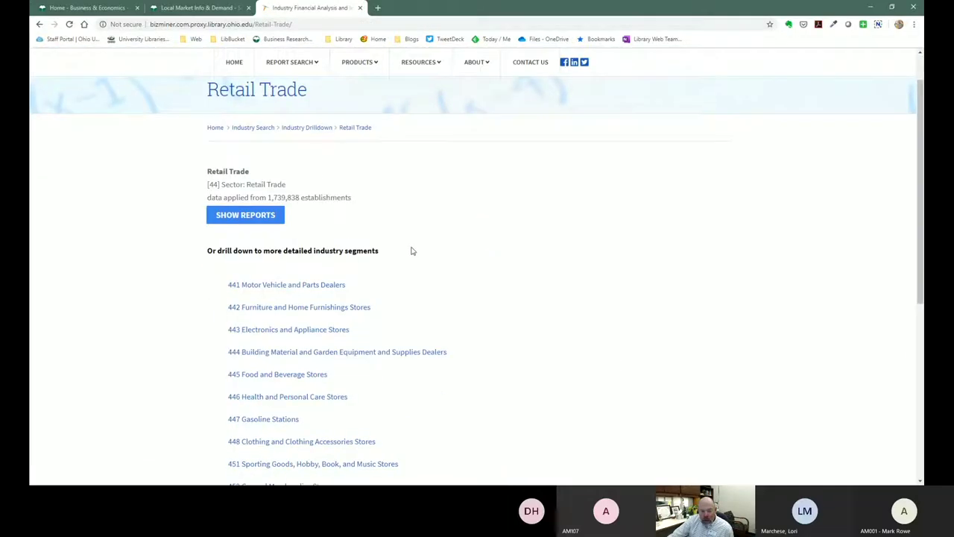
scroll(408, 252, down, 1)
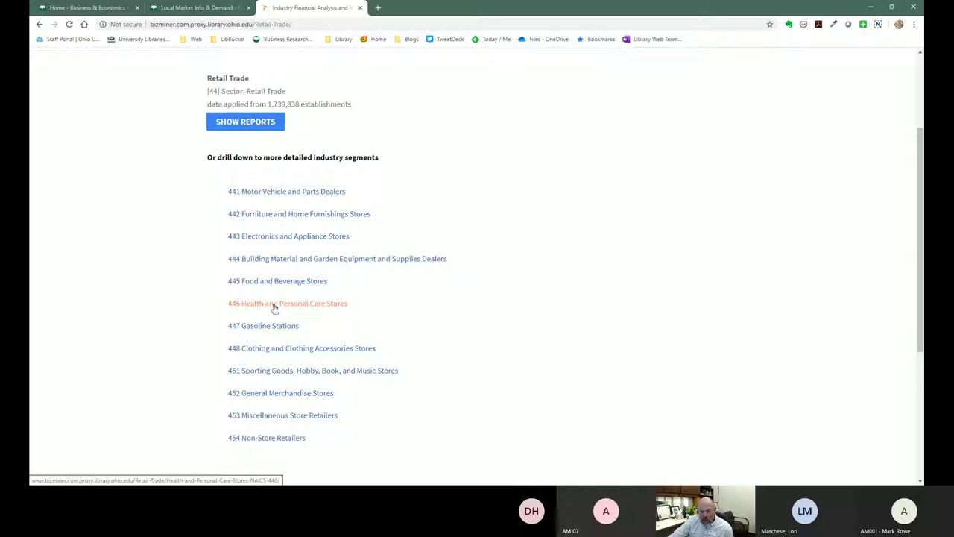
click(274, 306)
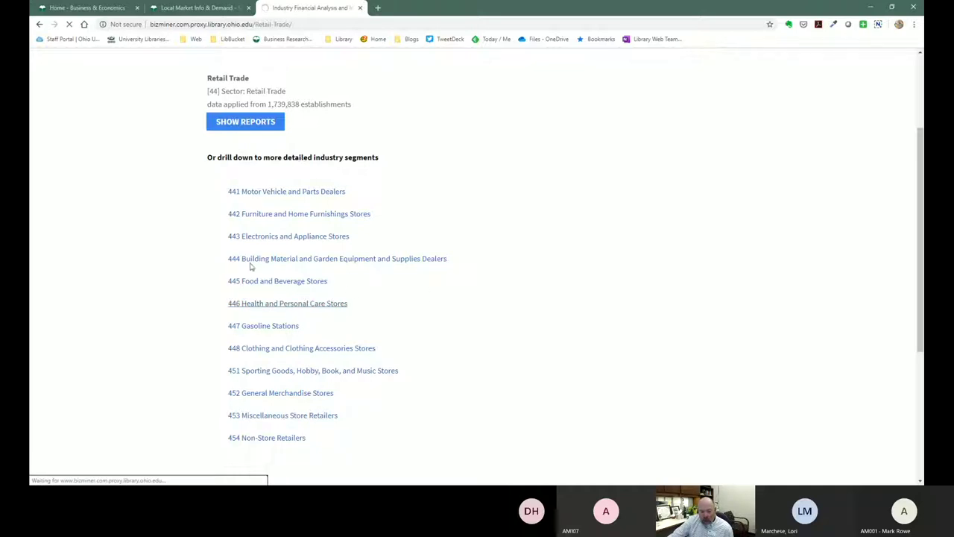
scroll(164, 285, down, 1)
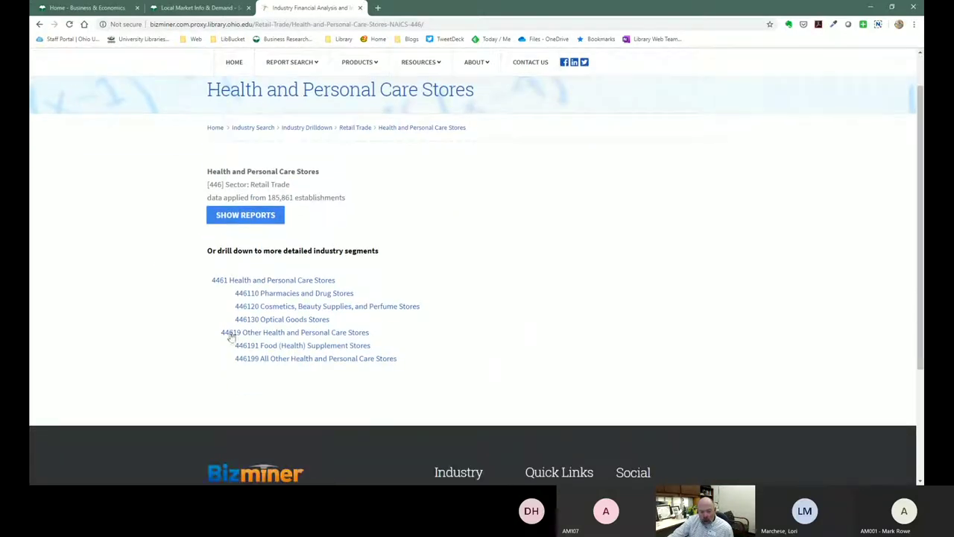
click(289, 349)
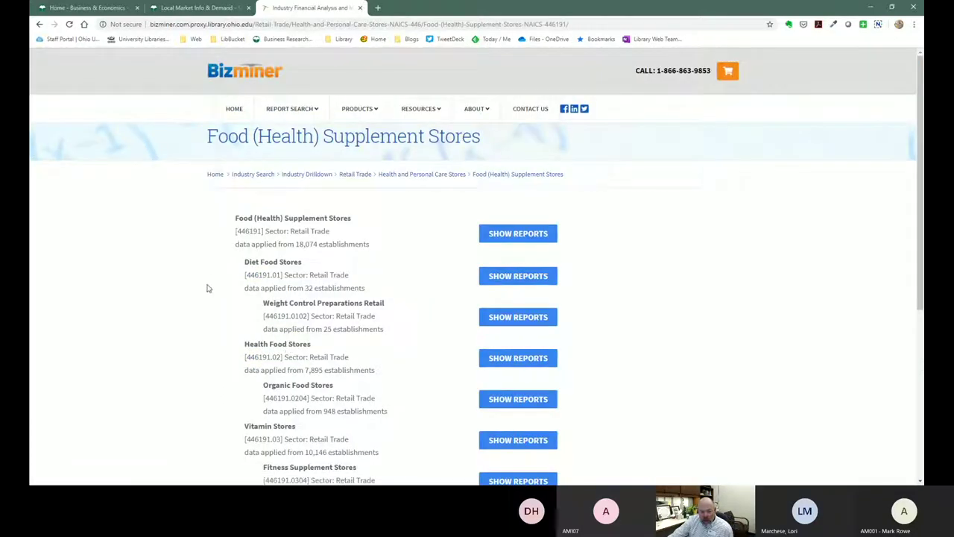
Open the Health Food Stores [446191.02] reports and go to the market area selection for its Industry Market Report.
scroll(241, 279, down, 1)
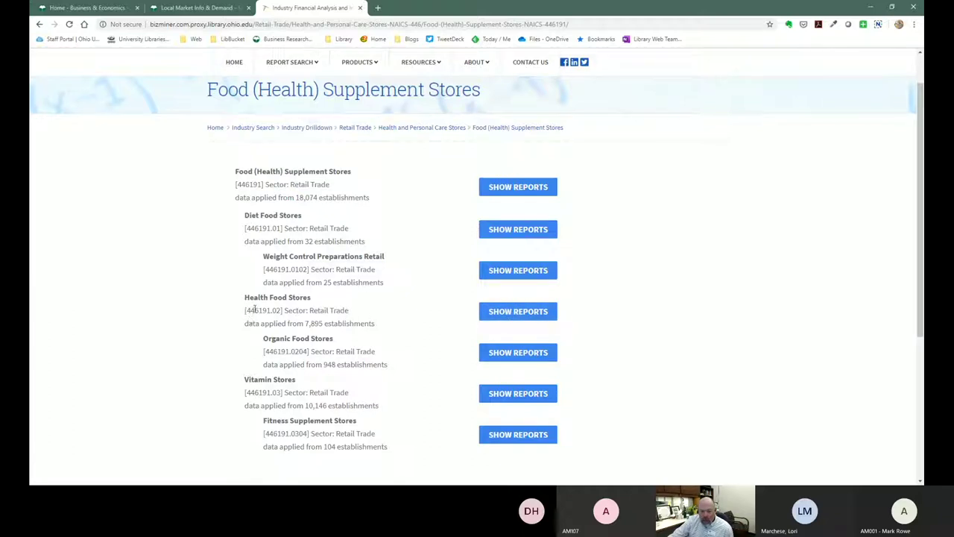
drag(259, 310, 246, 313)
click(261, 311)
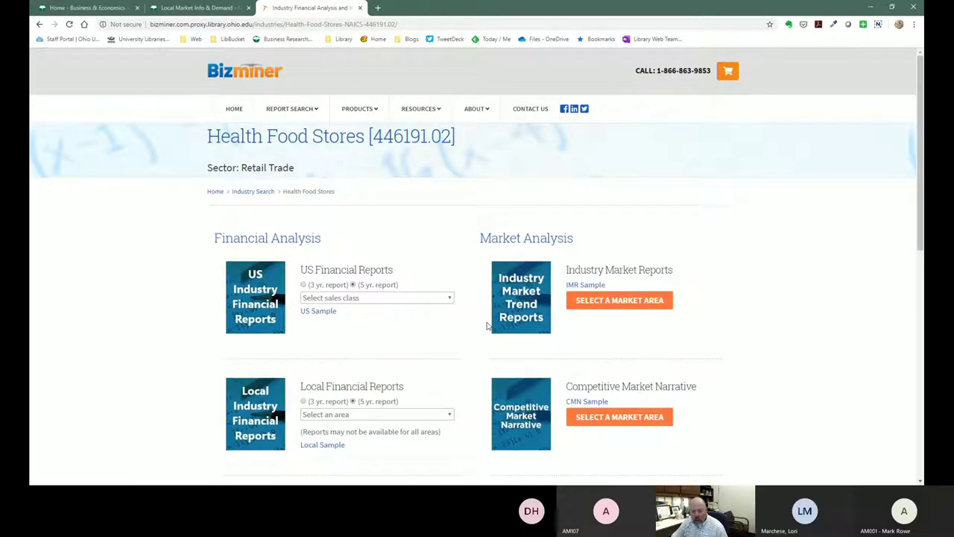
scroll(464, 241, down, 1)
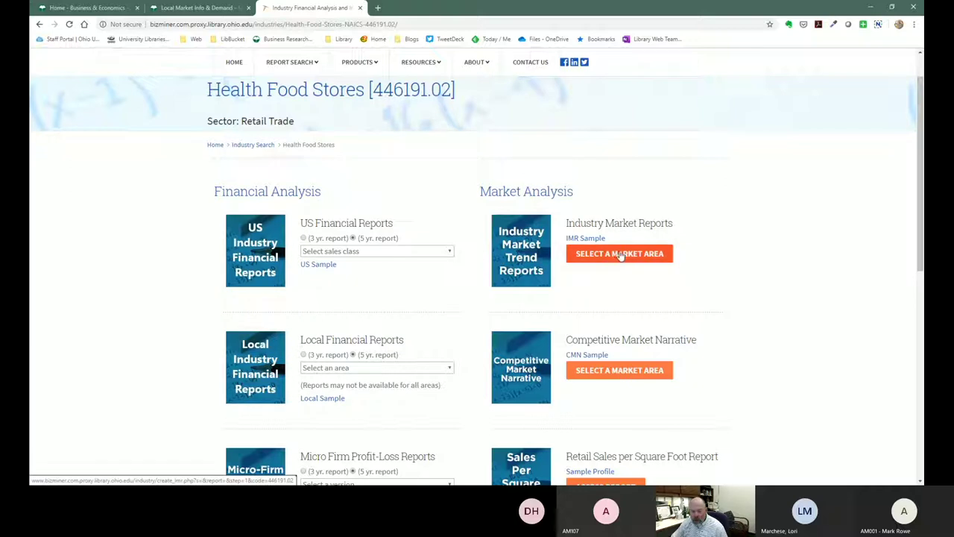
click(619, 254)
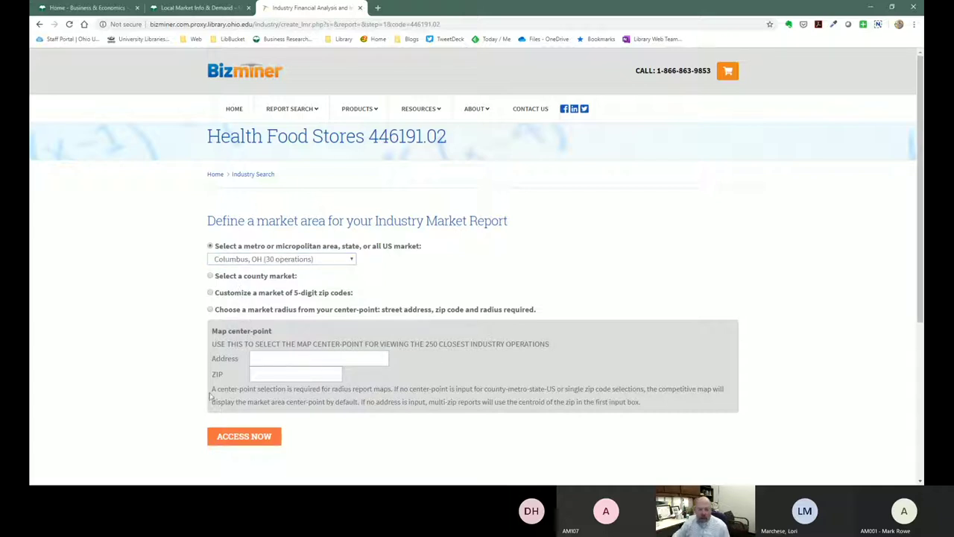
Generate the Industry Market Report for the Columbus, OH metro area and open its HTML version, agreeing to the terms of access.
click(245, 438)
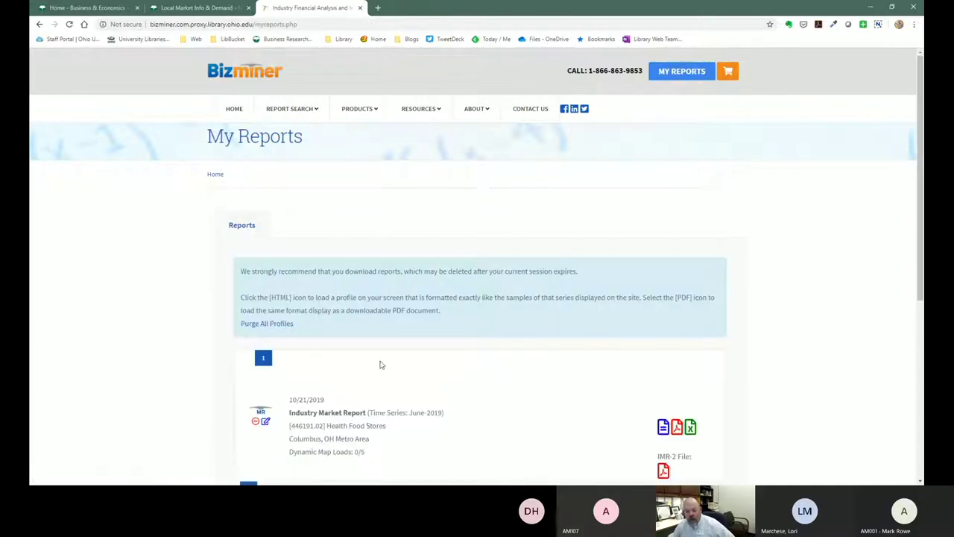
scroll(335, 331, down, 1)
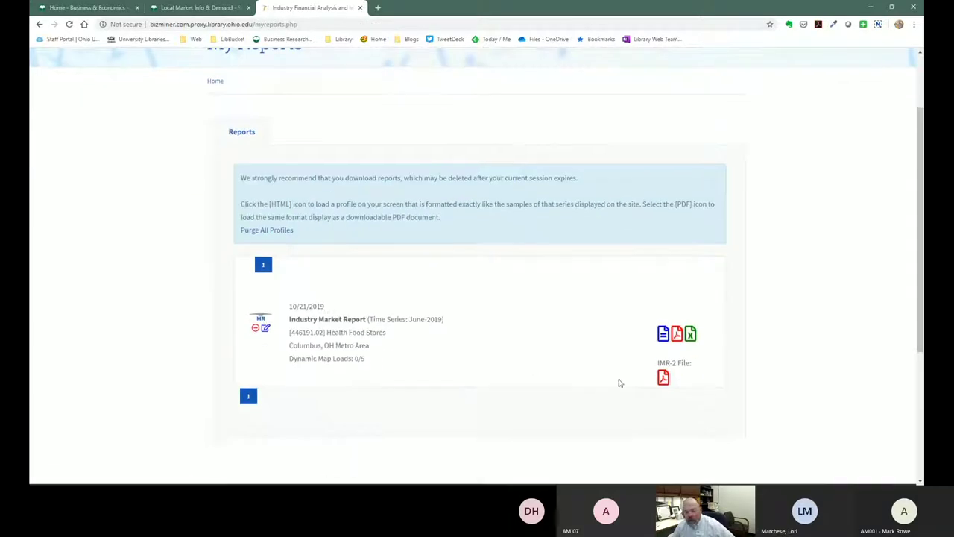
click(663, 335)
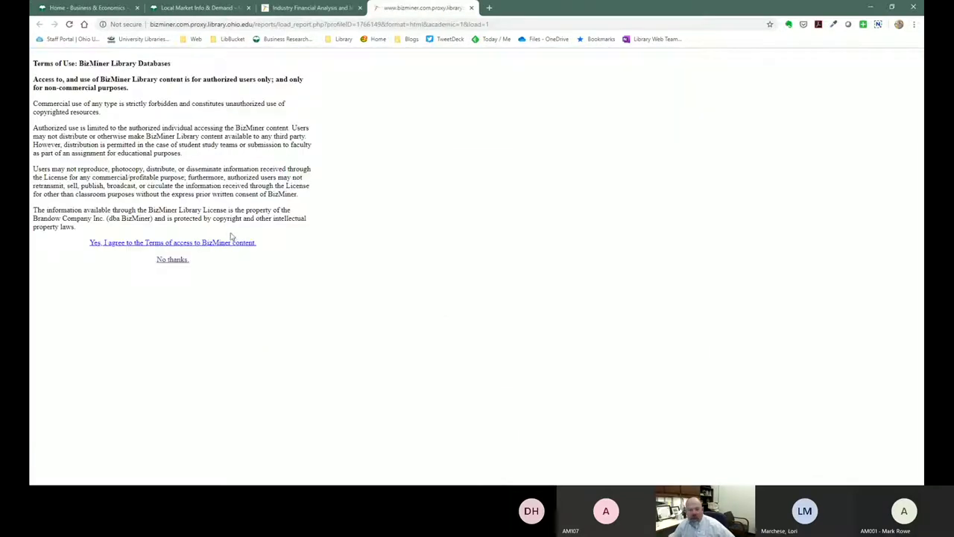
click(220, 245)
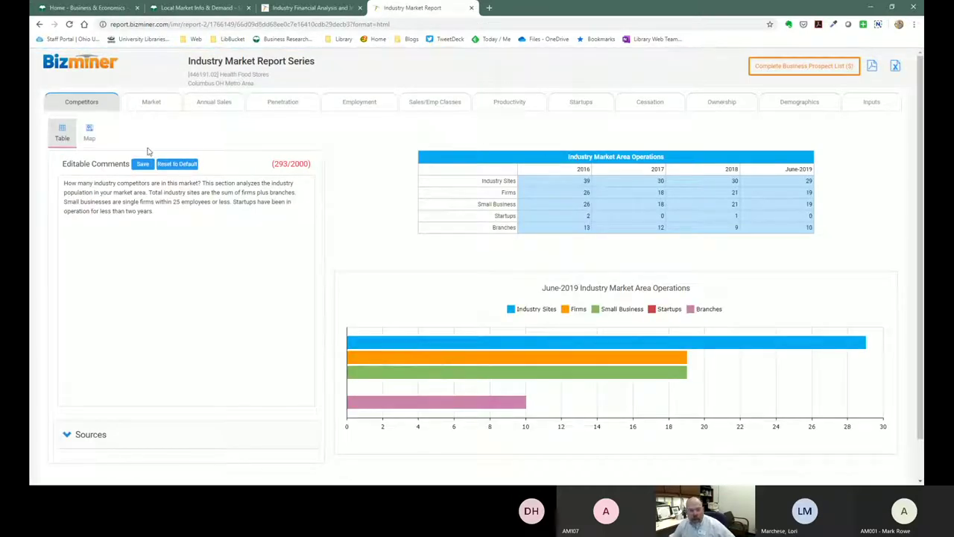
Examine the competitor map and location list, checking the address and sales bracket of the Garden Herb Shop.
click(89, 131)
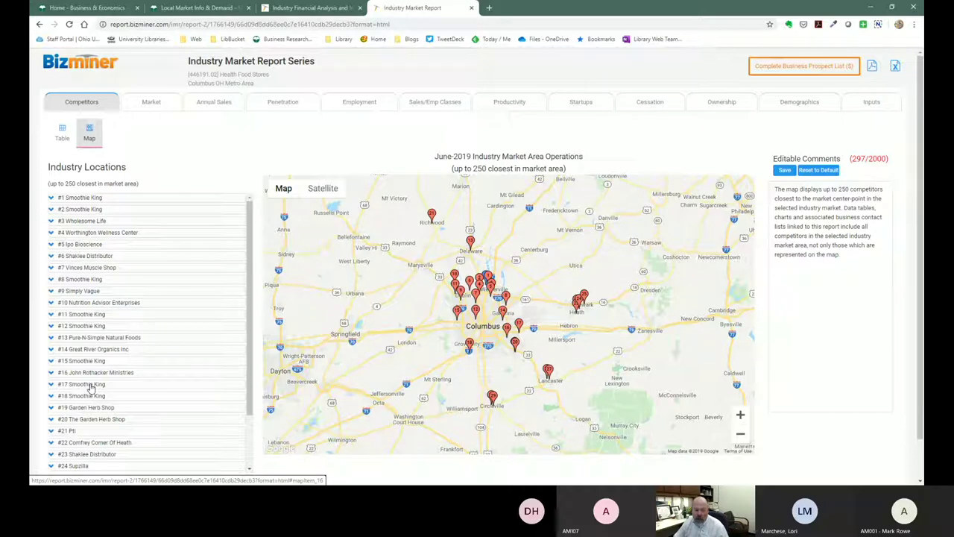
scroll(102, 350, down, 3)
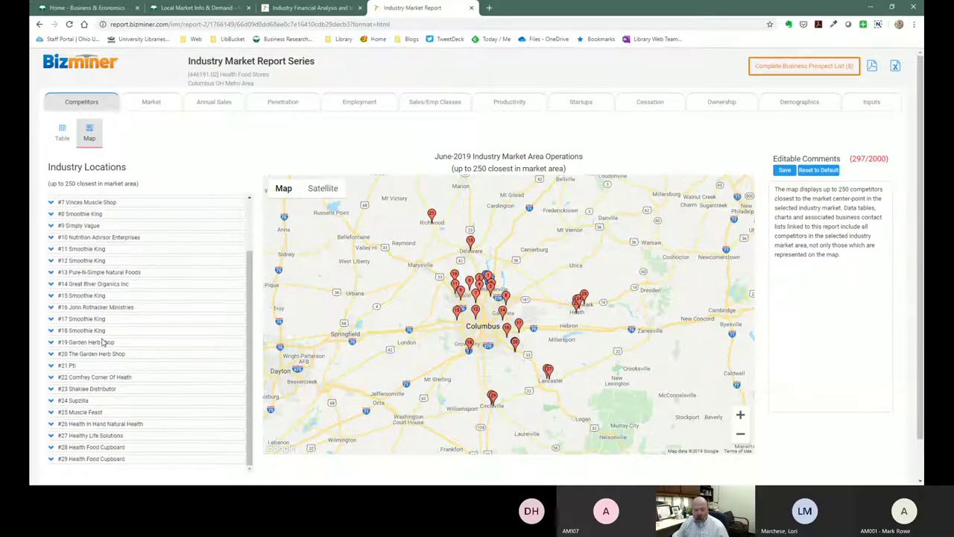
scroll(102, 341, up, 3)
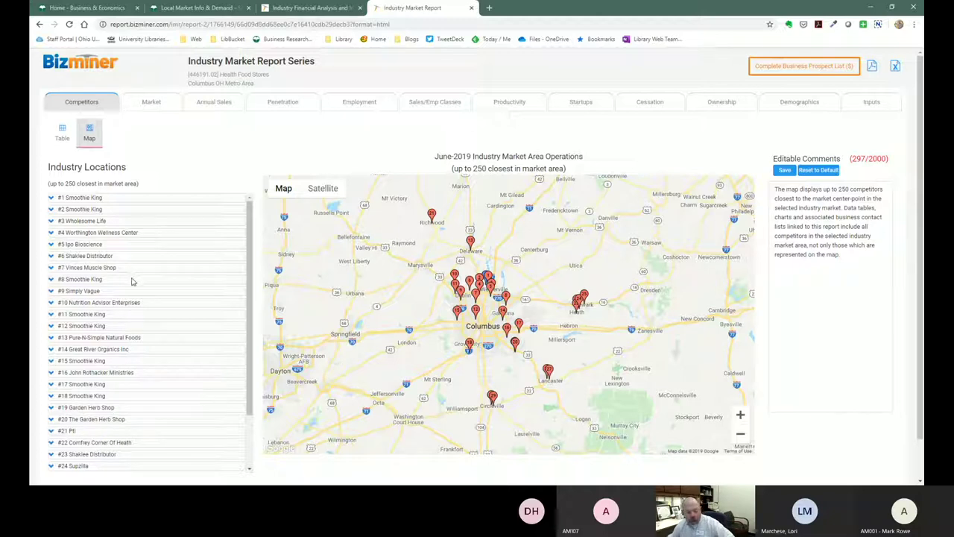
click(99, 408)
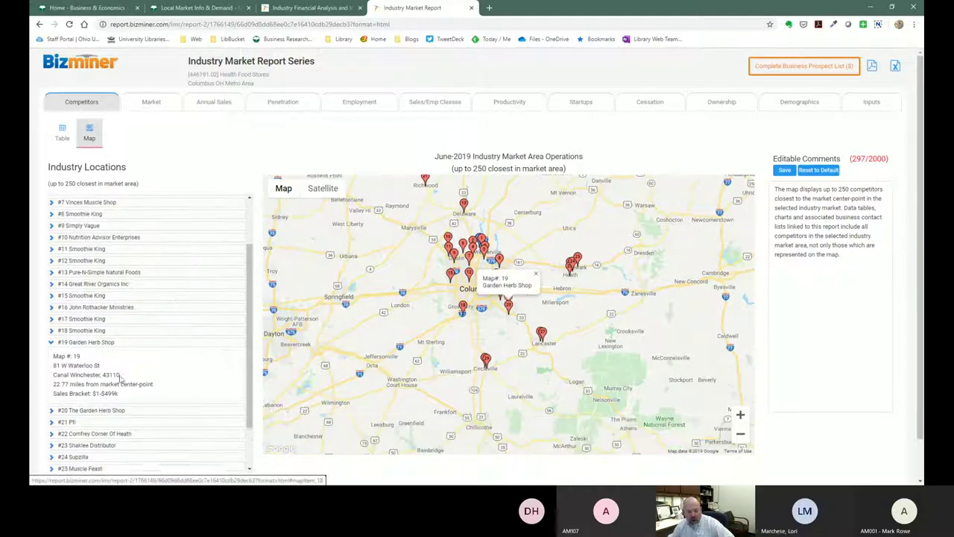
scroll(176, 275, down, 1)
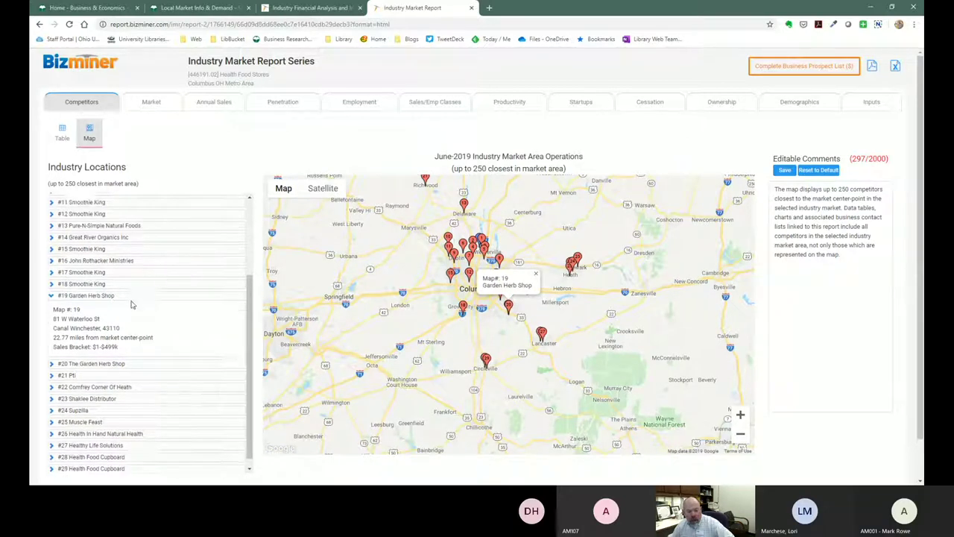
drag(119, 347, 91, 348)
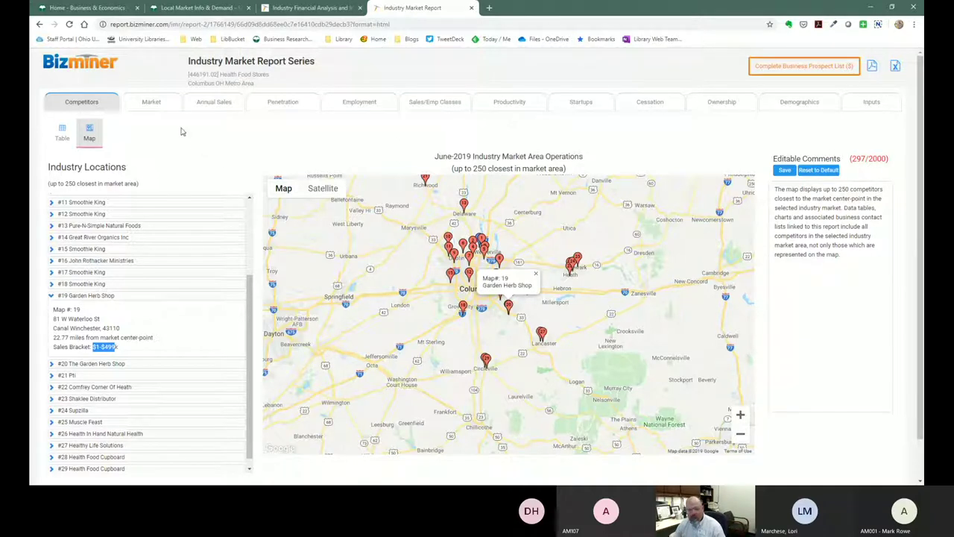
Review the market volume and the average annual sales figures, including the 2016-18 change for startups.
click(150, 101)
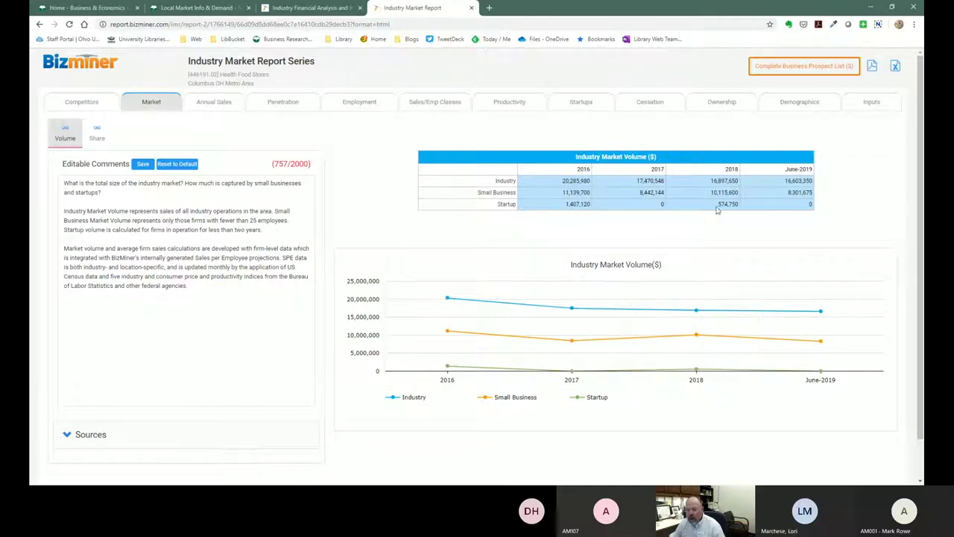
click(223, 101)
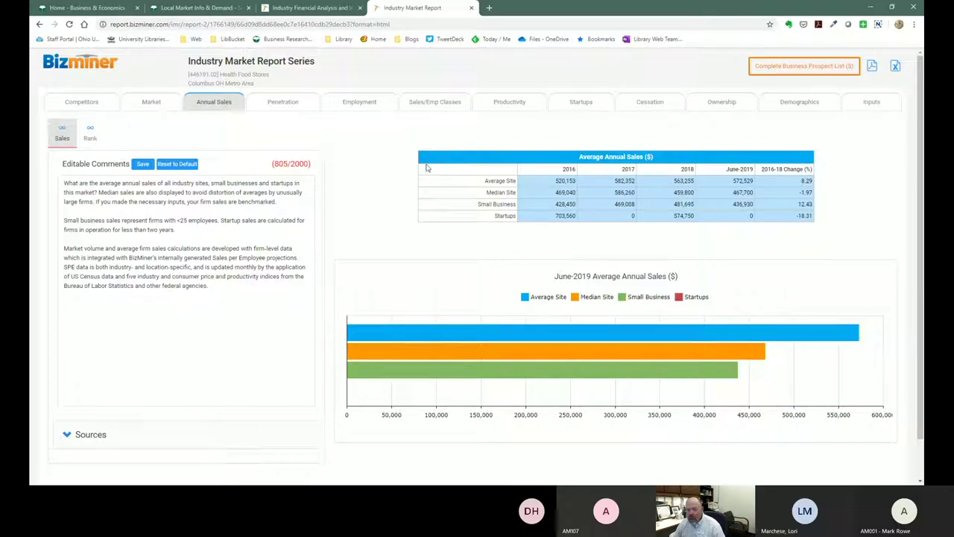
drag(798, 221, 811, 216)
click(831, 214)
Read the explanation of the 2017-2018 cessation rates and view the productivity values for the market area.
click(648, 103)
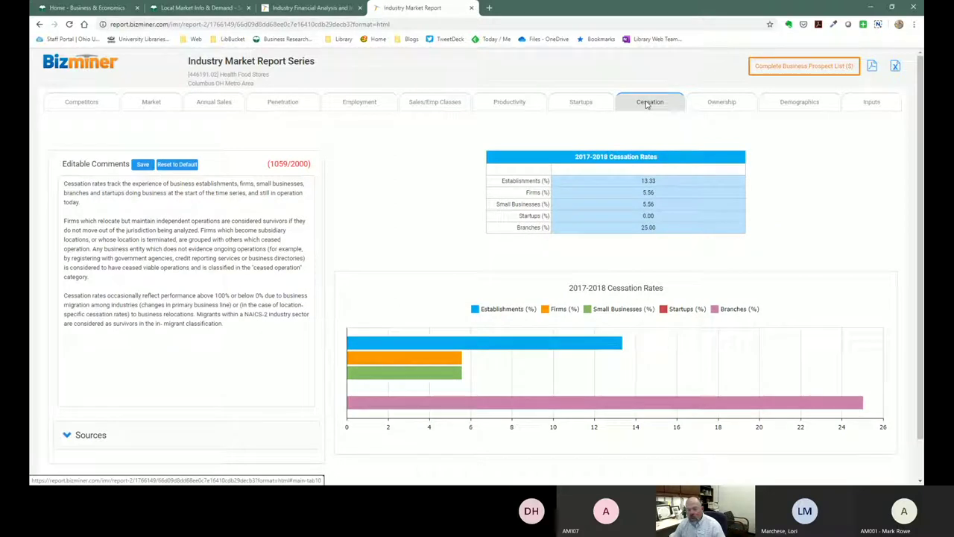
drag(88, 182, 155, 237)
click(356, 225)
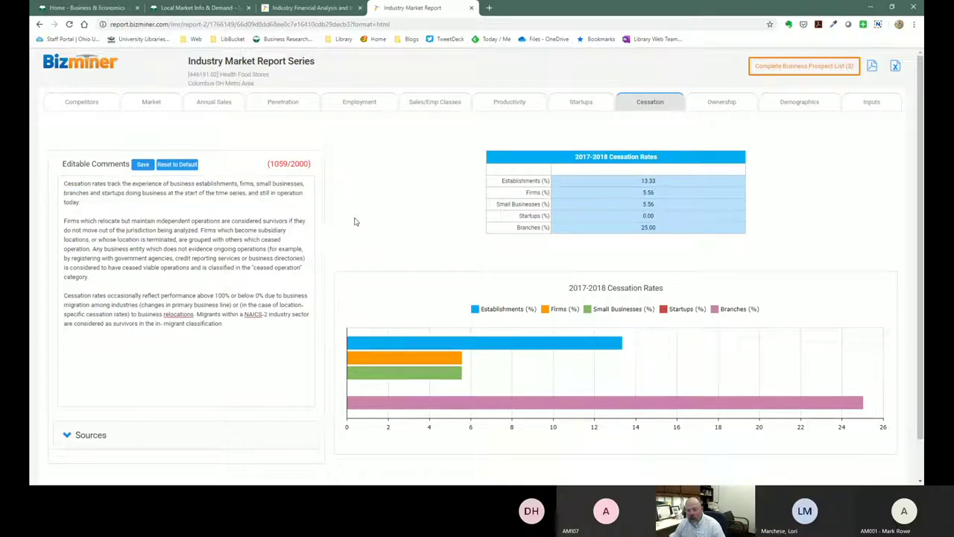
click(509, 102)
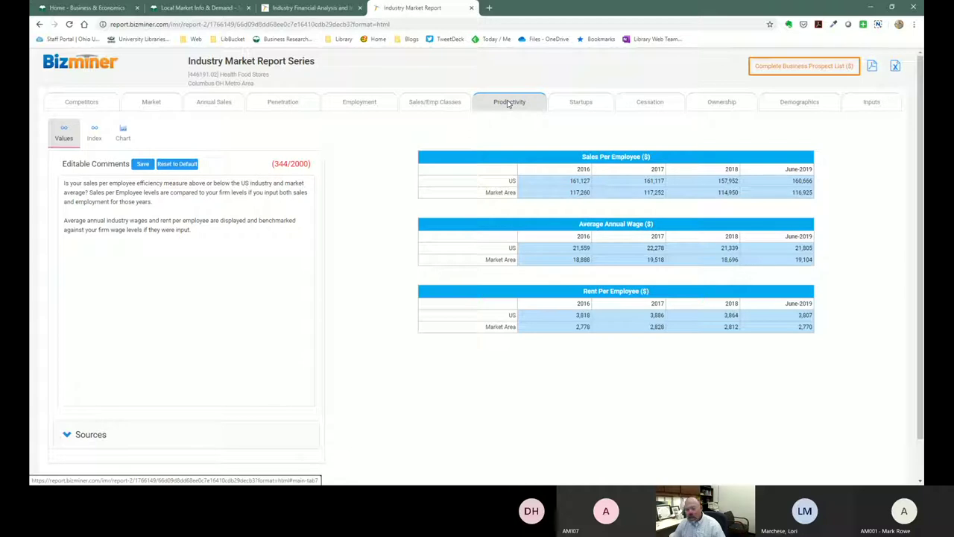
Create a five-year Local Financial Report on Health Food Stores for Columbus, OH with sales class Small < $5M and open its HTML version.
click(302, 9)
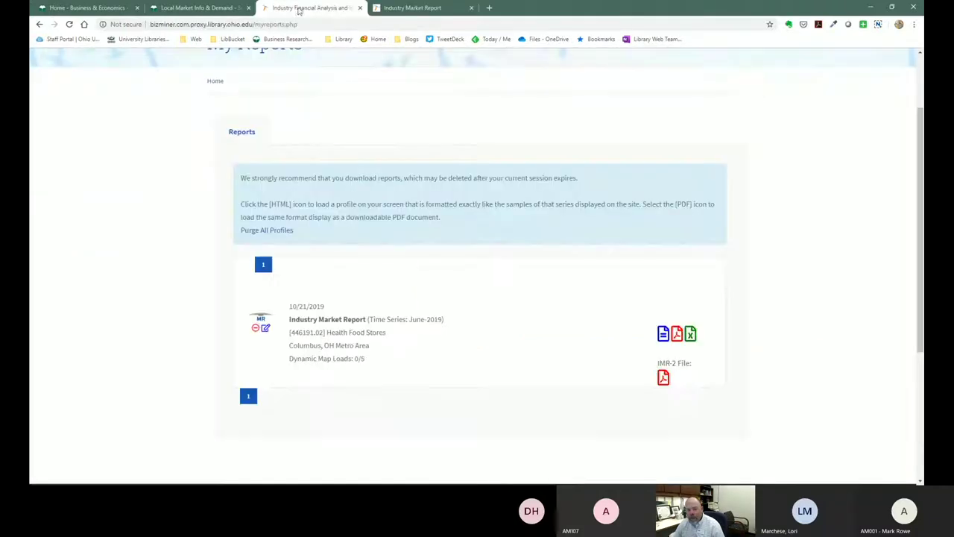
click(37, 24)
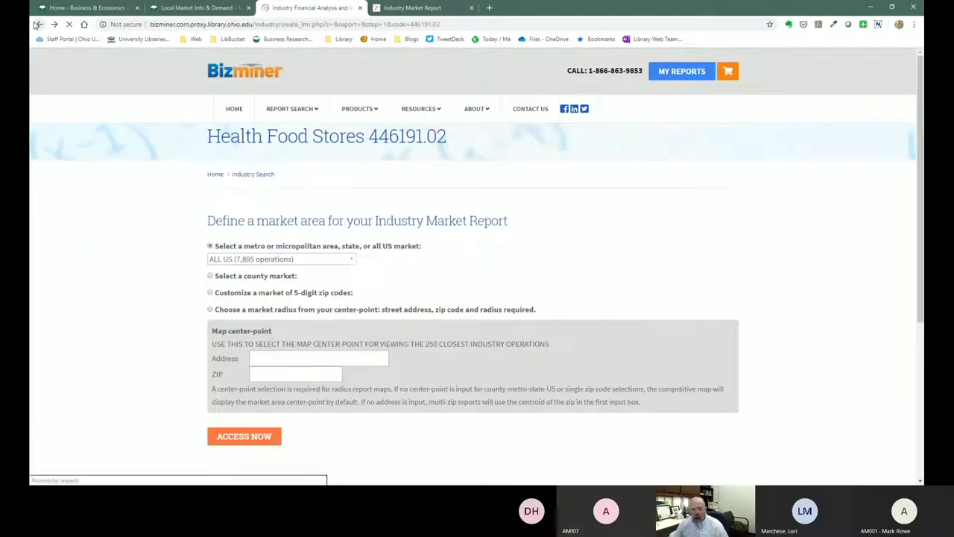
click(36, 25)
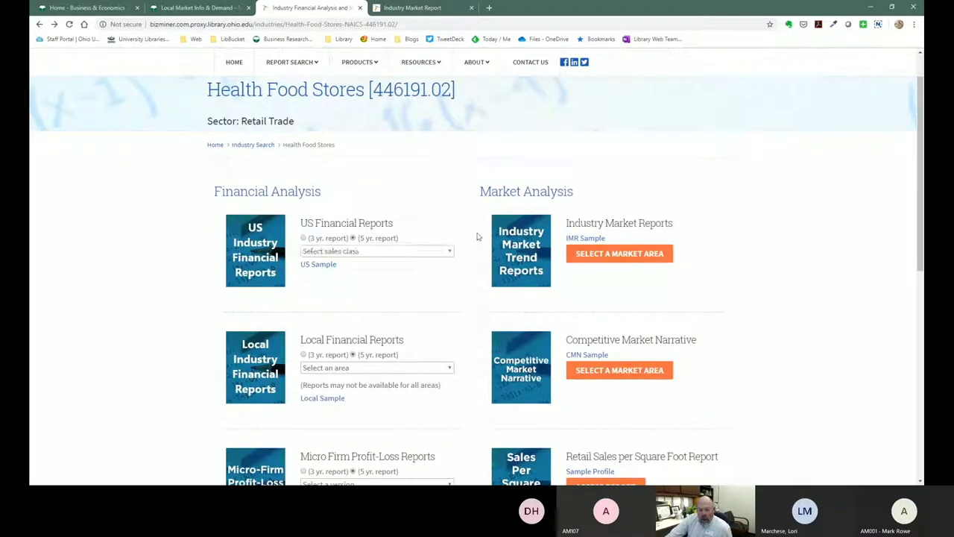
scroll(368, 306, down, 2)
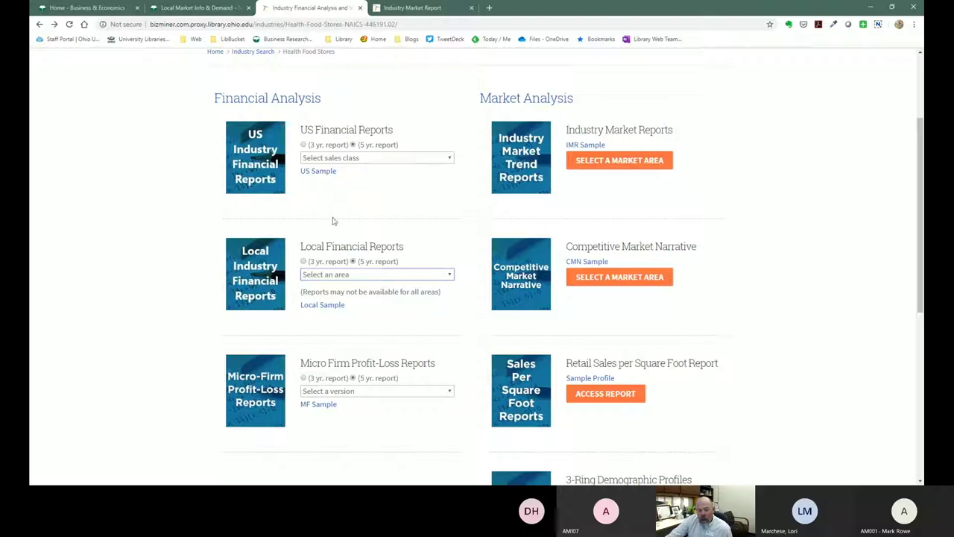
click(336, 76)
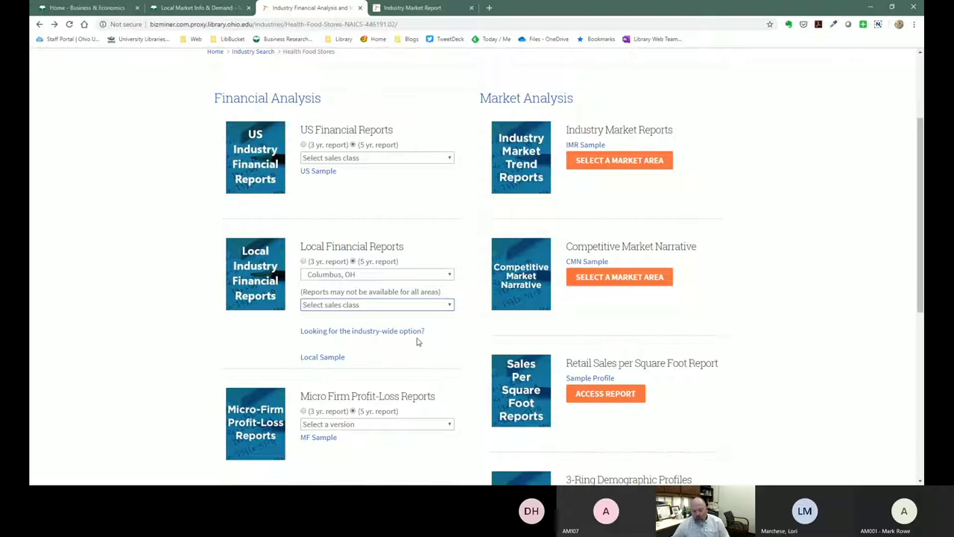
click(418, 342)
click(350, 374)
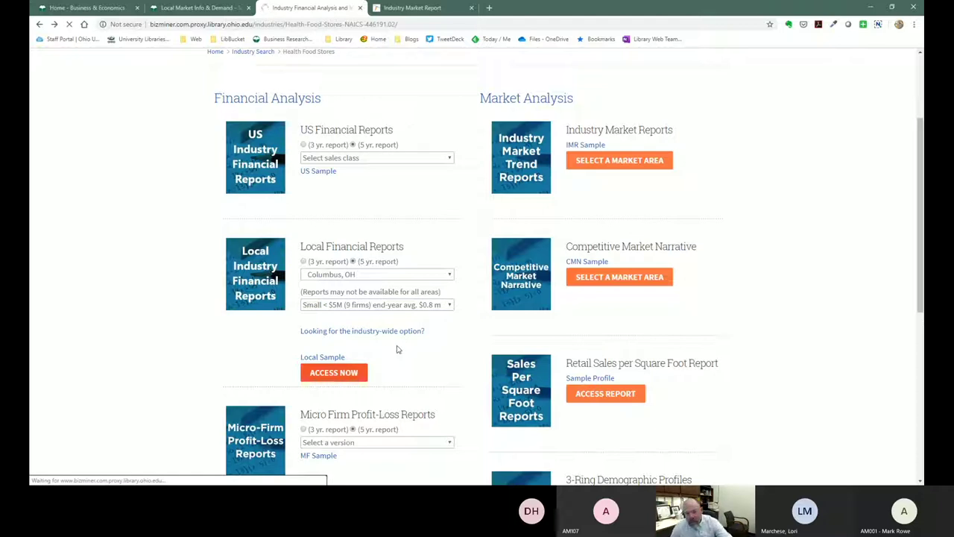
scroll(492, 314, down, 1)
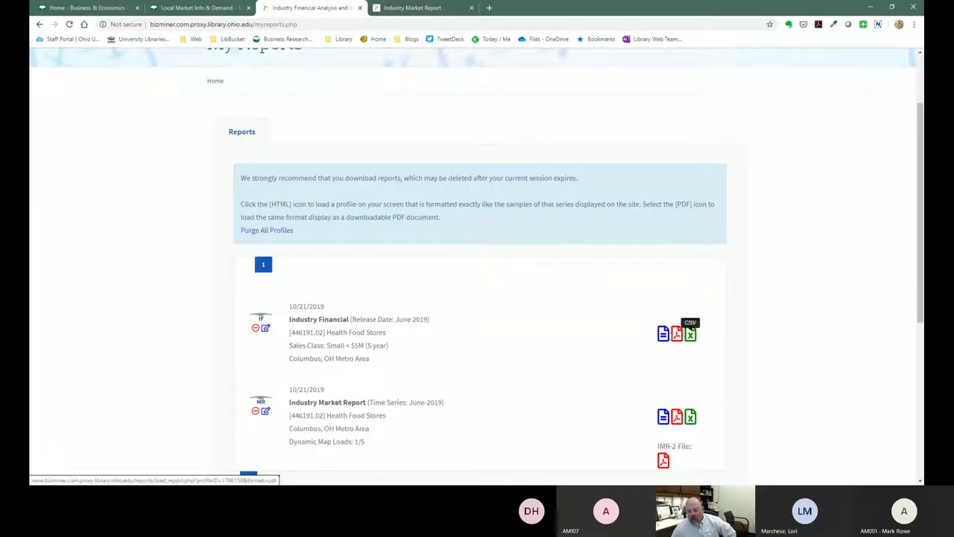
click(663, 334)
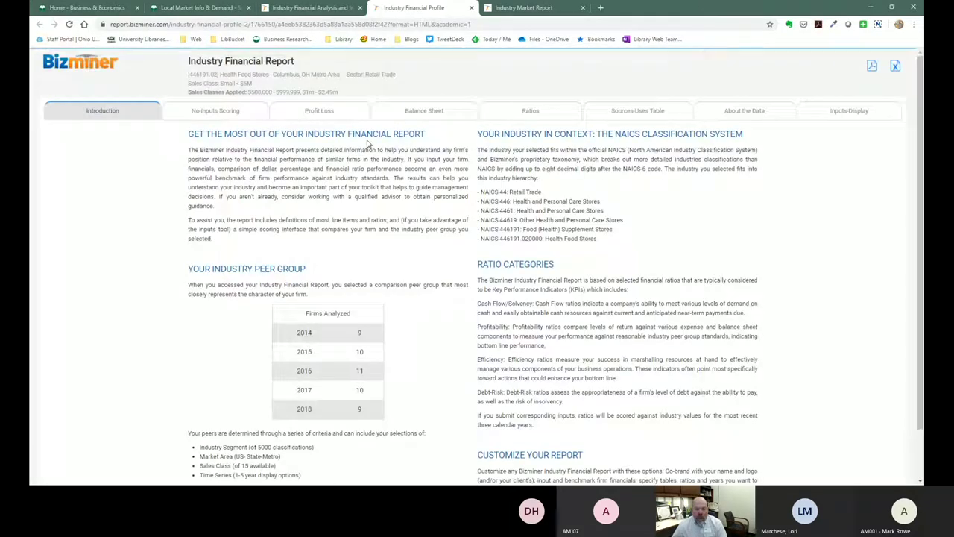
Look through the dollar-based income and expense table in the financial report's profit and loss section.
click(301, 112)
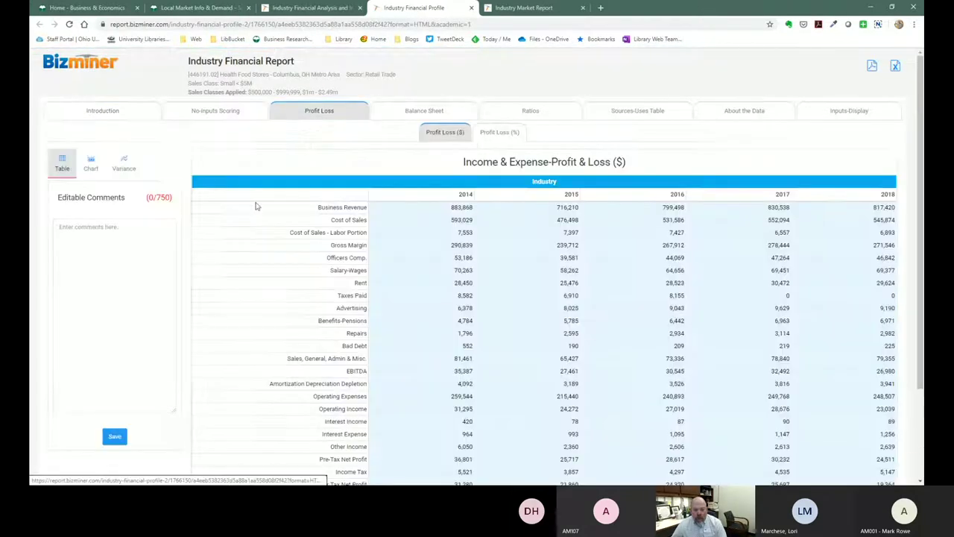
scroll(236, 196, down, 1)
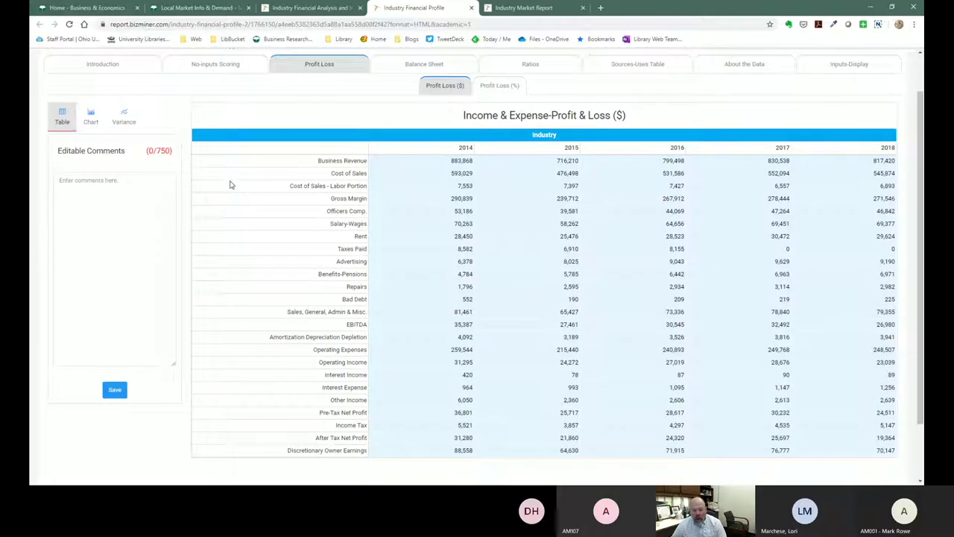
scroll(233, 182, down, 1)
scroll(234, 179, up, 3)
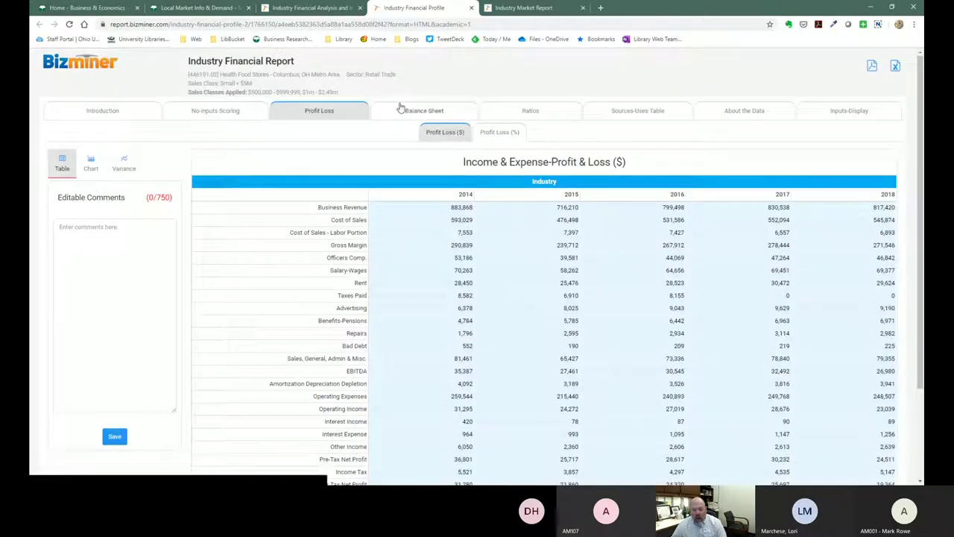
Review the financial report's balance sheet, sources and uses of funds, and cash flow-solvency ratios.
click(402, 109)
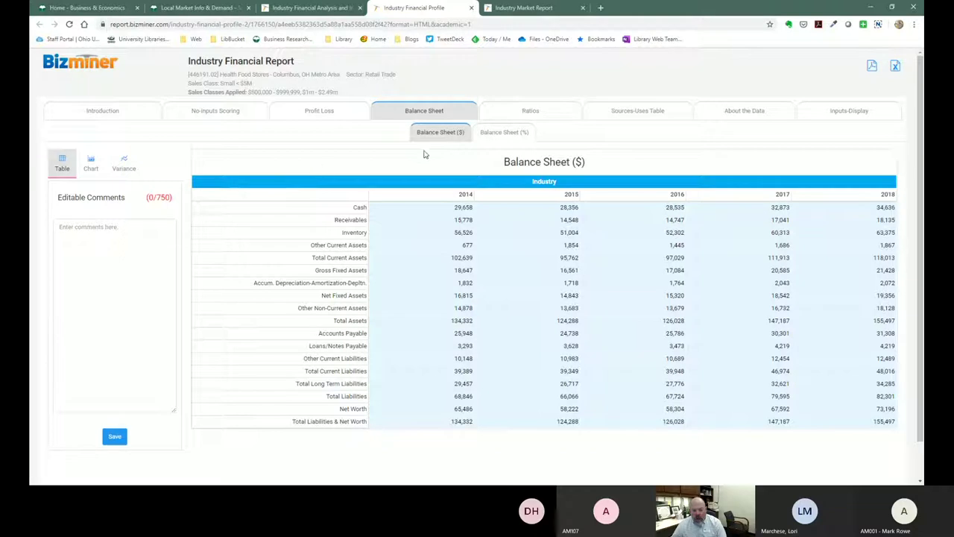
click(632, 114)
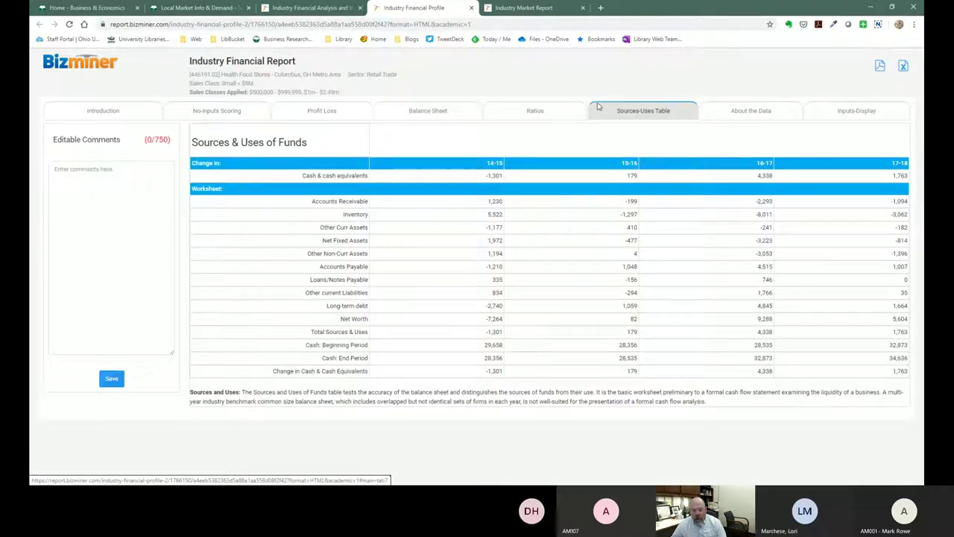
click(536, 112)
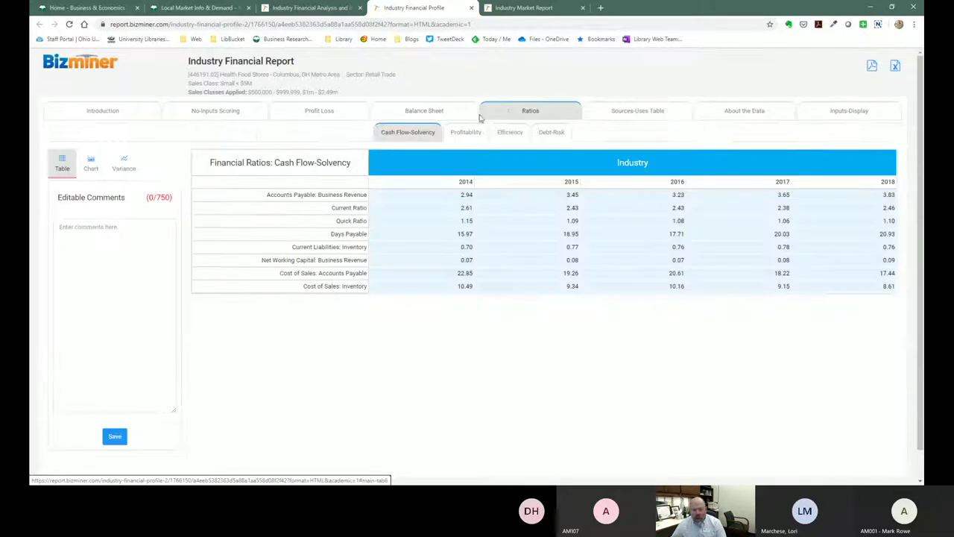
click(734, 112)
Examine the report's display configuration options and the input form for a firm's own benchmark data.
click(836, 111)
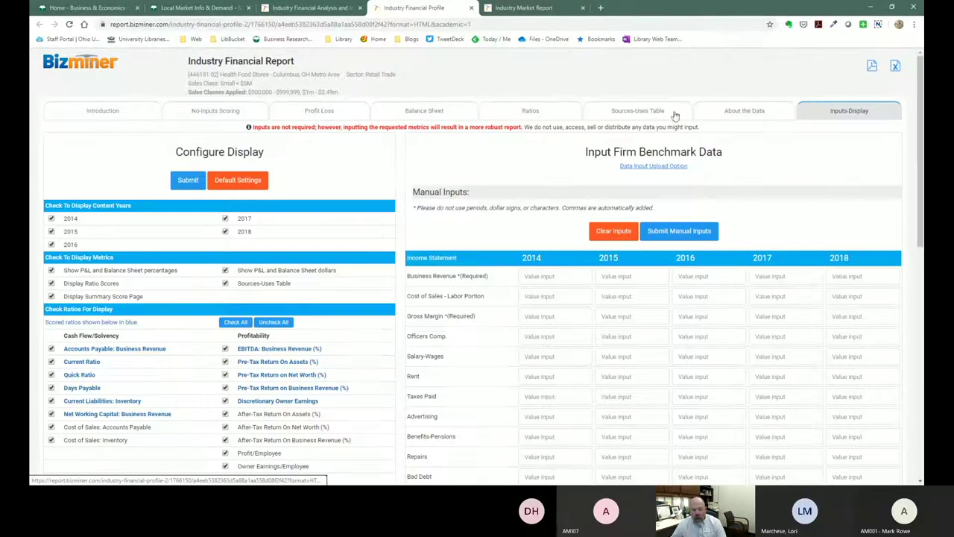
scroll(505, 199, down, 2)
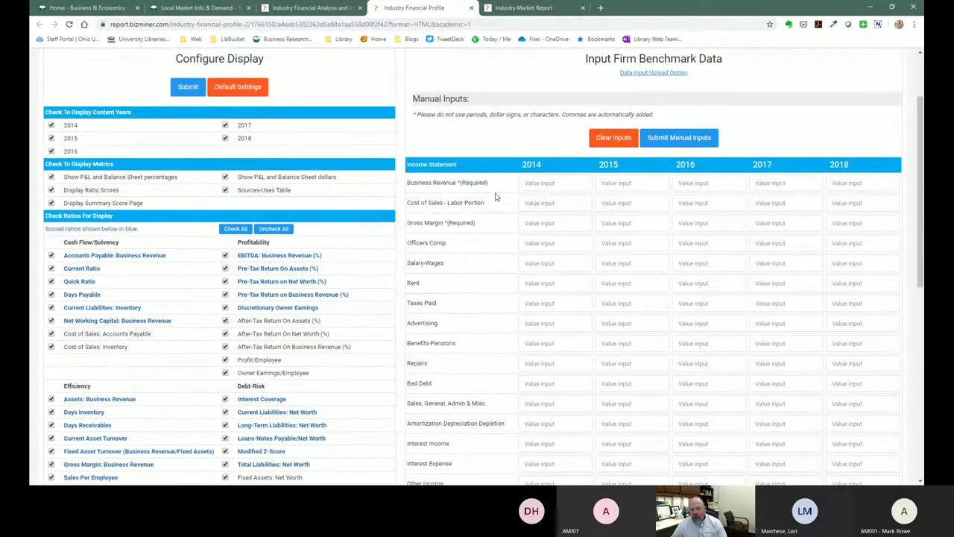
scroll(511, 157, up, 2)
scroll(447, 160, down, 4)
scroll(460, 155, down, 3)
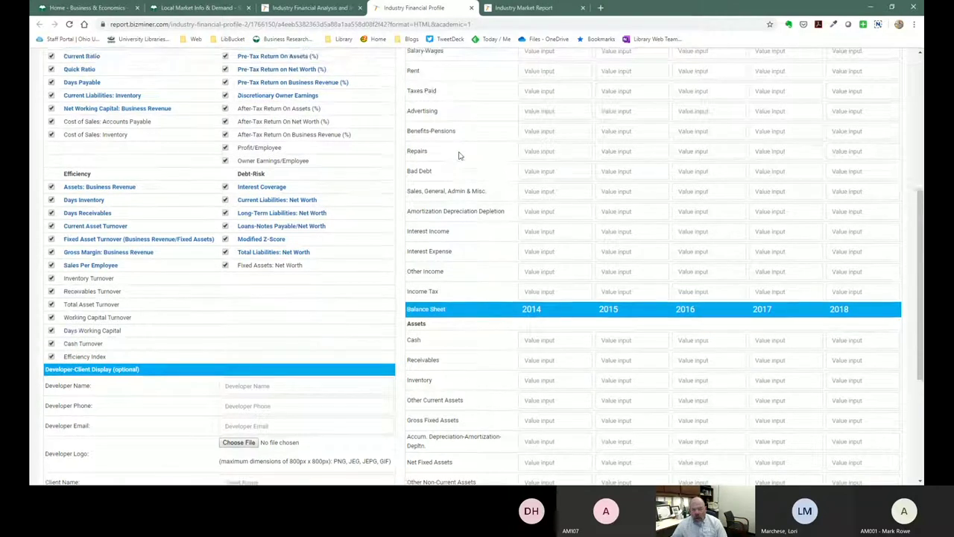
scroll(459, 155, up, 6)
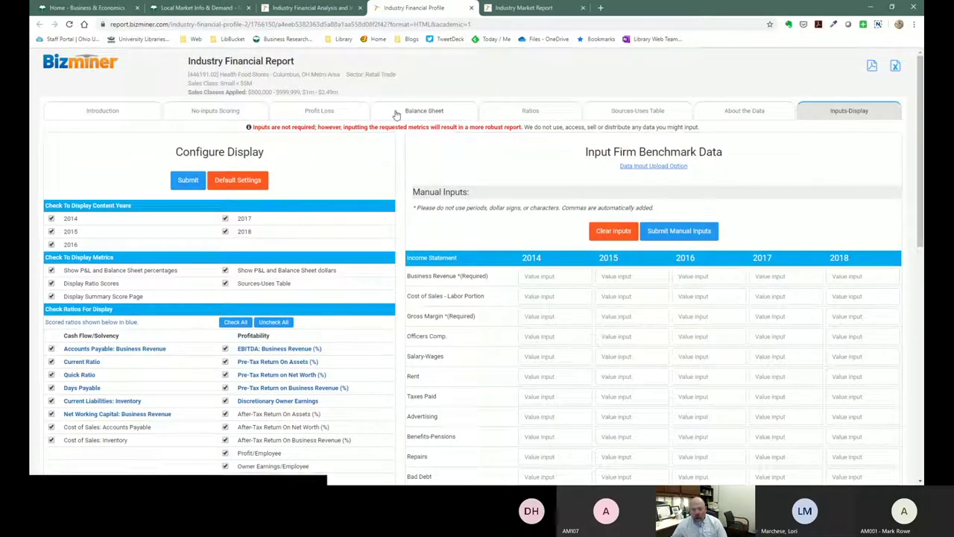
Return to the profit and loss table and highlight the Advertising and Rent expense rows.
click(322, 114)
scroll(287, 160, down, 1)
scroll(276, 180, down, 1)
drag(331, 216, 370, 217)
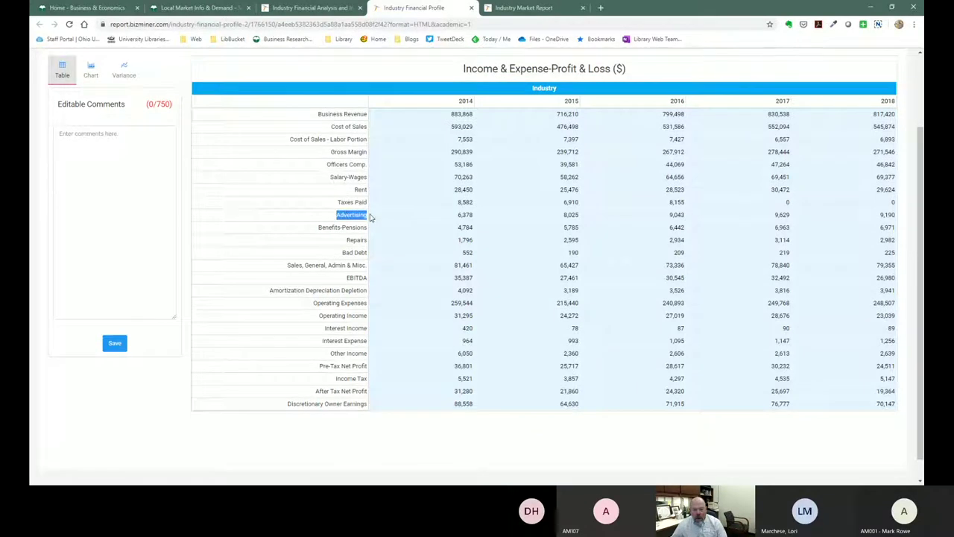
drag(328, 177, 374, 195)
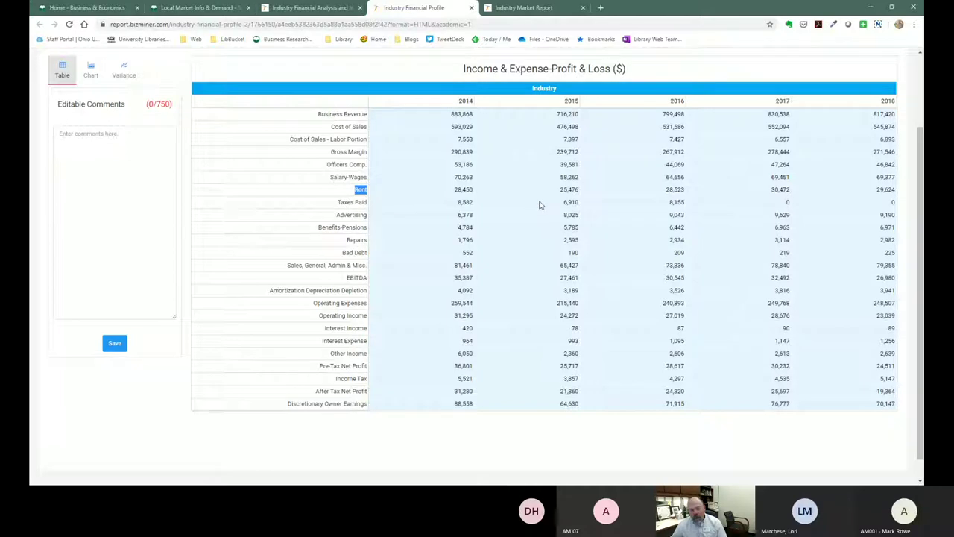
Look over the dollar-based profit and loss table again and clear the highlight on the Rent label.
scroll(540, 205, up, 2)
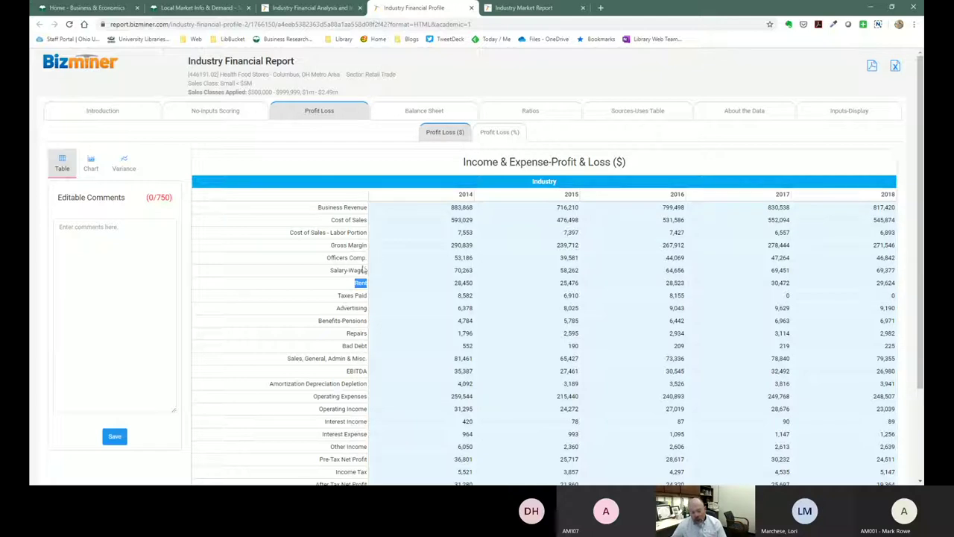
scroll(360, 259, down, 1)
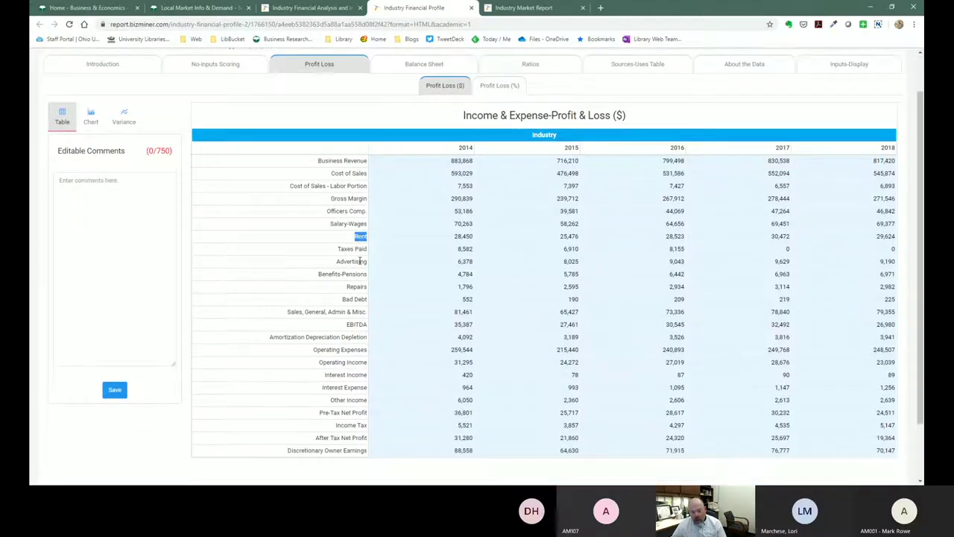
click(312, 250)
scroll(328, 249, up, 2)
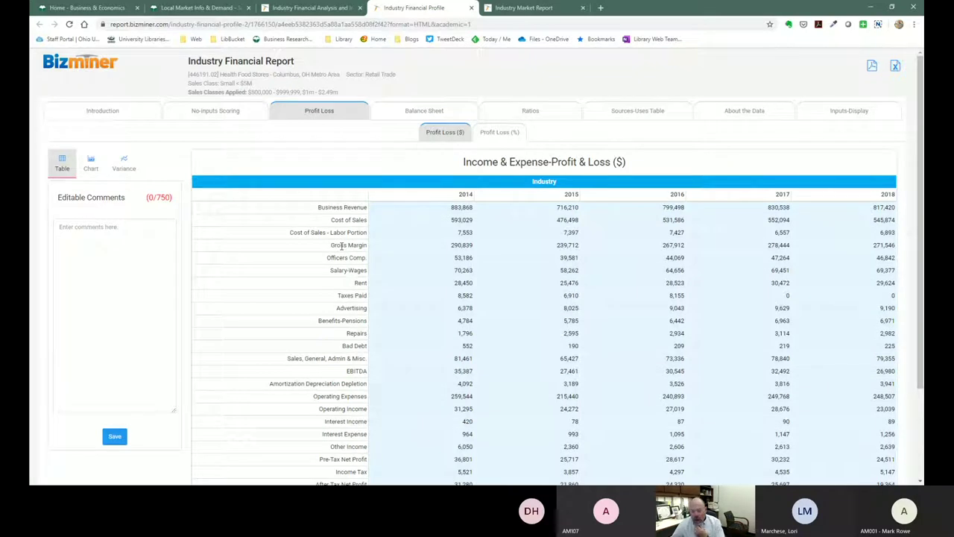
Request a Competitive Market Narrative report on Health Food Stores for the Columbus, OH market area from the Bizminer industry page.
click(310, 9)
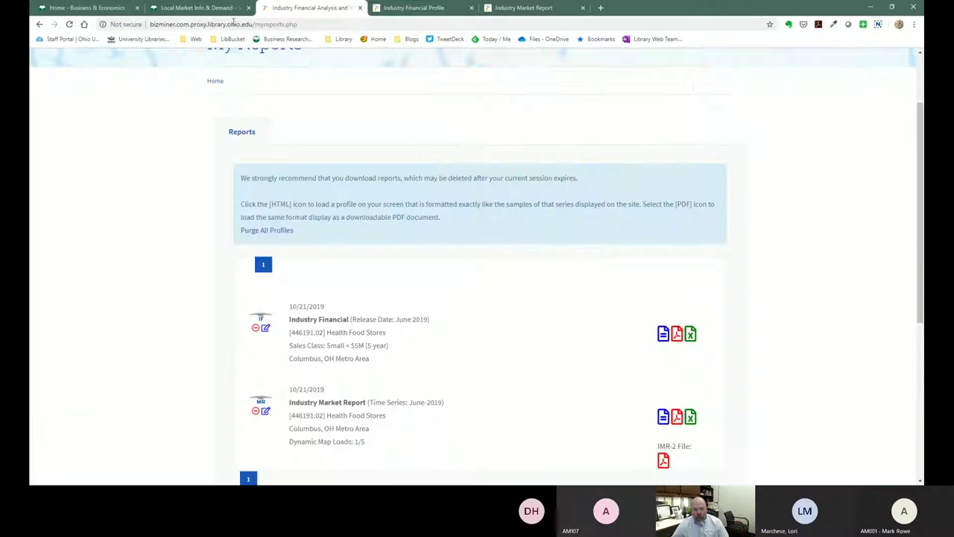
scroll(151, 220, up, 2)
click(38, 25)
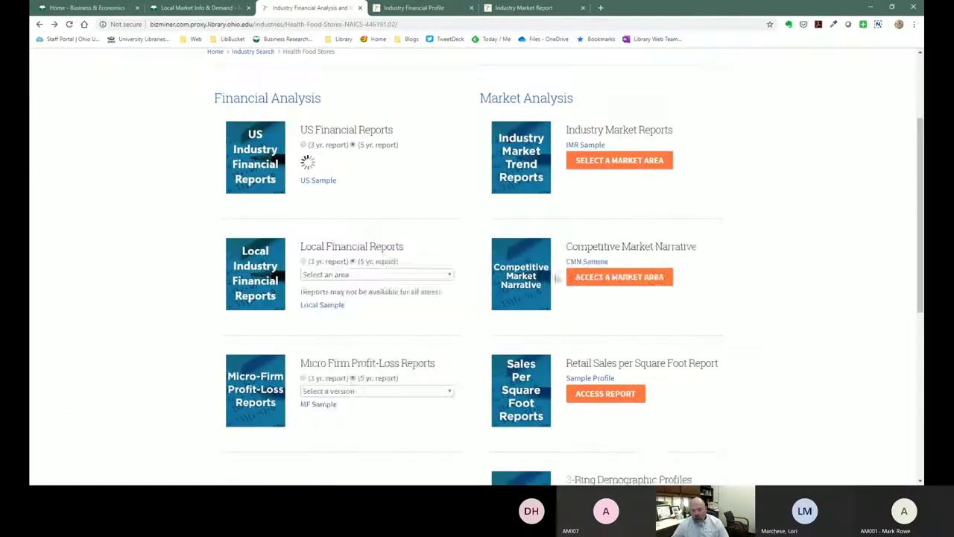
click(585, 277)
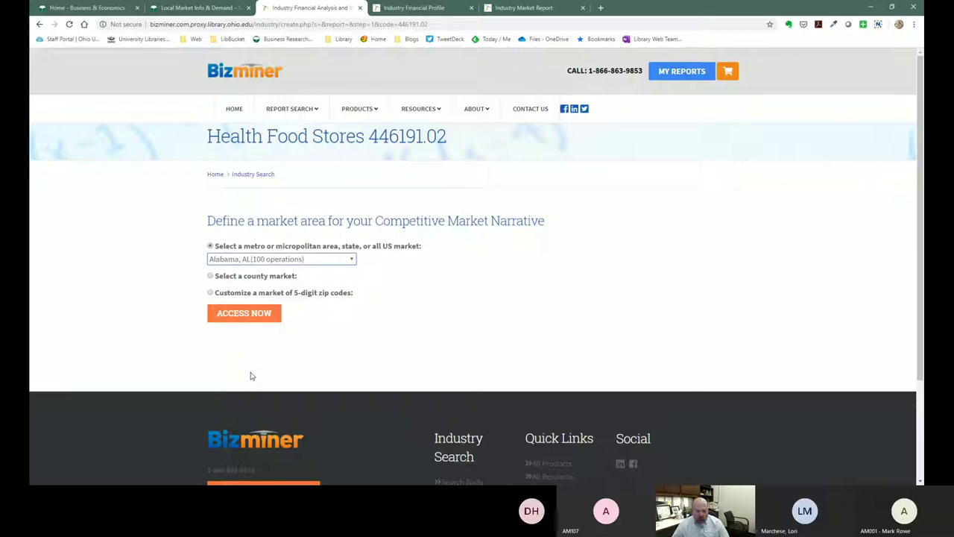
text(Columbus)
click(251, 313)
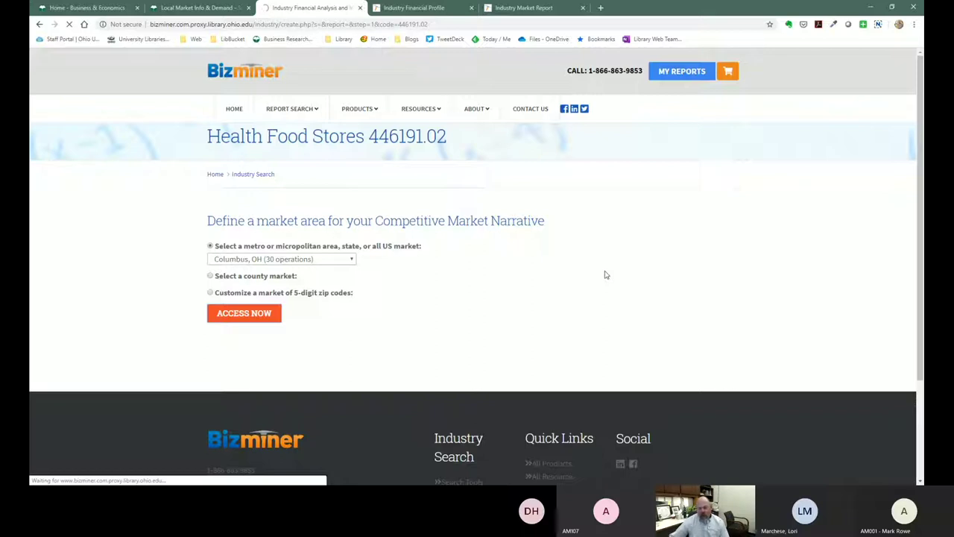
Open the HTML version of the Columbus Competitive Market Narrative from the My Reports list.
click(524, 7)
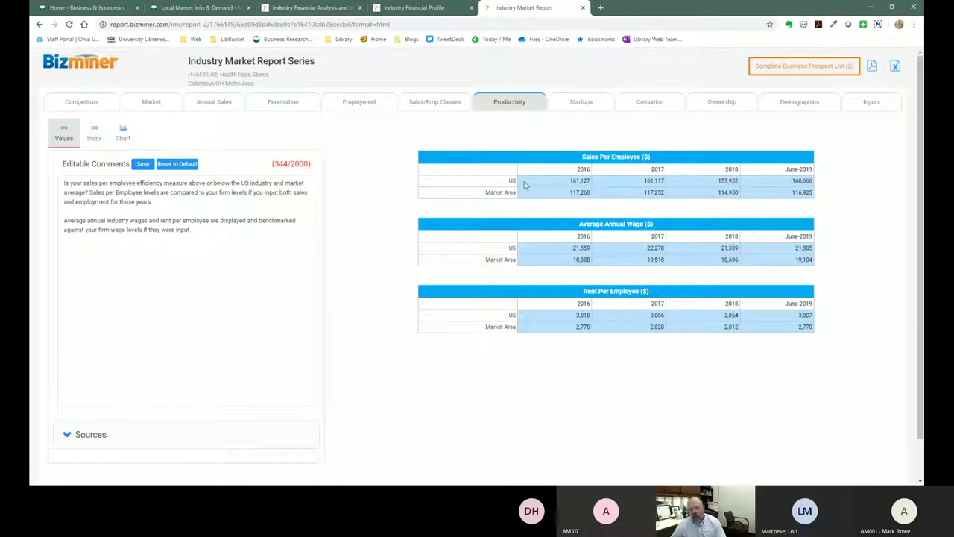
click(328, 12)
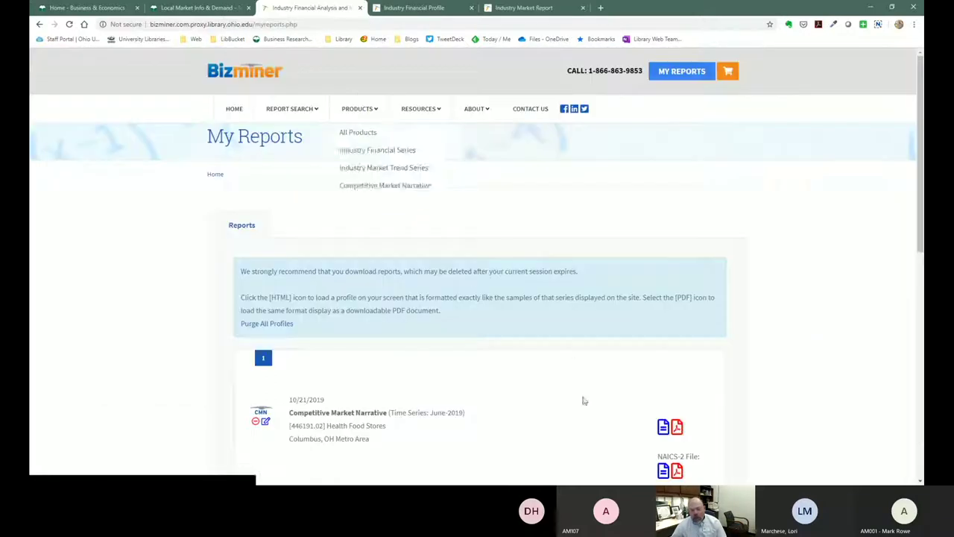
scroll(596, 392, down, 2)
click(663, 334)
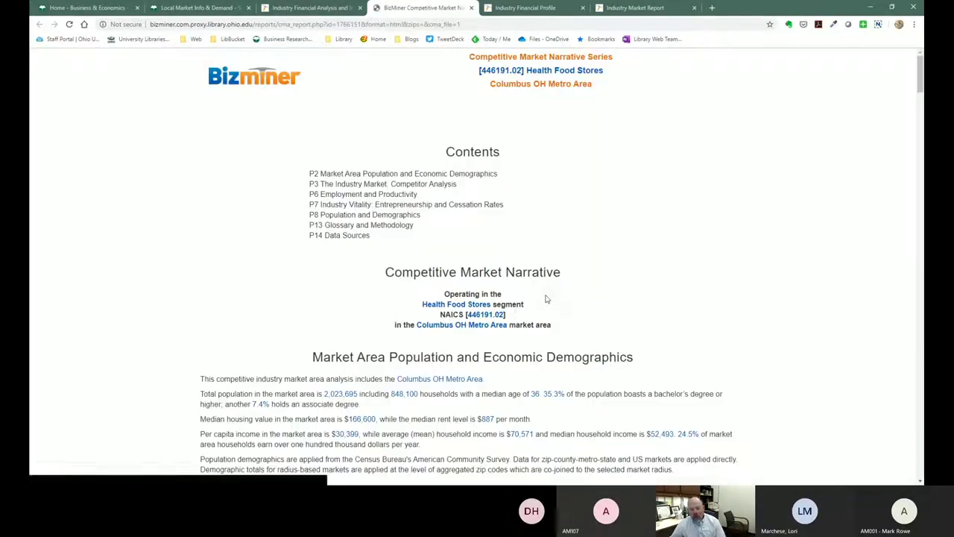
Read the narrative's population and economic demographics, competitor map and industry market share chart.
scroll(385, 282, down, 2)
scroll(209, 273, down, 5)
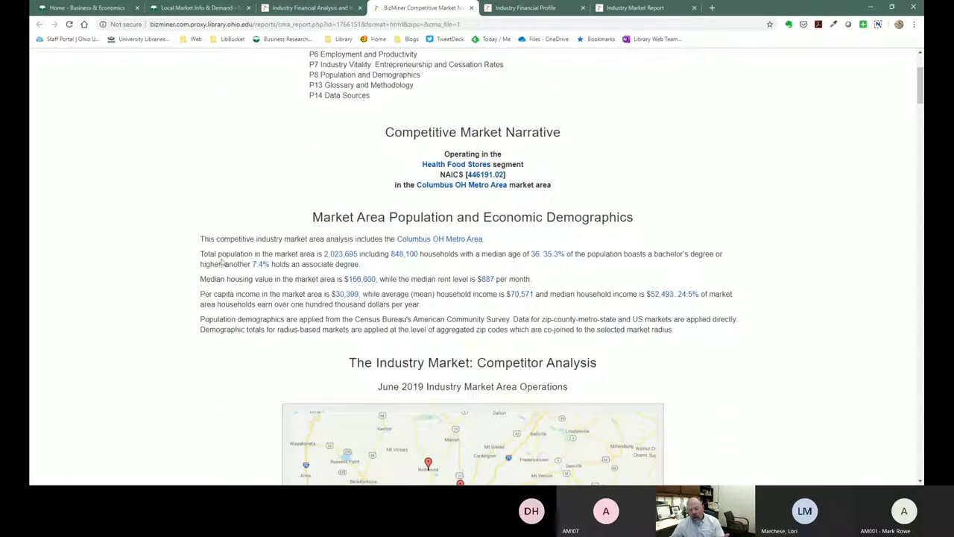
scroll(180, 302, down, 7)
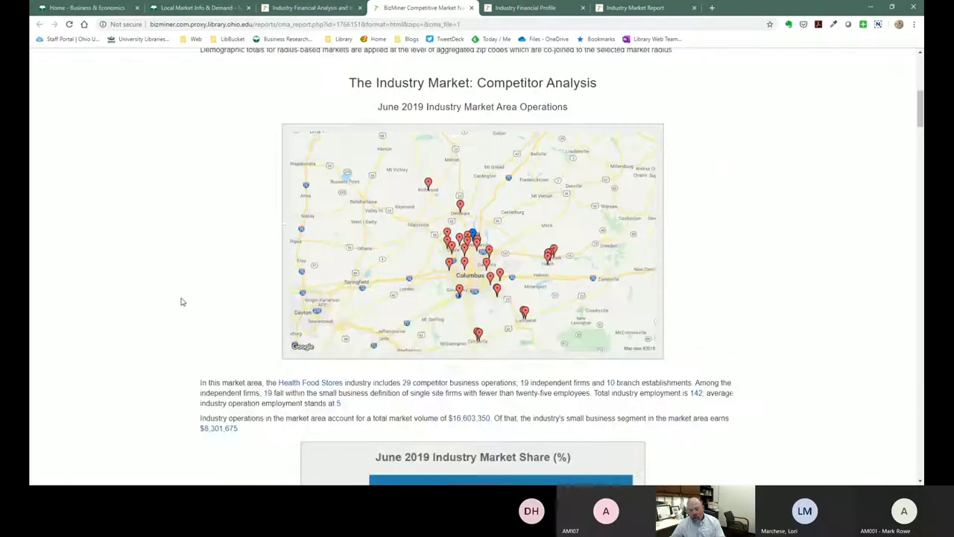
scroll(178, 297, down, 3)
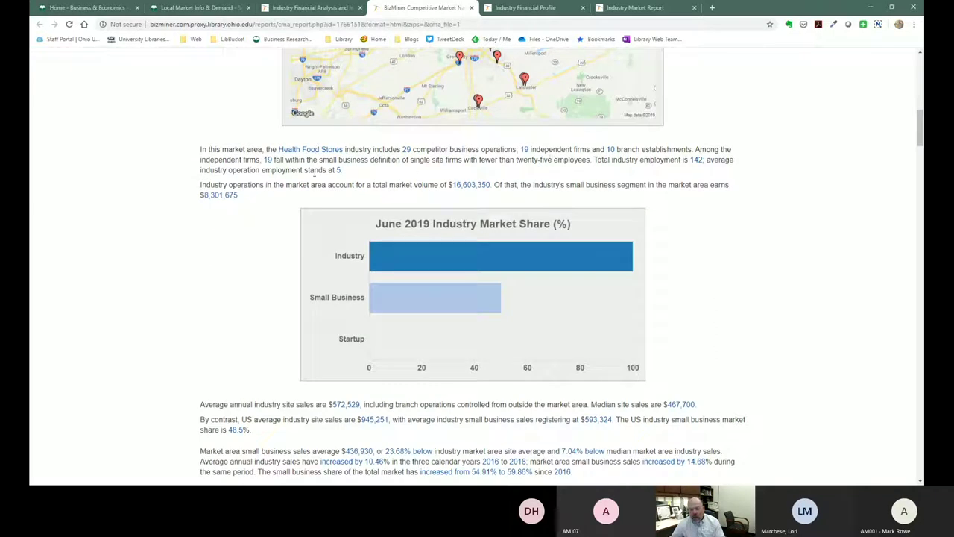
scroll(258, 188, down, 1)
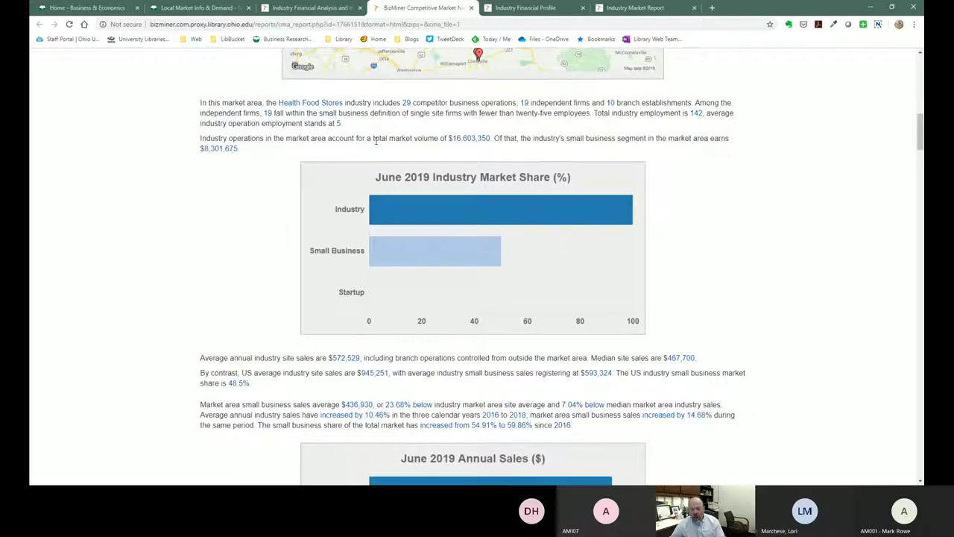
scroll(222, 225, down, 1)
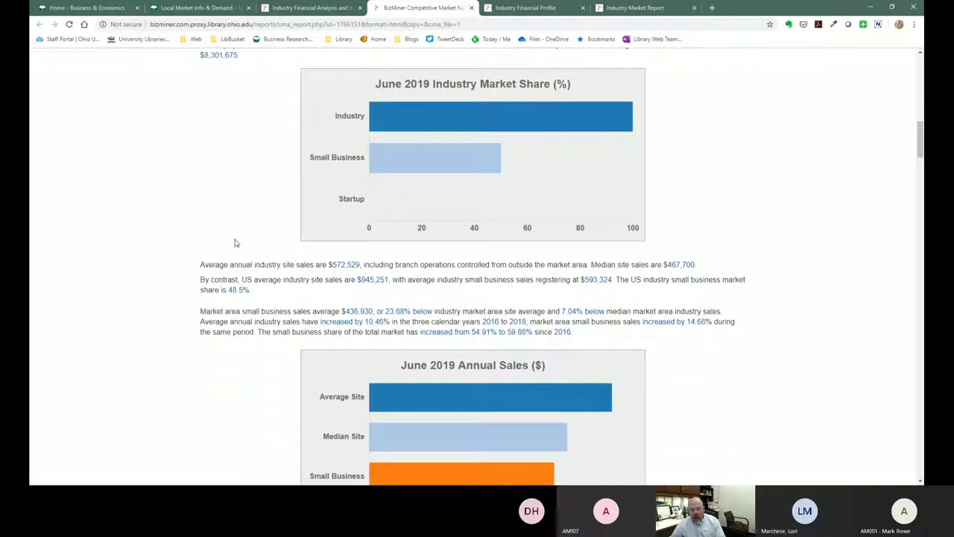
Examine the narrative's average and small business sales figures, annual sales chart and market penetration chart.
scroll(237, 243, down, 1)
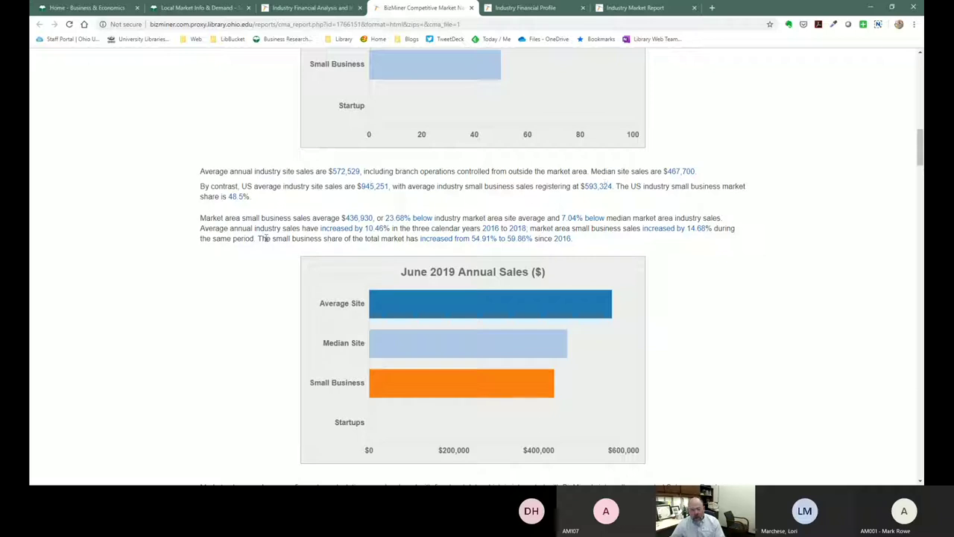
scroll(237, 191, down, 1)
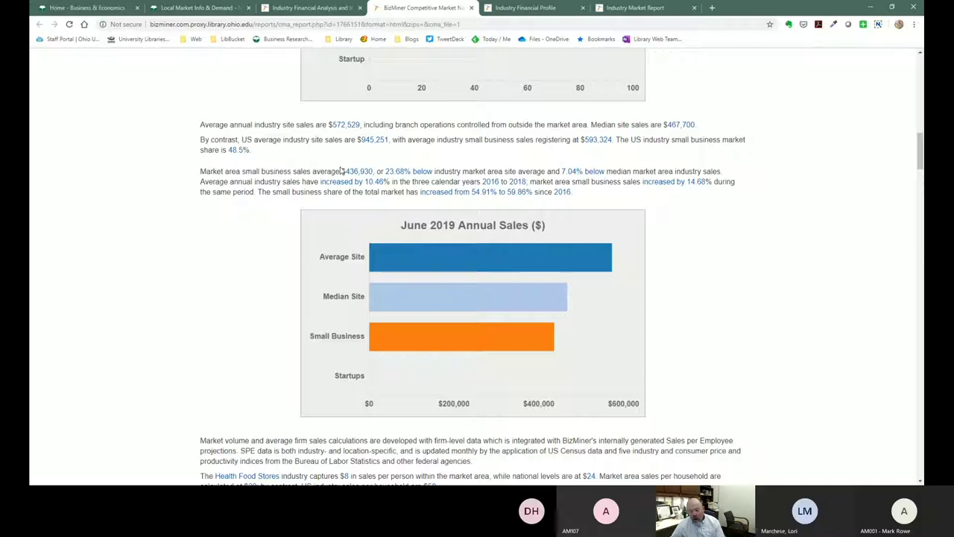
scroll(273, 246, down, 1)
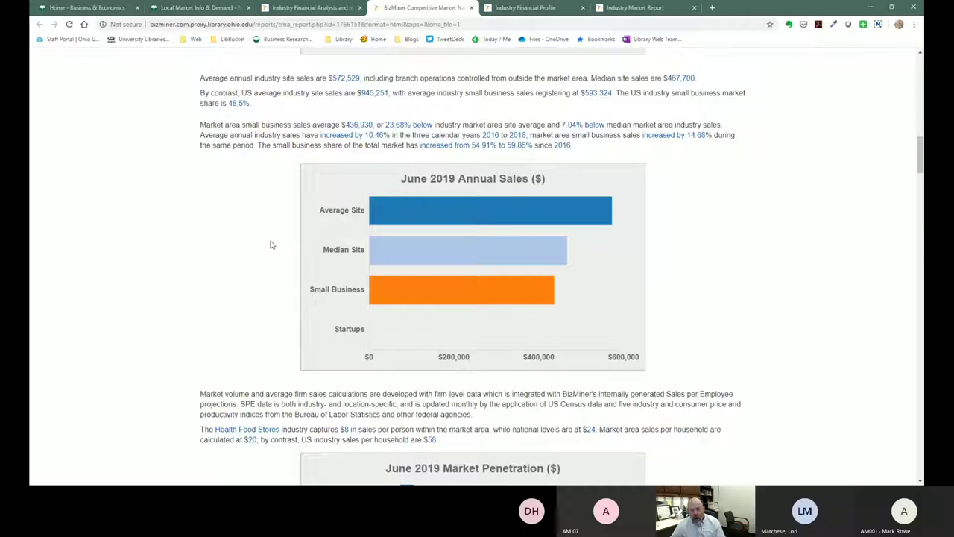
scroll(271, 245, down, 1)
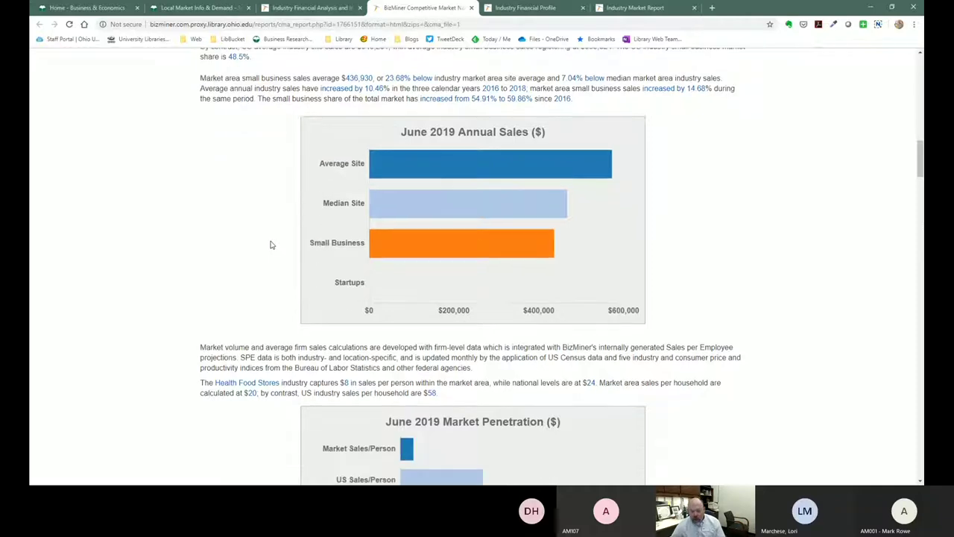
scroll(271, 244, down, 3)
scroll(272, 243, down, 2)
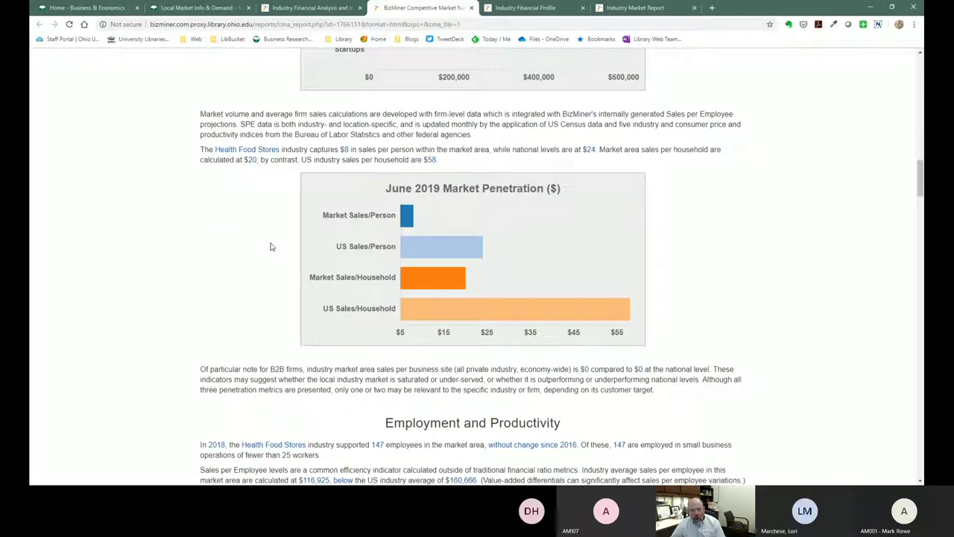
Return to the Supermarket and Grocery Stores Industry Guide and open its Research Session Recordings page.
click(195, 8)
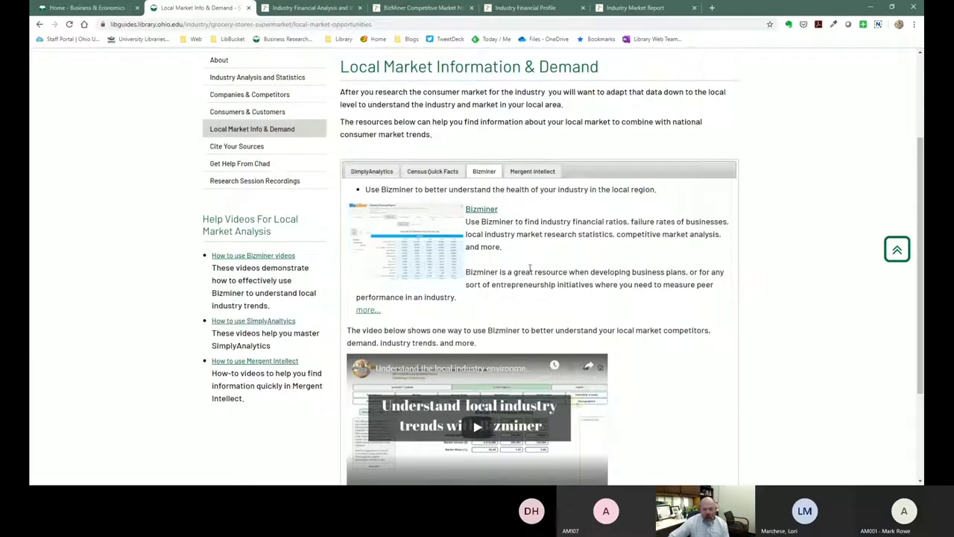
scroll(532, 269, up, 2)
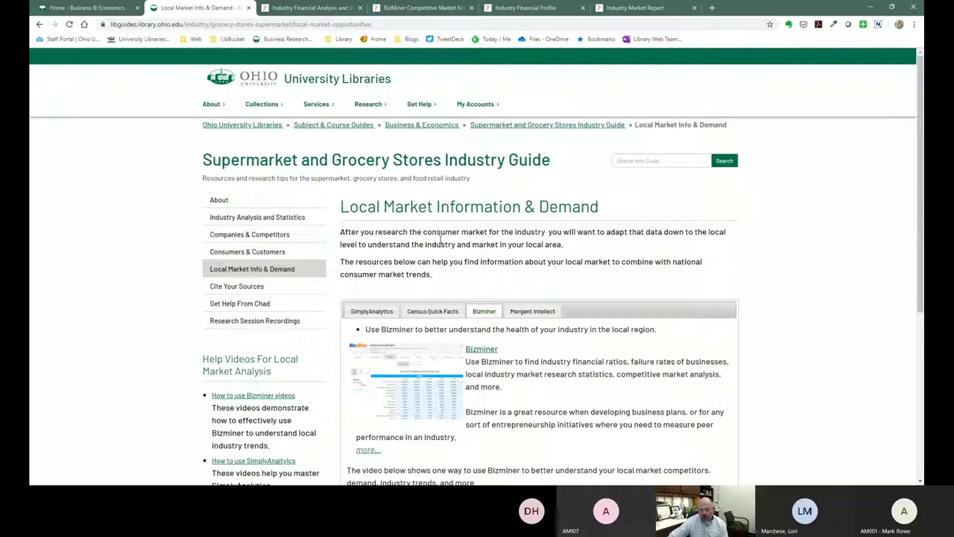
click(248, 322)
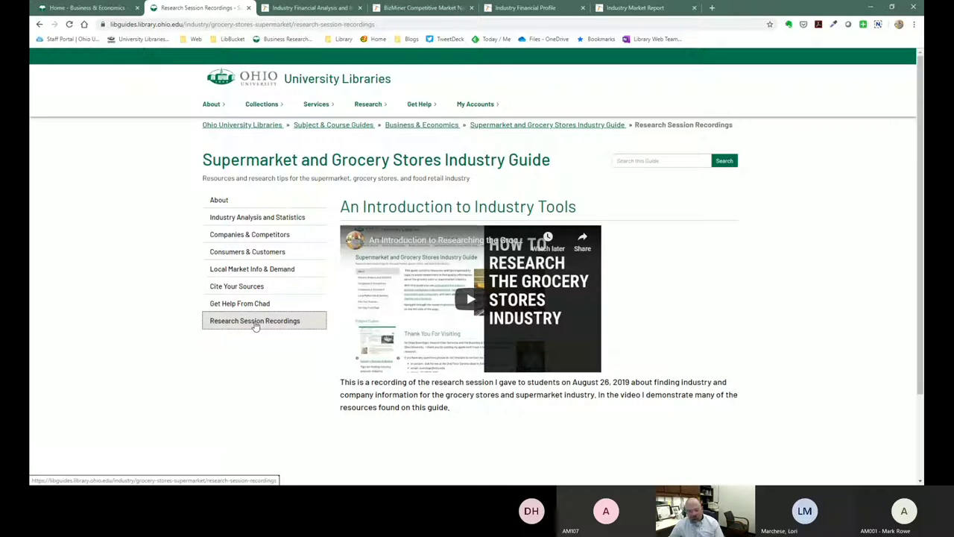
Review the guide's librarian help and contact page and its About page.
click(234, 307)
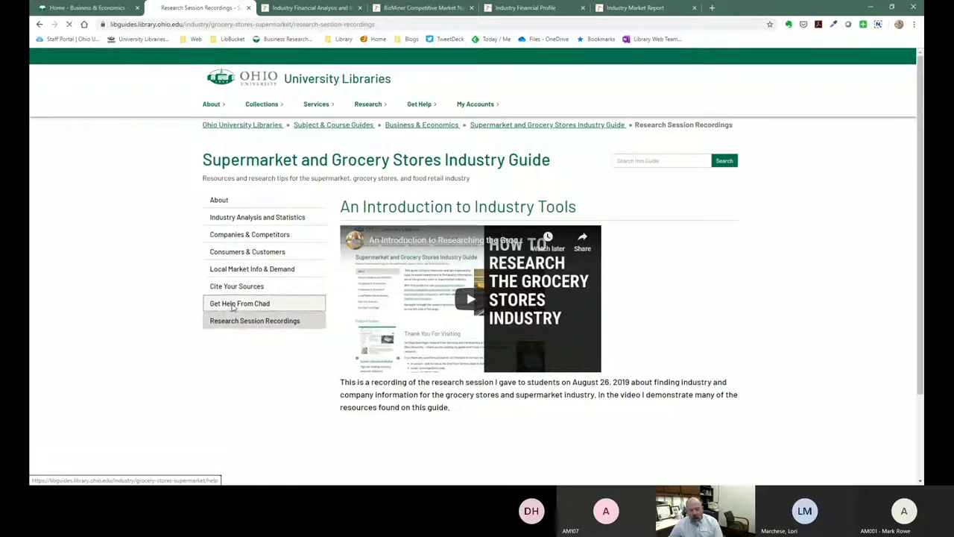
scroll(524, 290, down, 2)
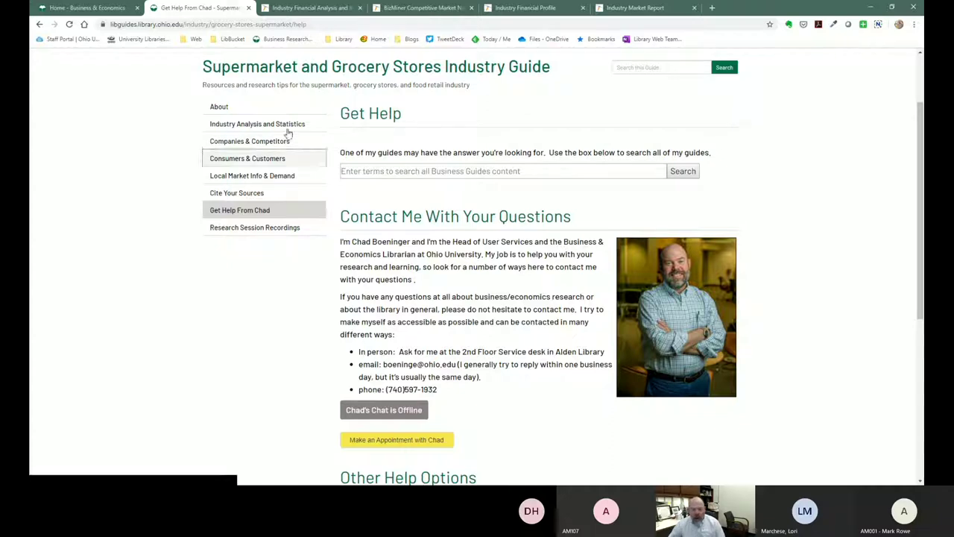
click(219, 106)
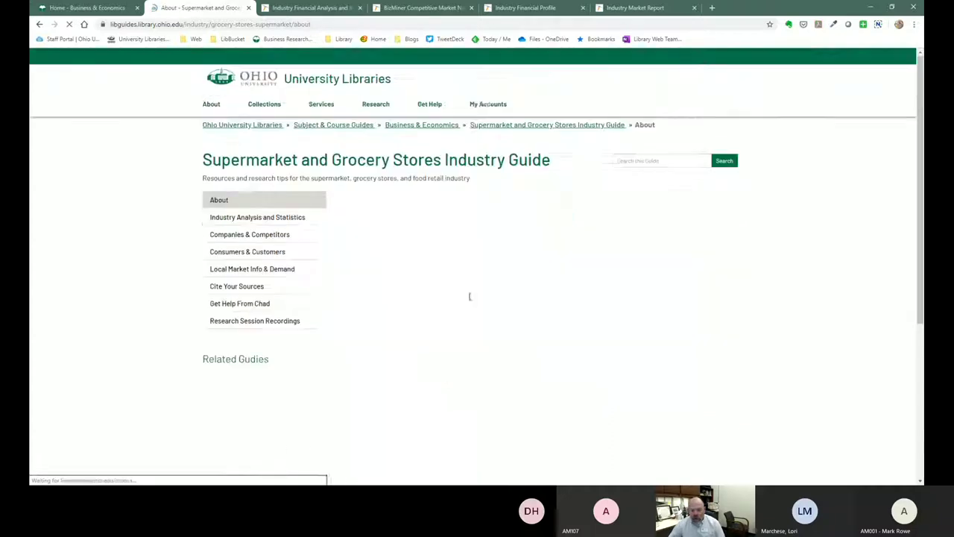
scroll(434, 399, down, 1)
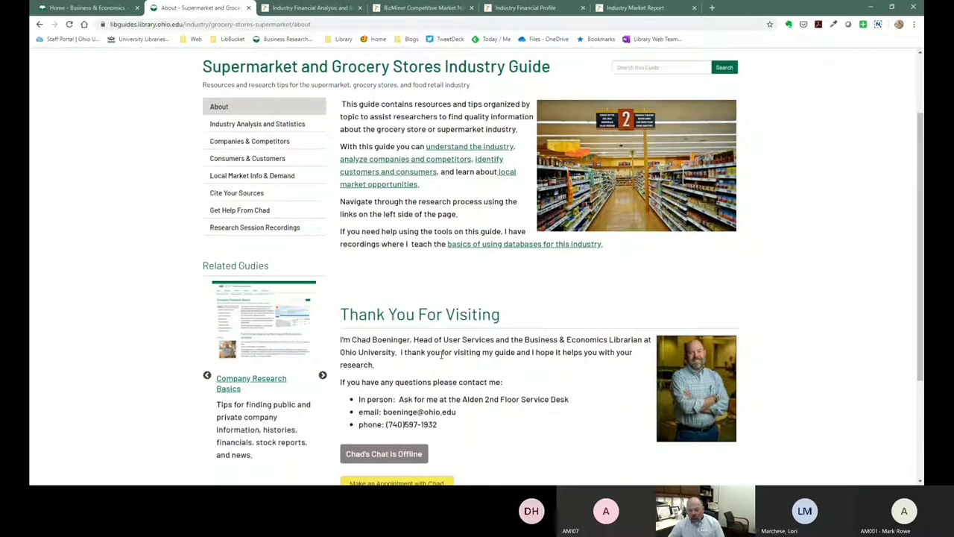
scroll(442, 356, up, 1)
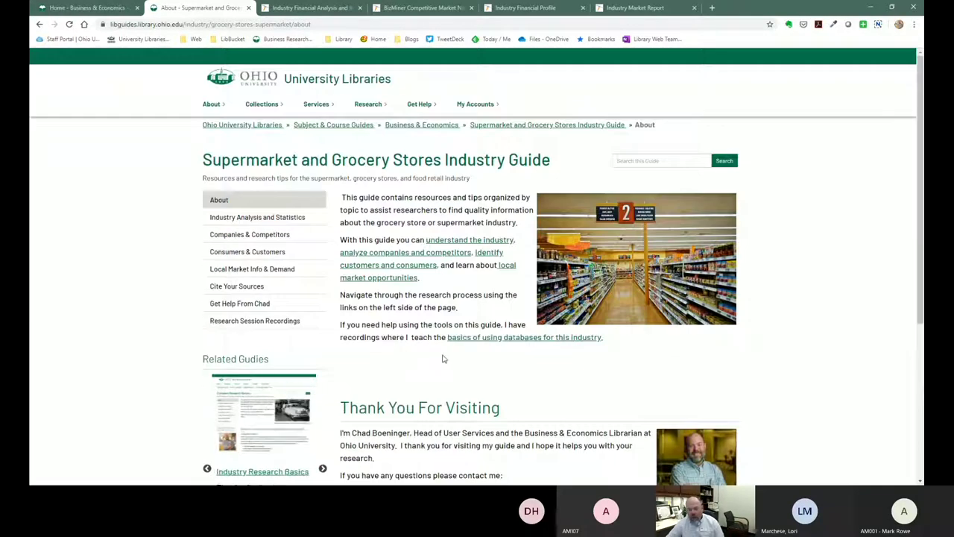